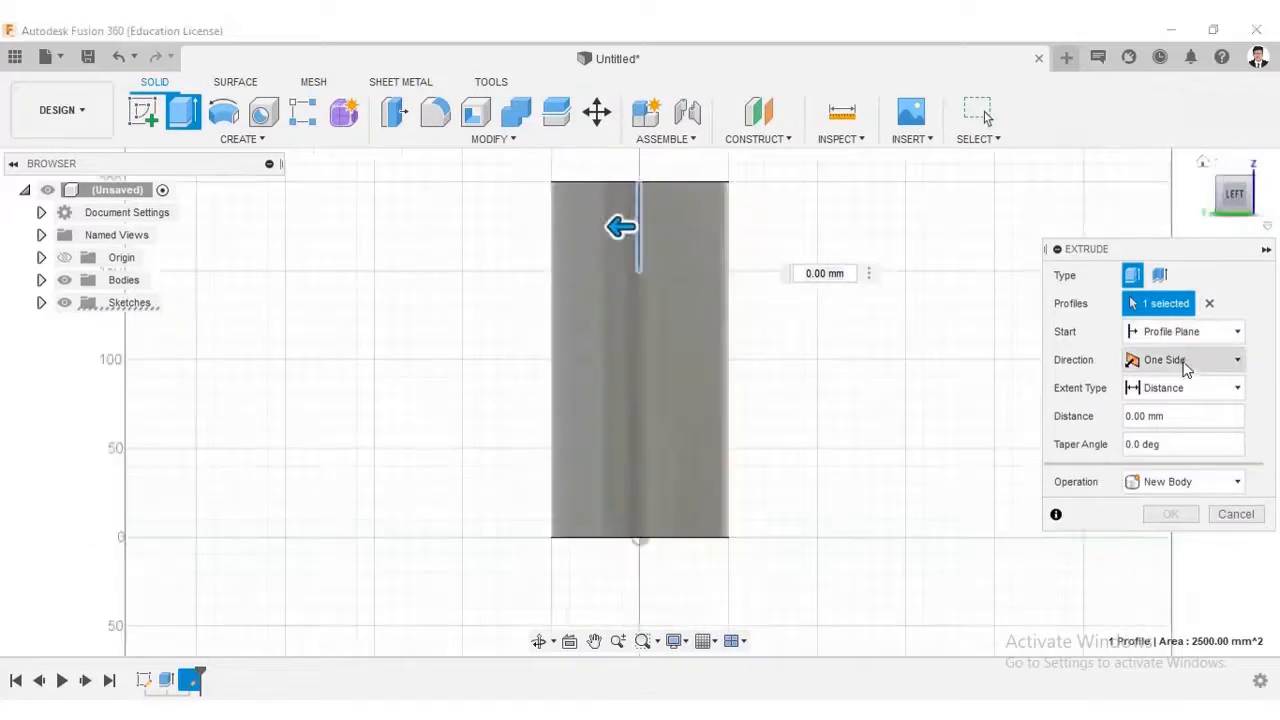
Step: Cut the tube's upper end with the selected sketch profile, using a symmetric 50 mm extrusion
click(1185, 359)
click(1180, 425)
drag(703, 231, 762, 234)
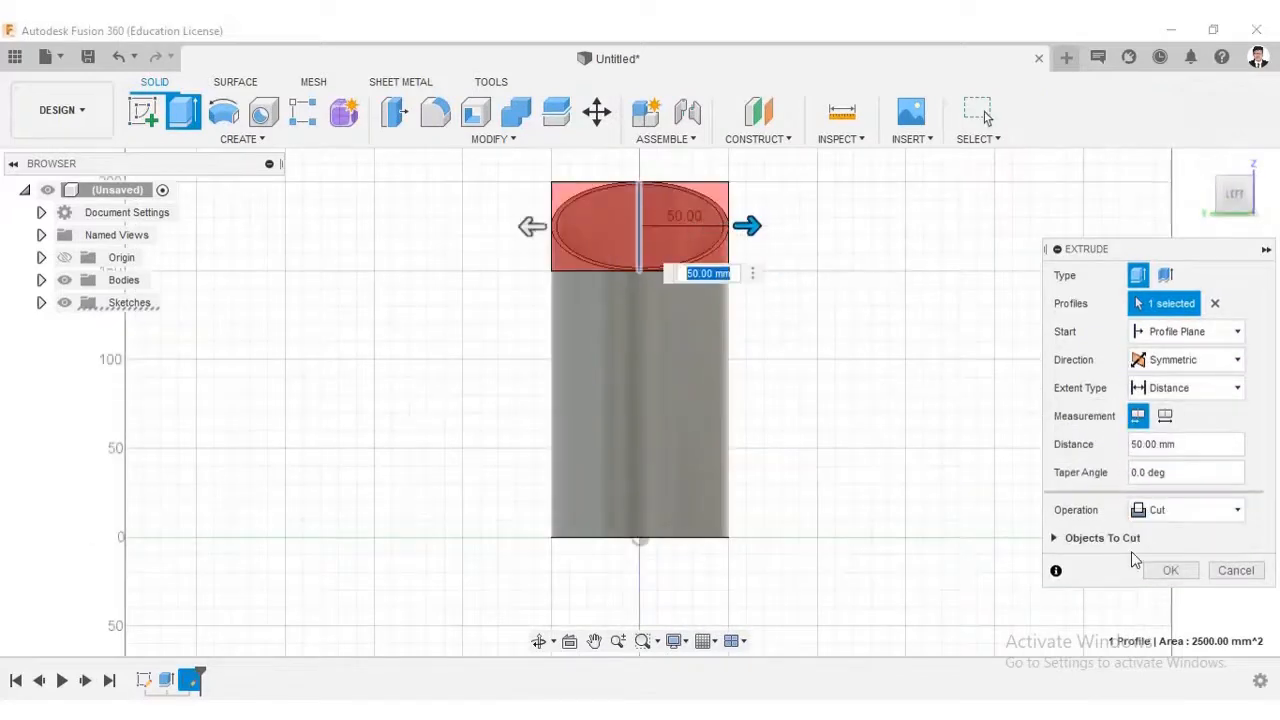
click(1170, 570)
Step: Start a sketch on the tube's slanted rim face and project the rim's outer edge into it
shift+middle_drag(639, 273, 563, 255)
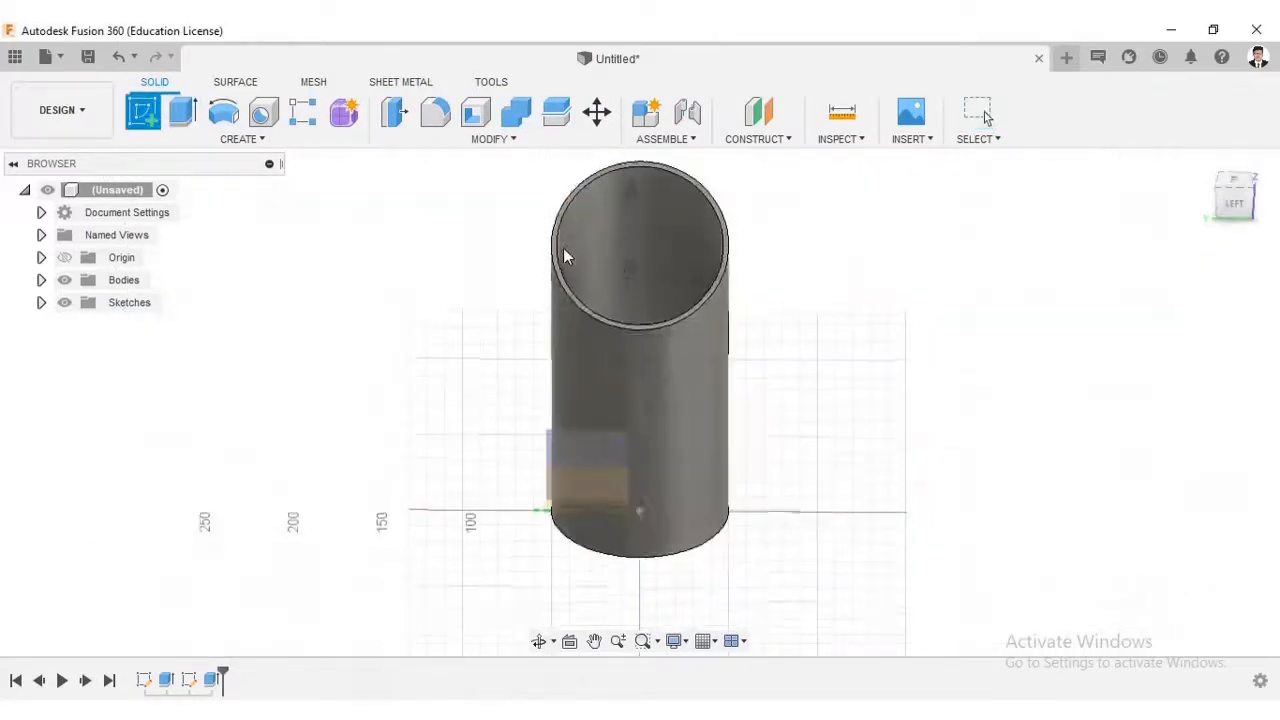
scroll(563, 255, up, 3)
click(608, 264)
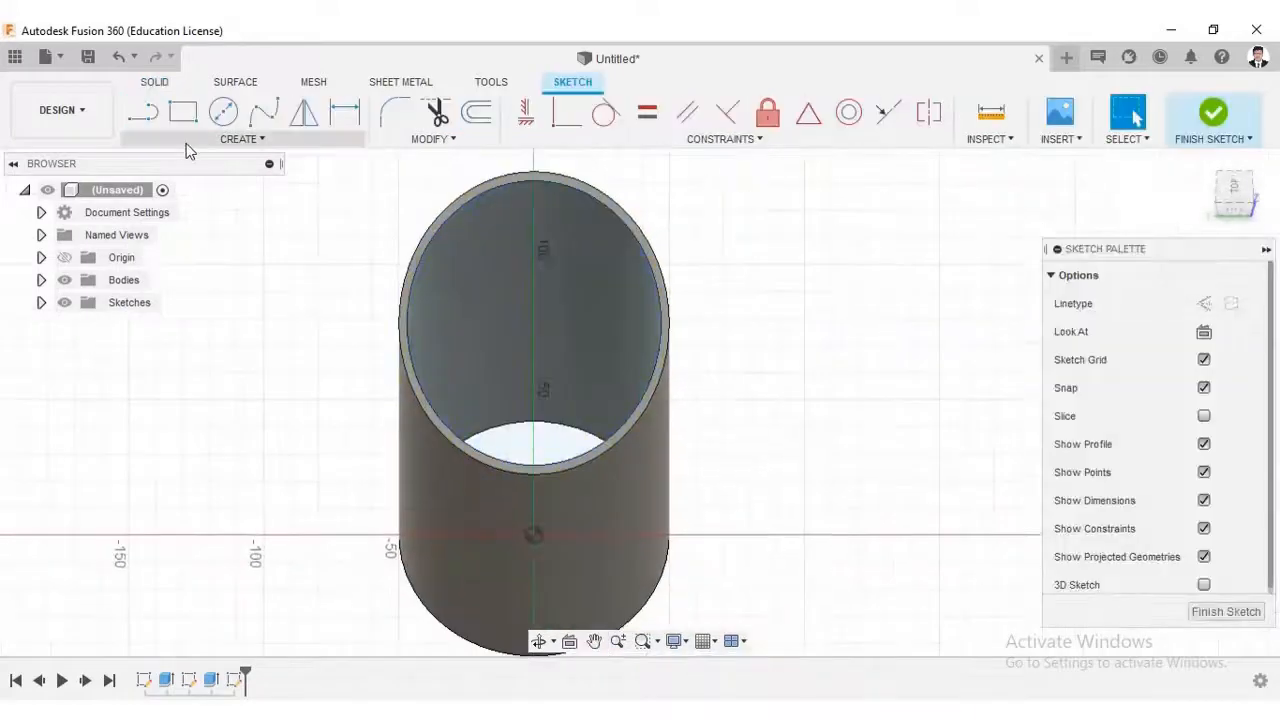
click(240, 139)
mouse_move(290, 471)
click(330, 471)
click(403, 331)
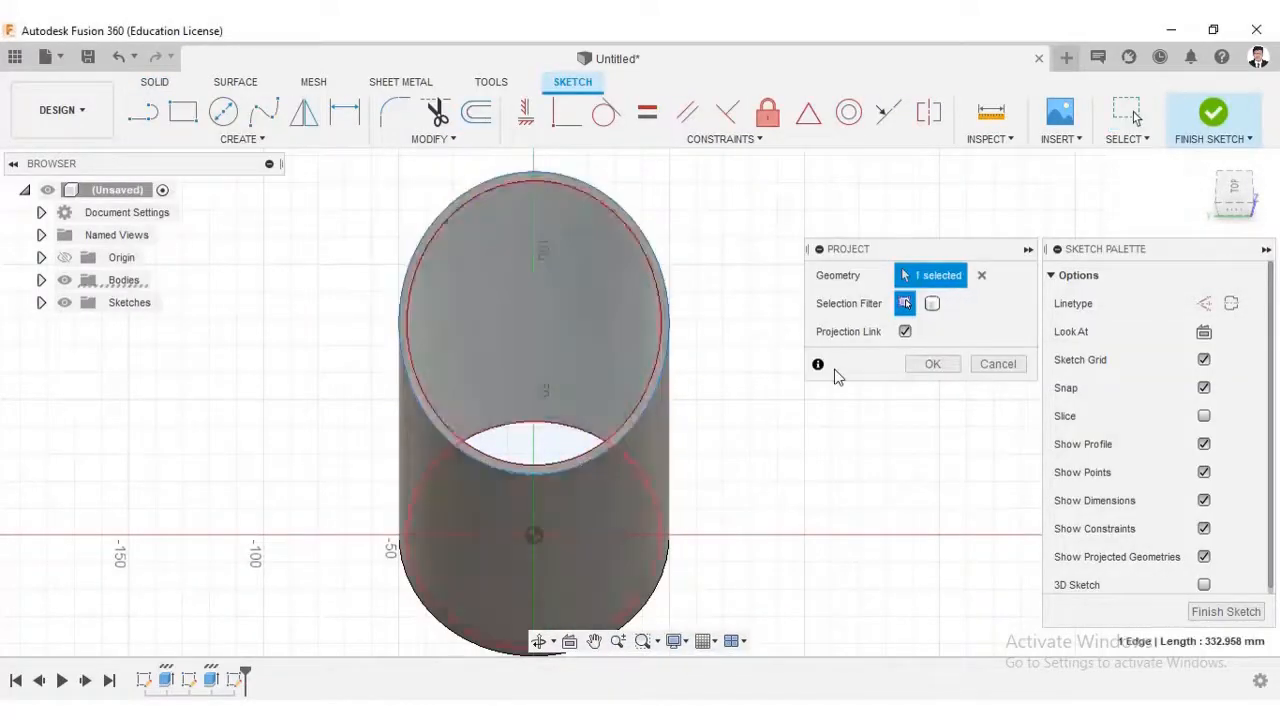
click(932, 364)
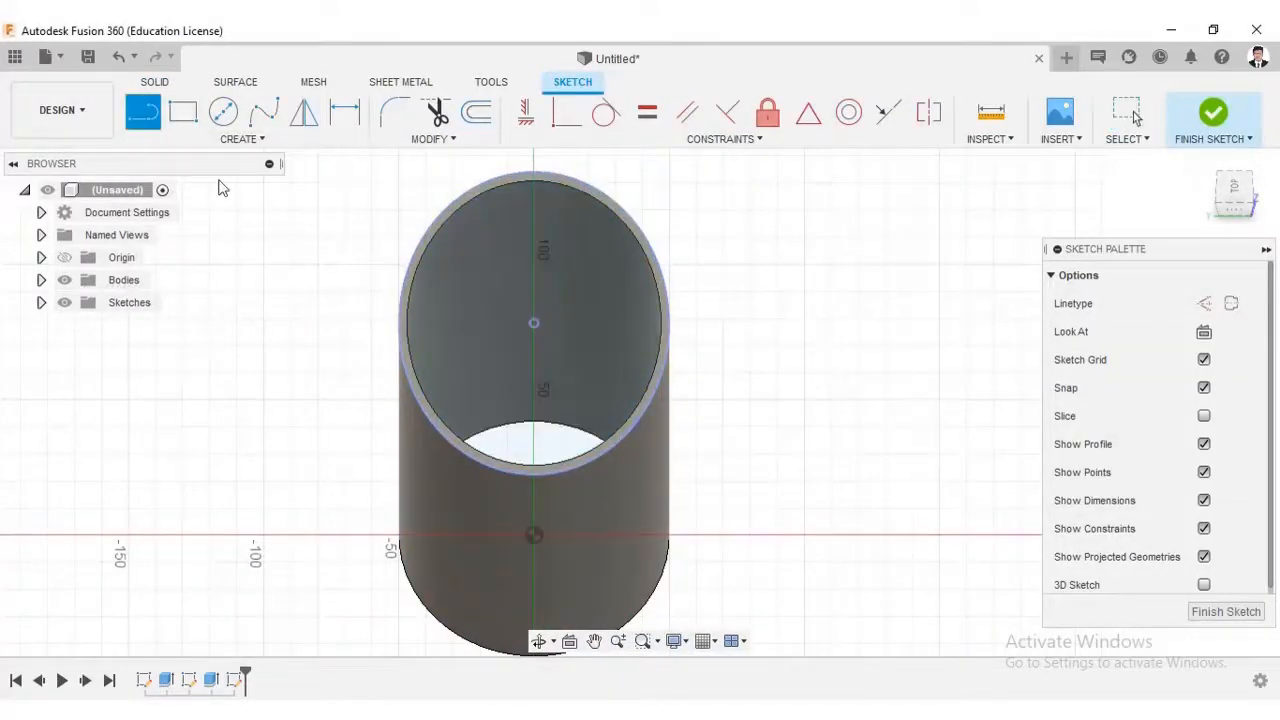
Step: Draw a horizontal line through the projected outline's center, spanning the full width of the slanted opening
click(390, 324)
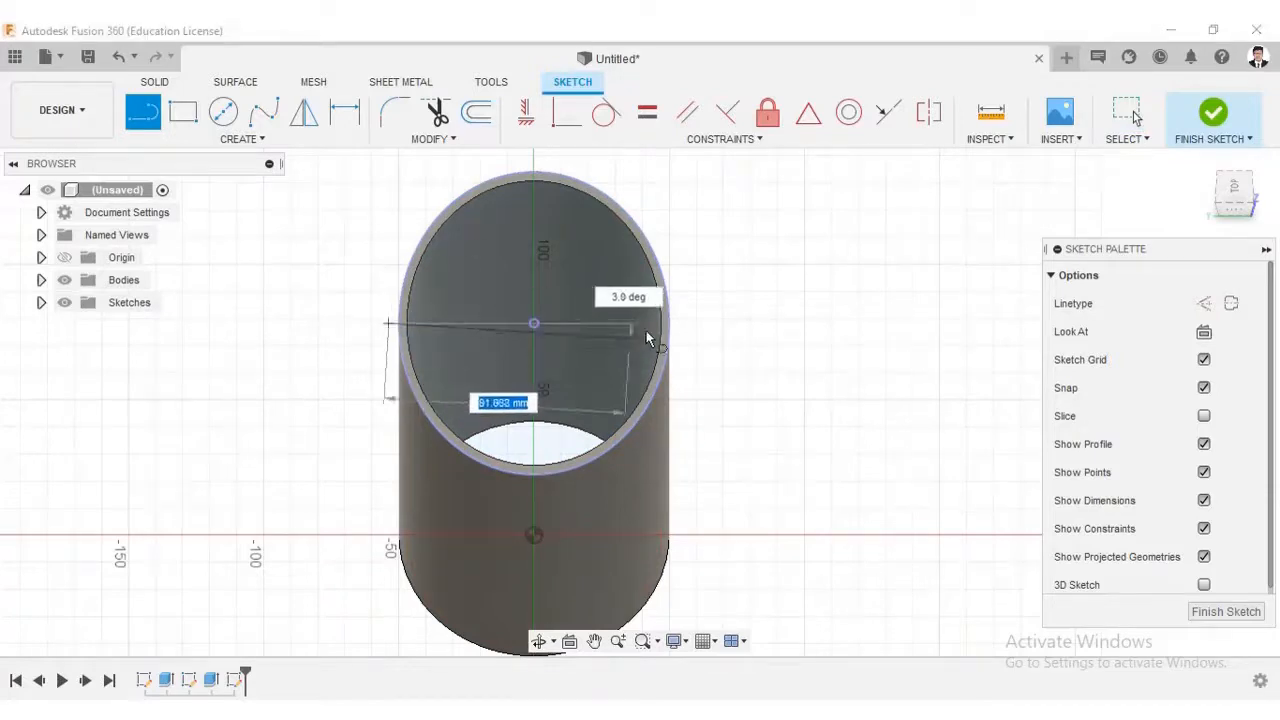
click(669, 323)
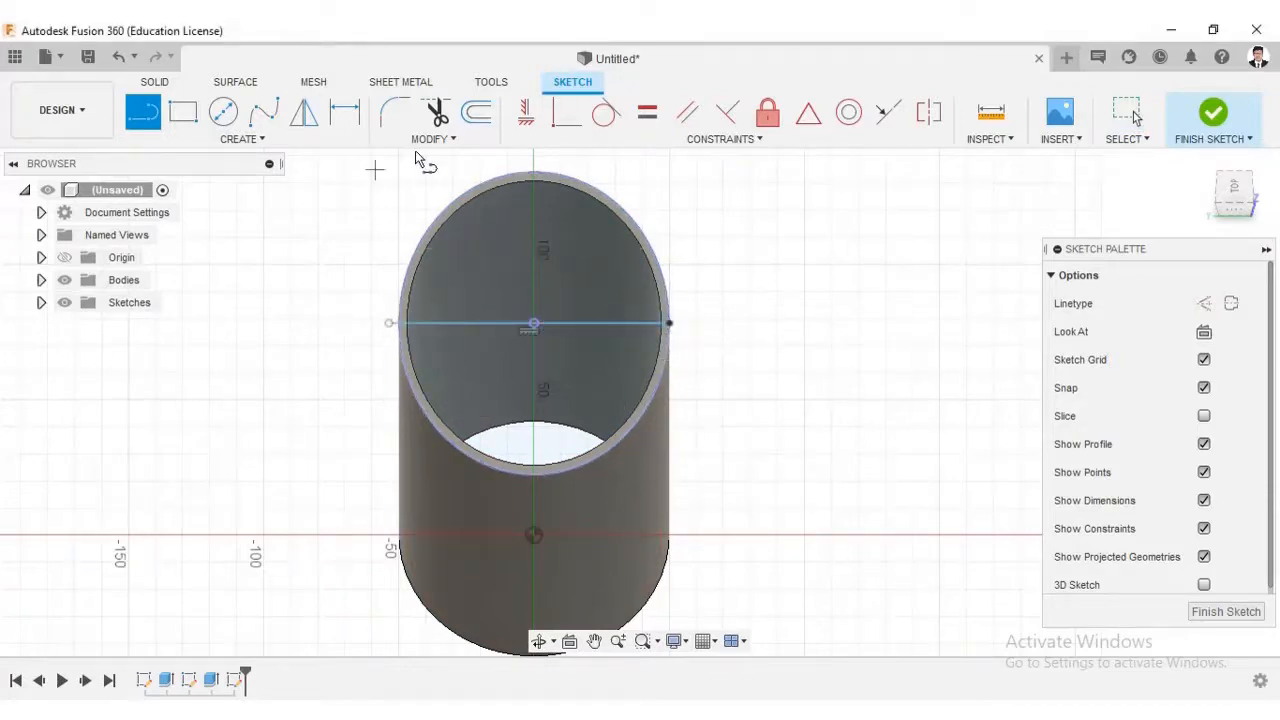
key(l)
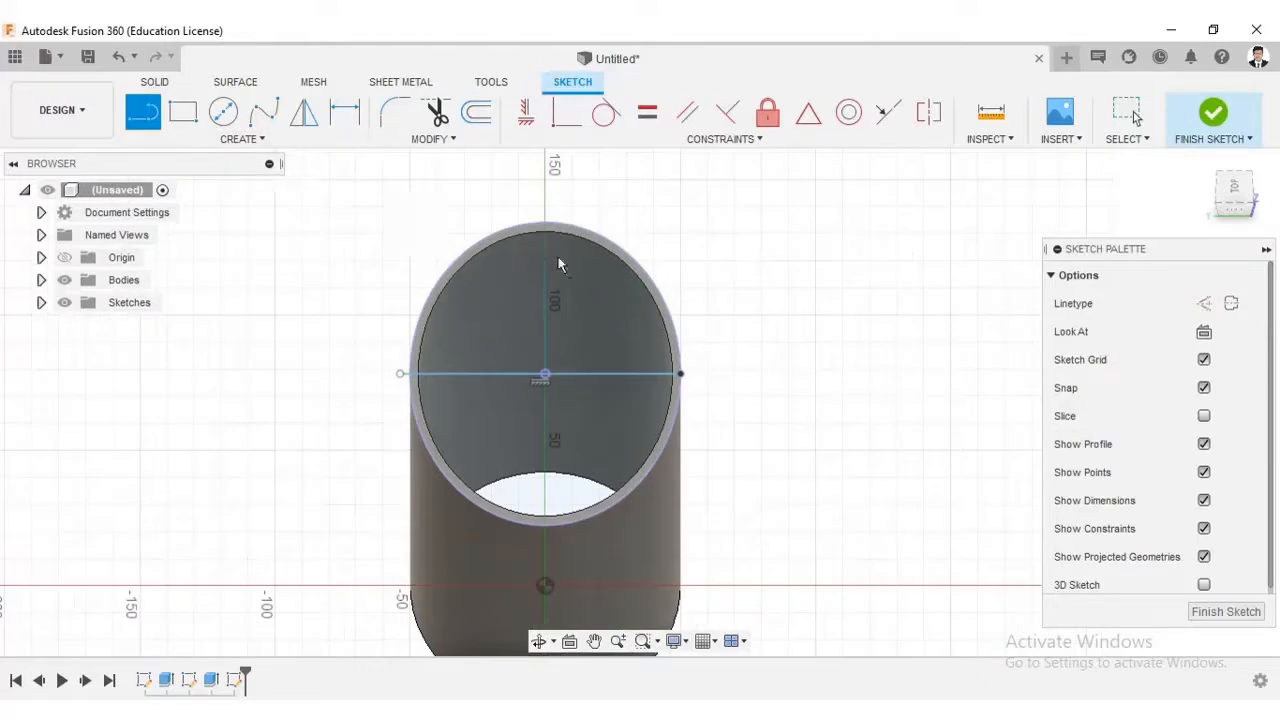
Step: Draw a circle centered on the rim's highest point, trim its part outside the tube, and finish the sketch
scroll(560, 263, up, 2)
key(c)
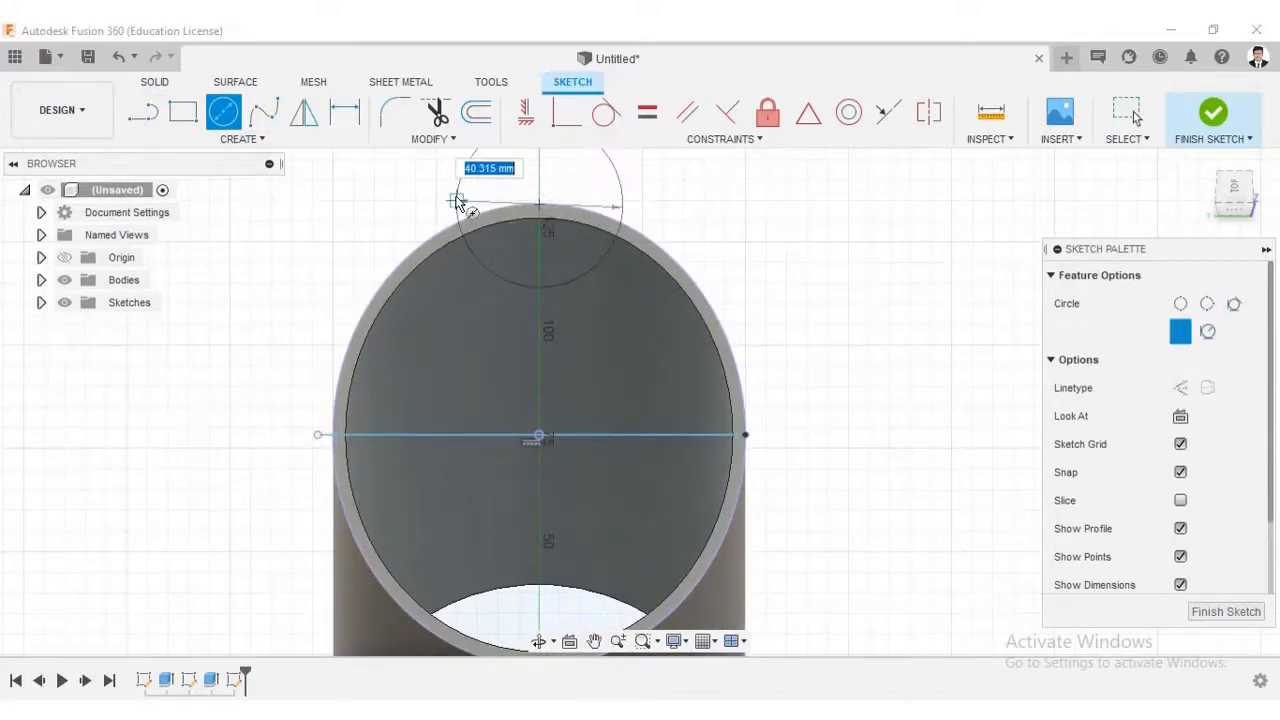
click(476, 200)
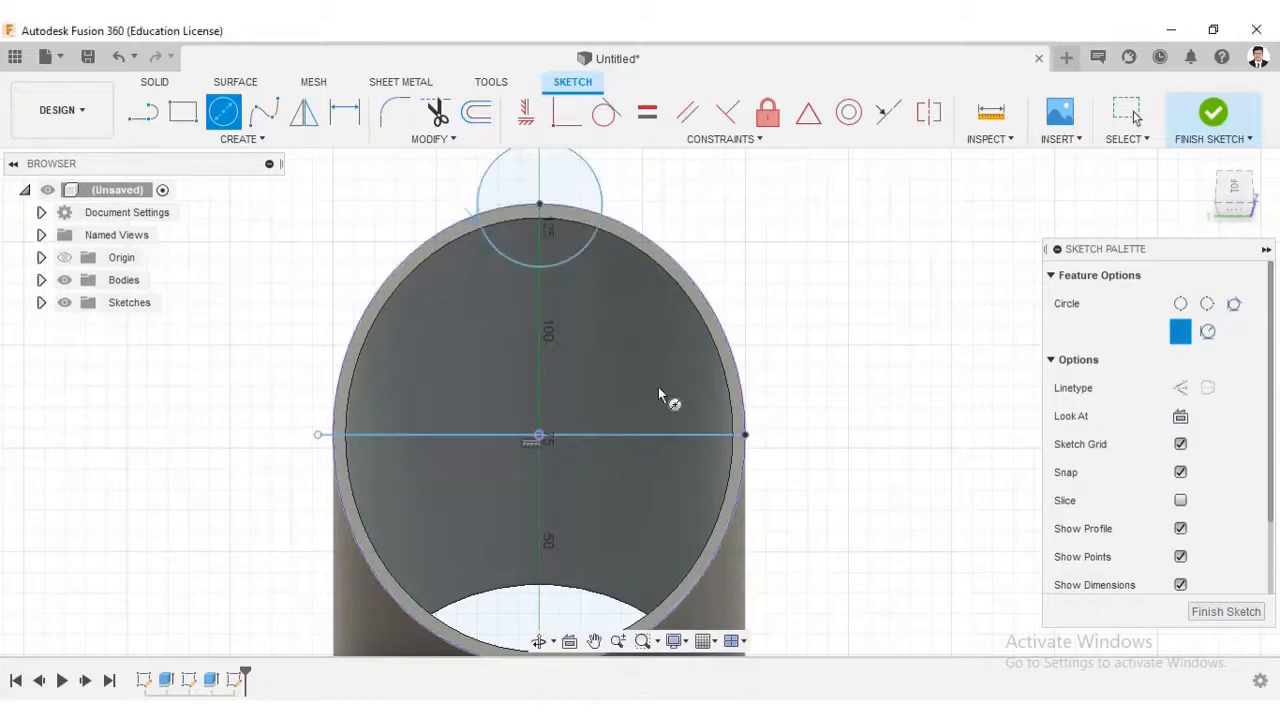
key(t)
click(598, 178)
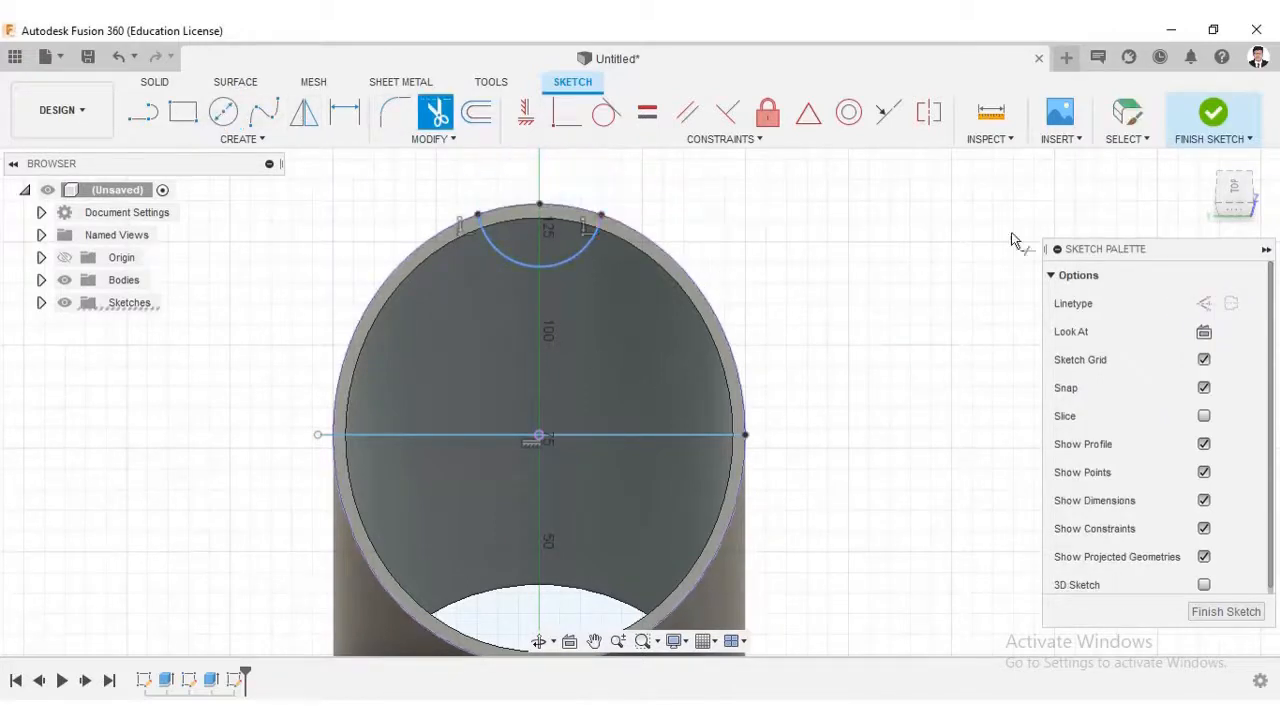
click(1213, 118)
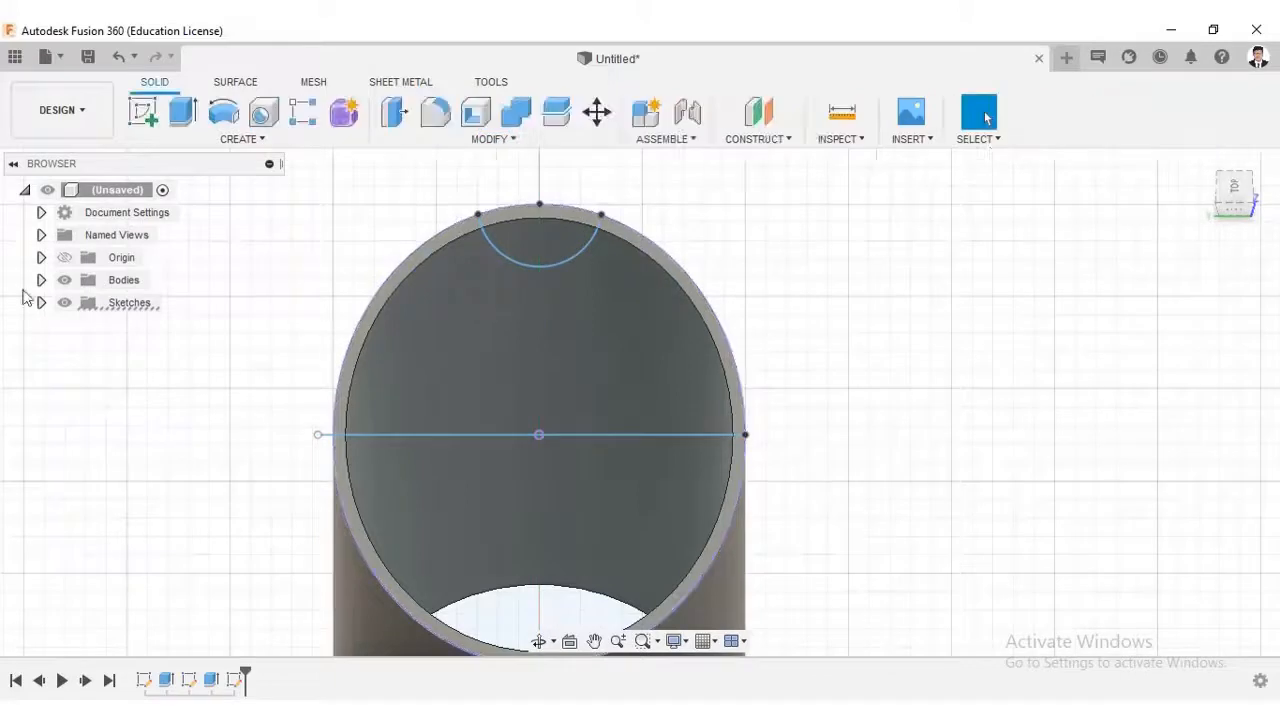
Step: Extrude the upper-half profiles around the small arc opening 2 mm as a join, forming a half lid
click(197, 118)
click(383, 302)
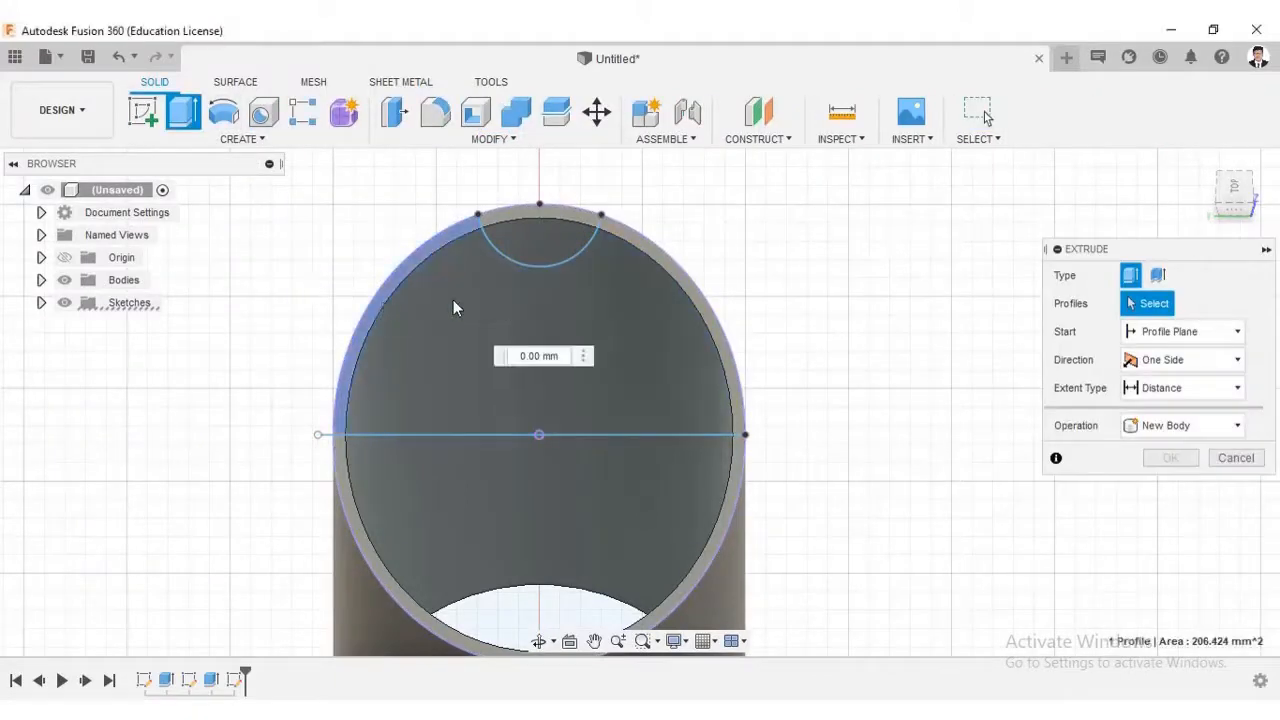
click(584, 318)
shift+middle_drag(634, 455, 725, 318)
shift+middle_drag(467, 335, 955, 372)
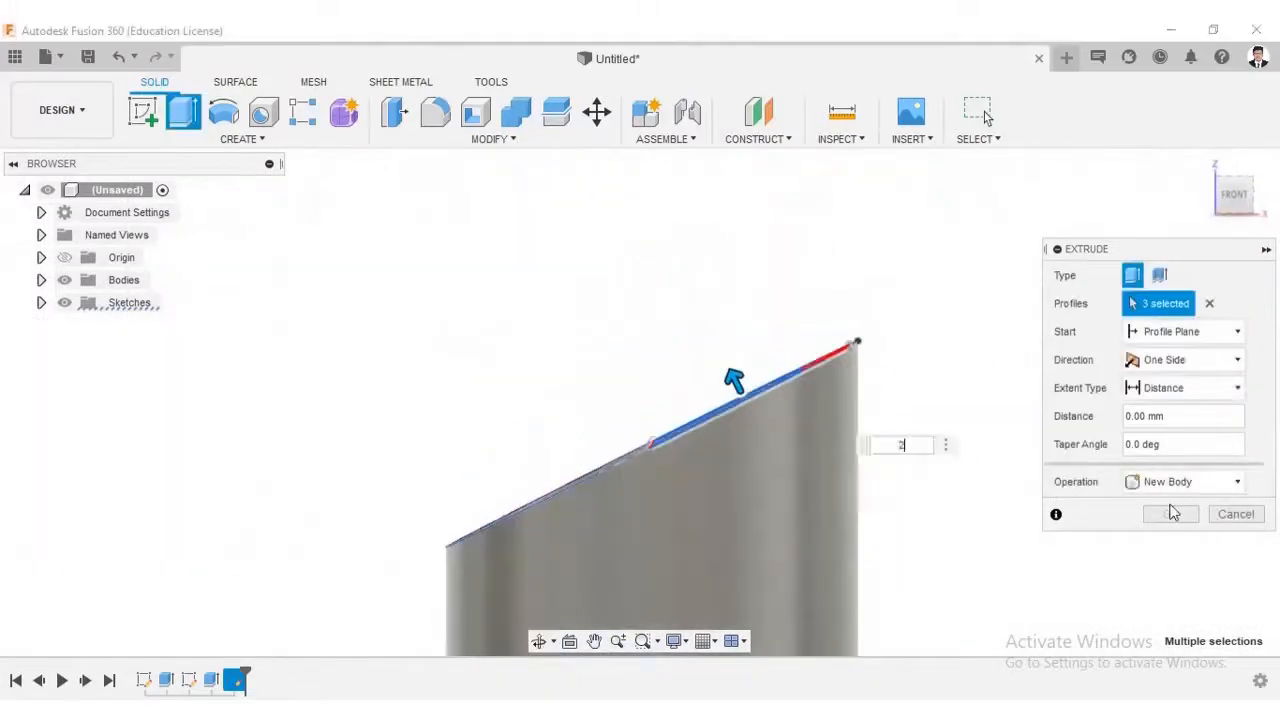
shift+middle_drag(1060, 489, 829, 301)
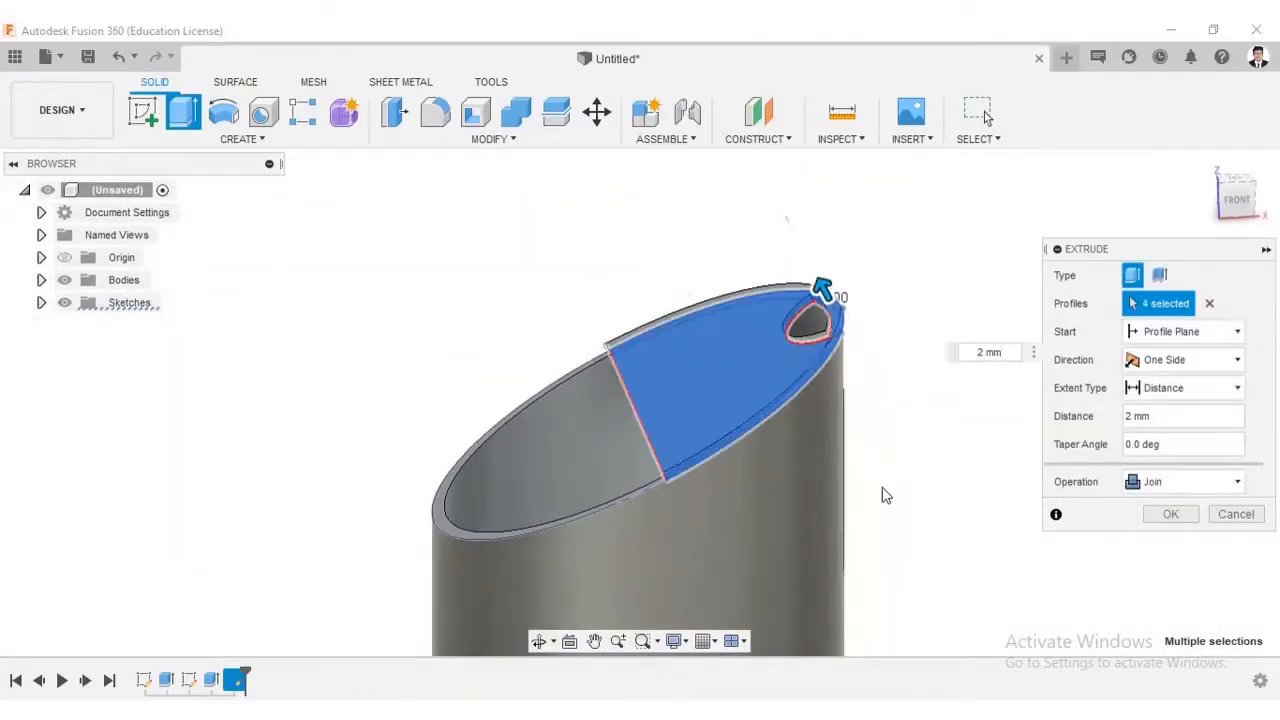
shift+middle_drag(885, 495, 914, 538)
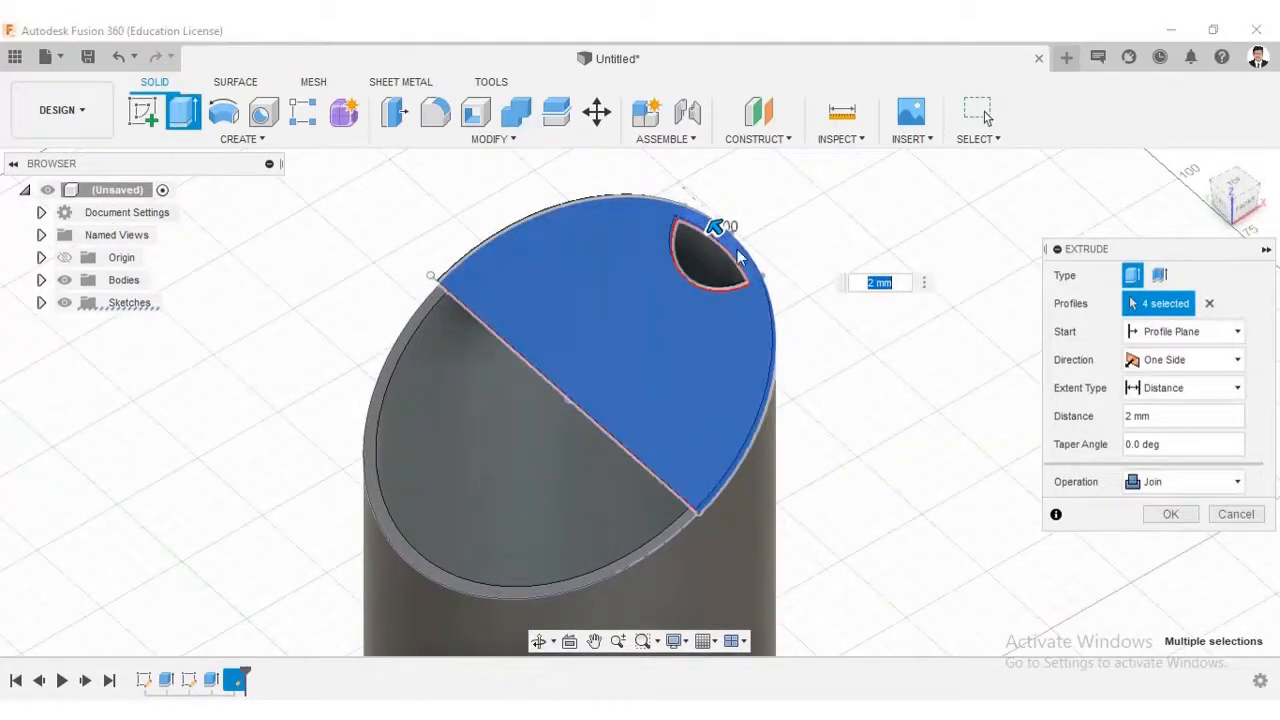
click(740, 258)
click(1170, 515)
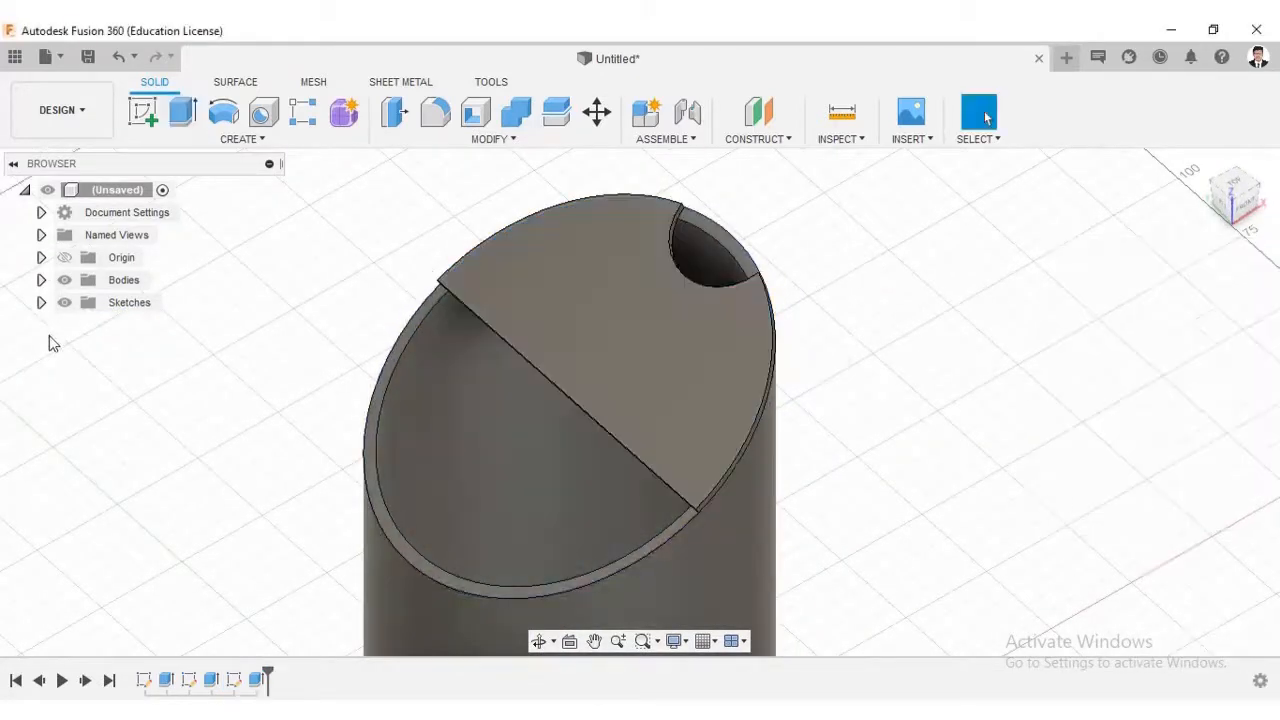
Step: Show Sketch3 again and extrude the short rim segment beside the arc opening 2 mm as a join
click(82, 371)
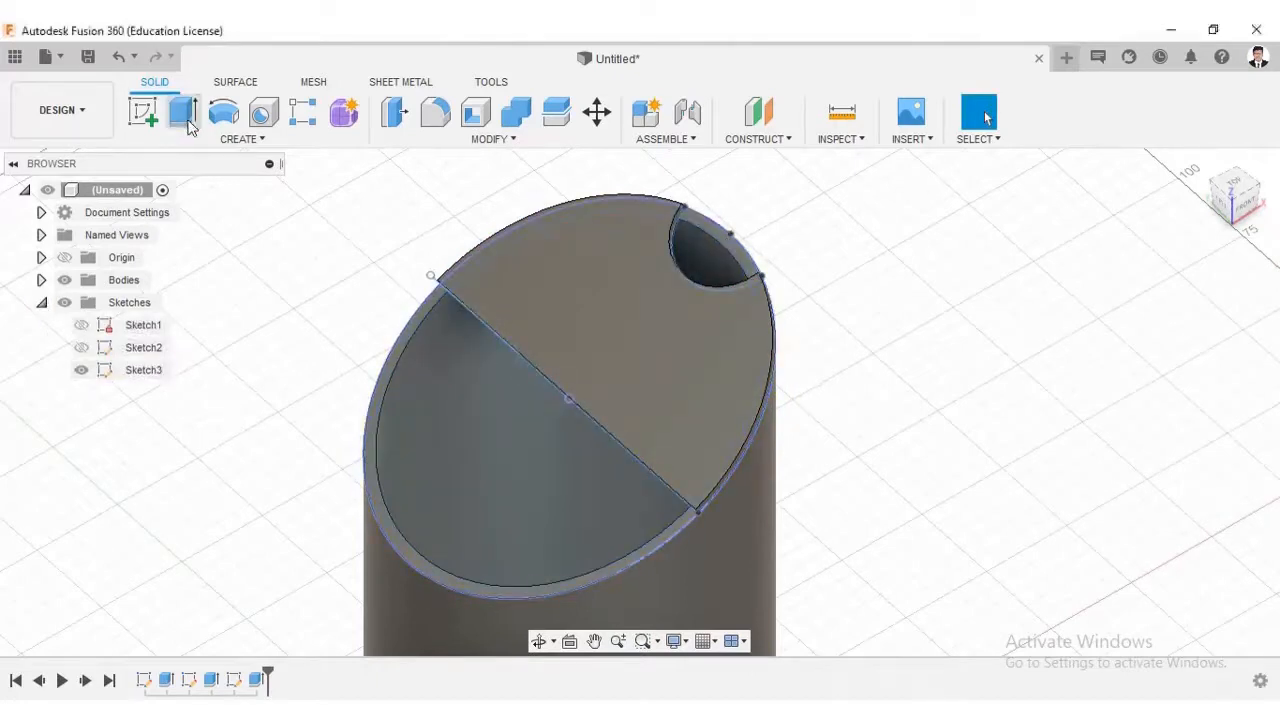
click(189, 122)
click(704, 223)
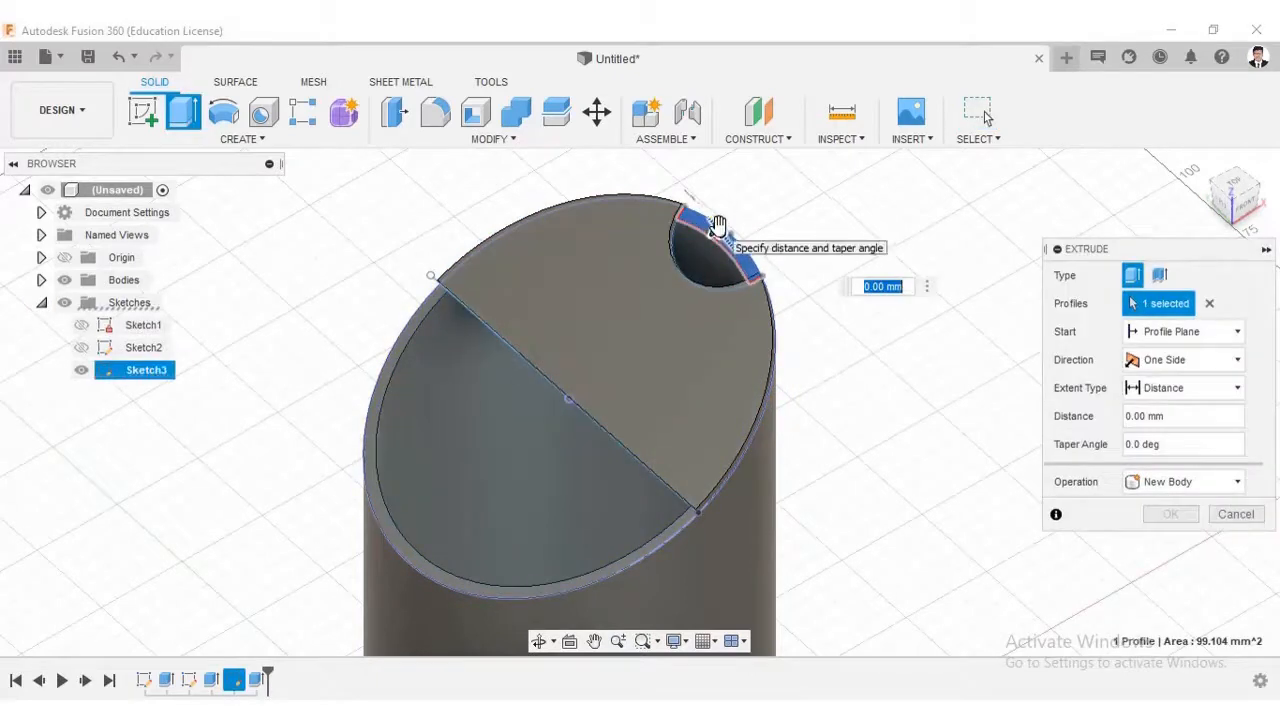
text(5)
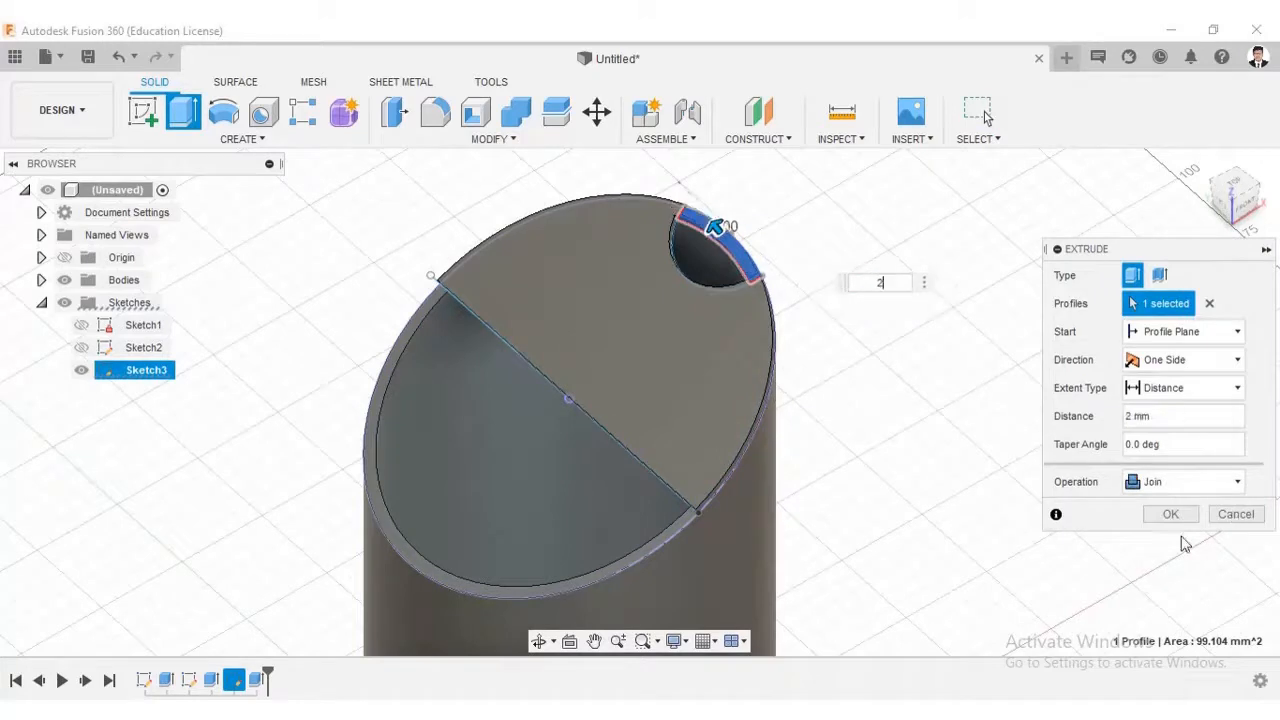
click(1171, 514)
Step: Try to split the body with the sketched arc as splitting tool, and undo the split
click(556, 112)
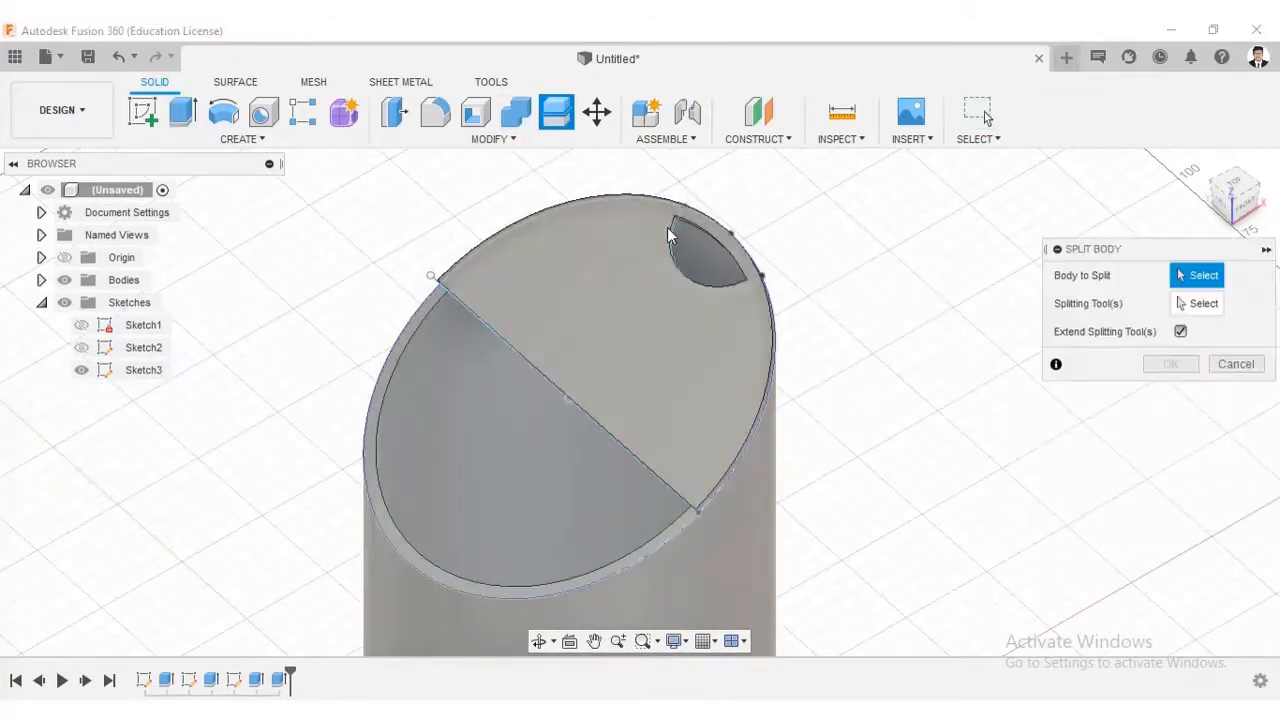
click(656, 230)
scroll(677, 226, up, 3)
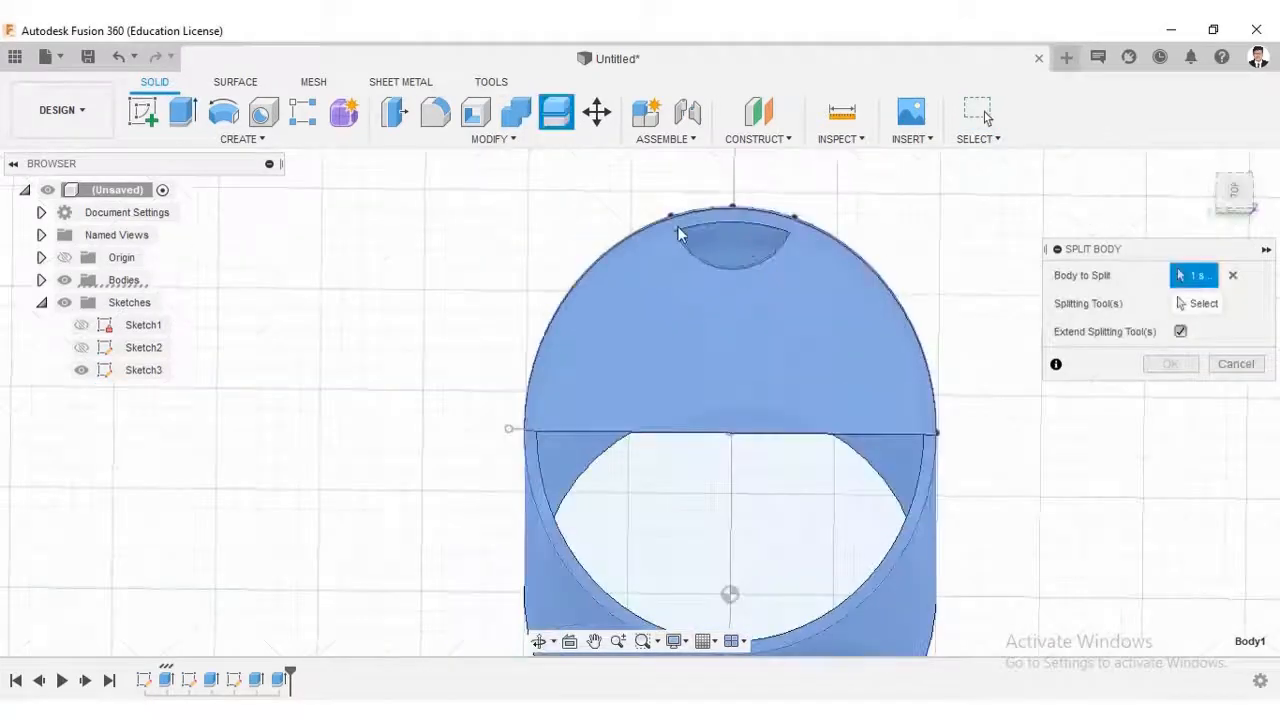
scroll(674, 225, up, 1)
click(674, 225)
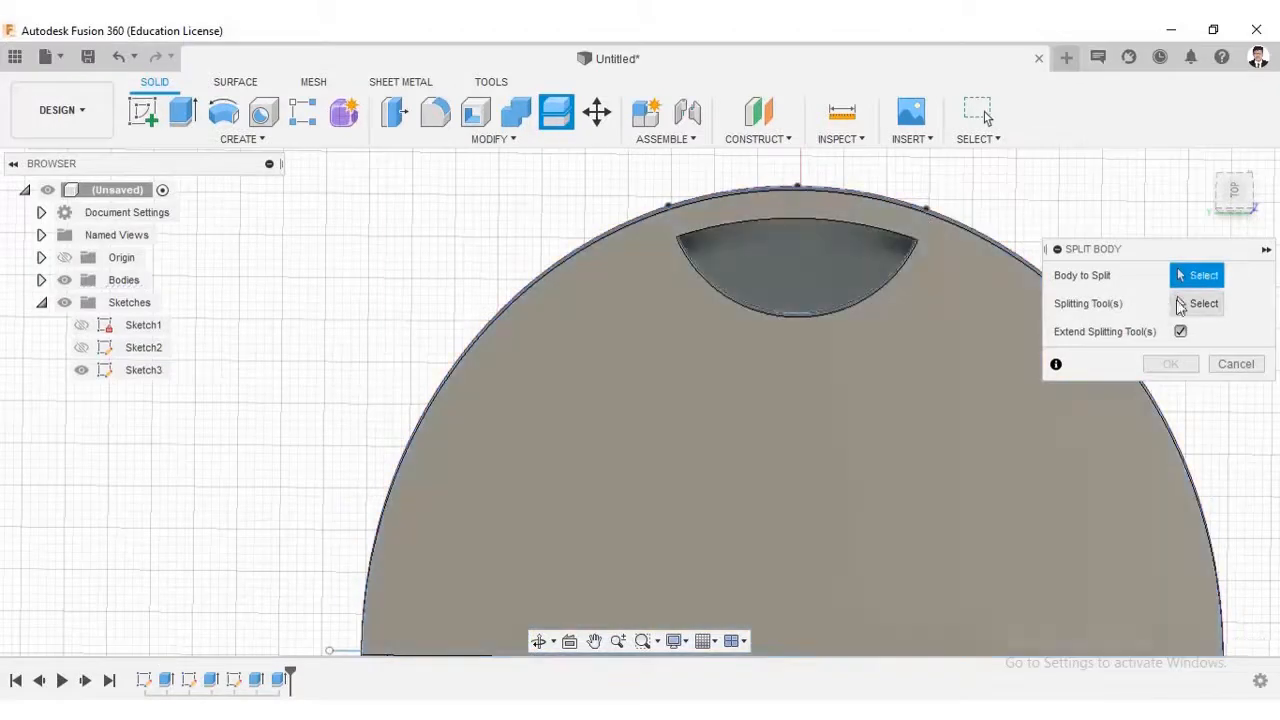
click(1180, 303)
click(922, 224)
click(914, 288)
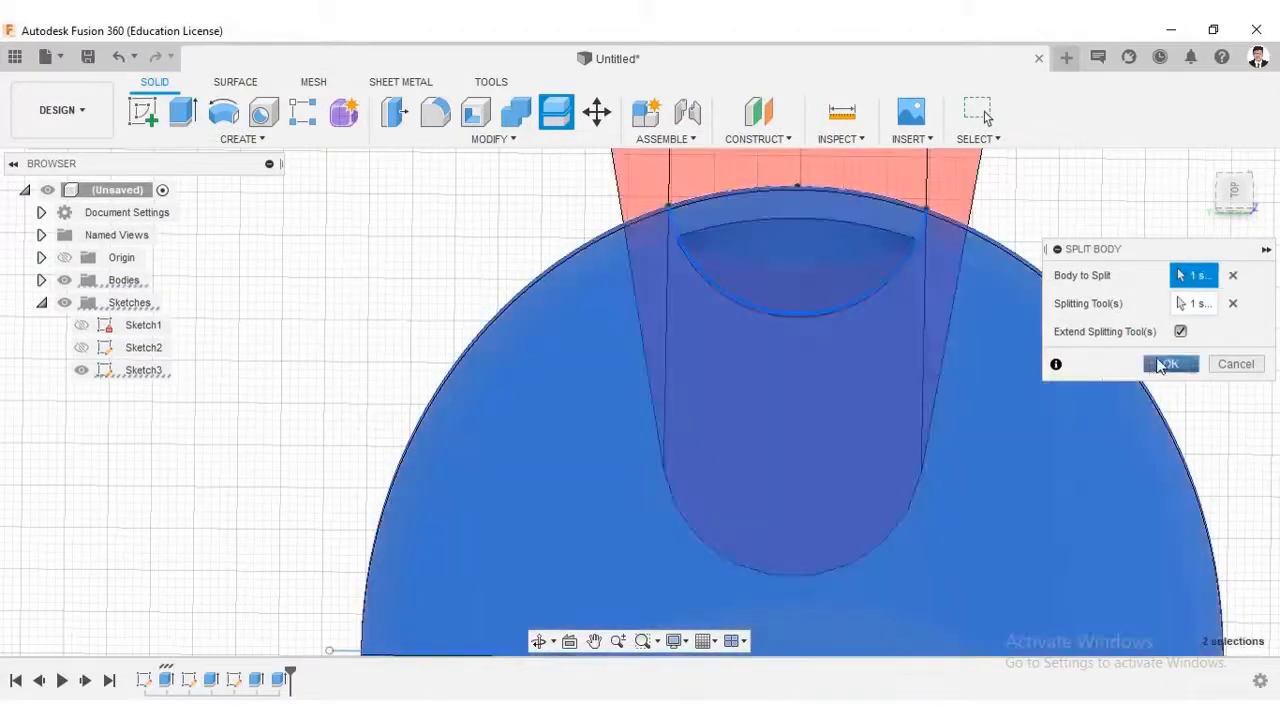
click(1170, 364)
key(ctrl+z)
Step: Split the lid's slanted top face with the sketched arc and hide Sketch3
click(489, 139)
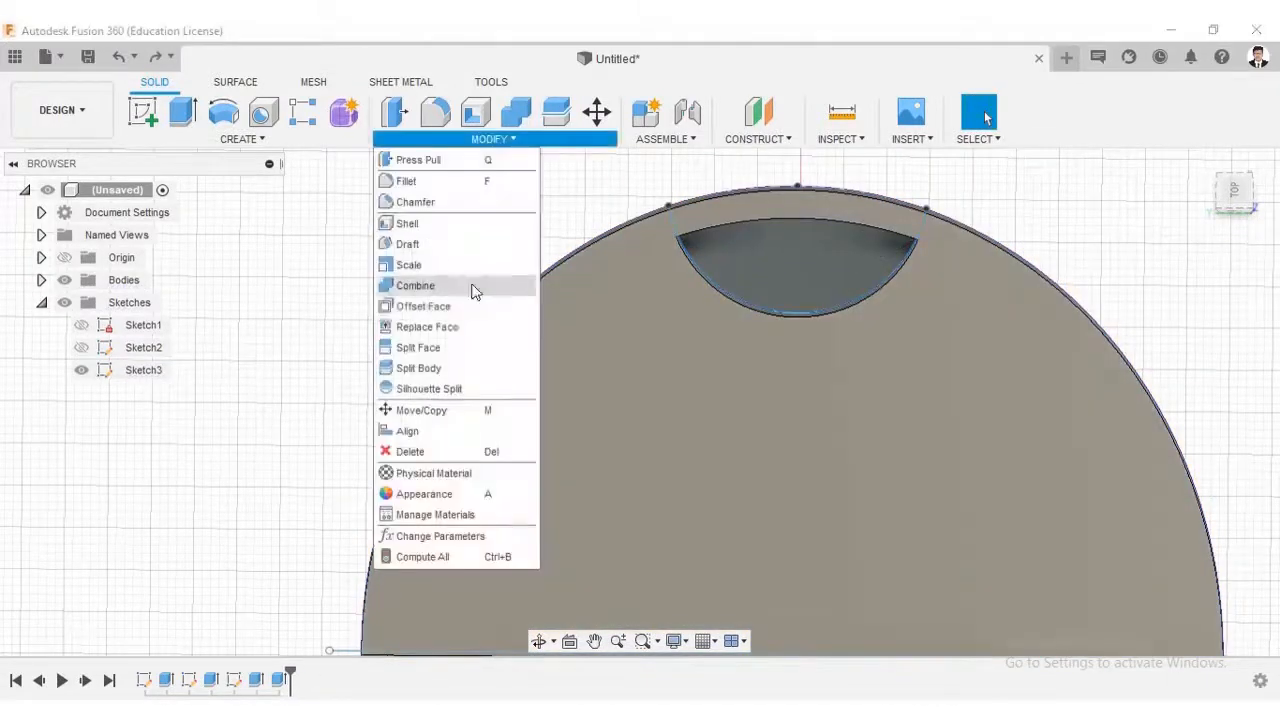
click(679, 296)
click(1182, 303)
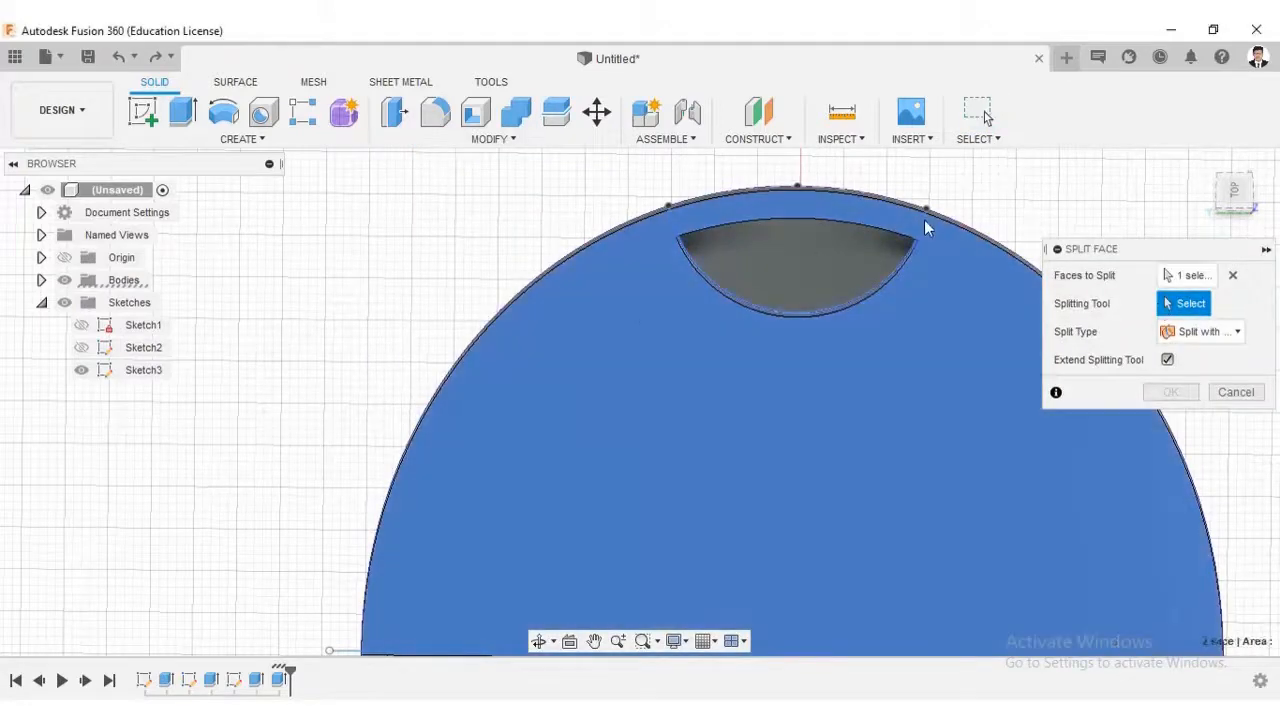
click(924, 228)
click(1170, 392)
shift+middle_drag(1091, 374, 1040, 270)
mouse_move(1207, 234)
middle_down()
mouse_move(1064, 333)
mouse_move(872, 291)
middle_up()
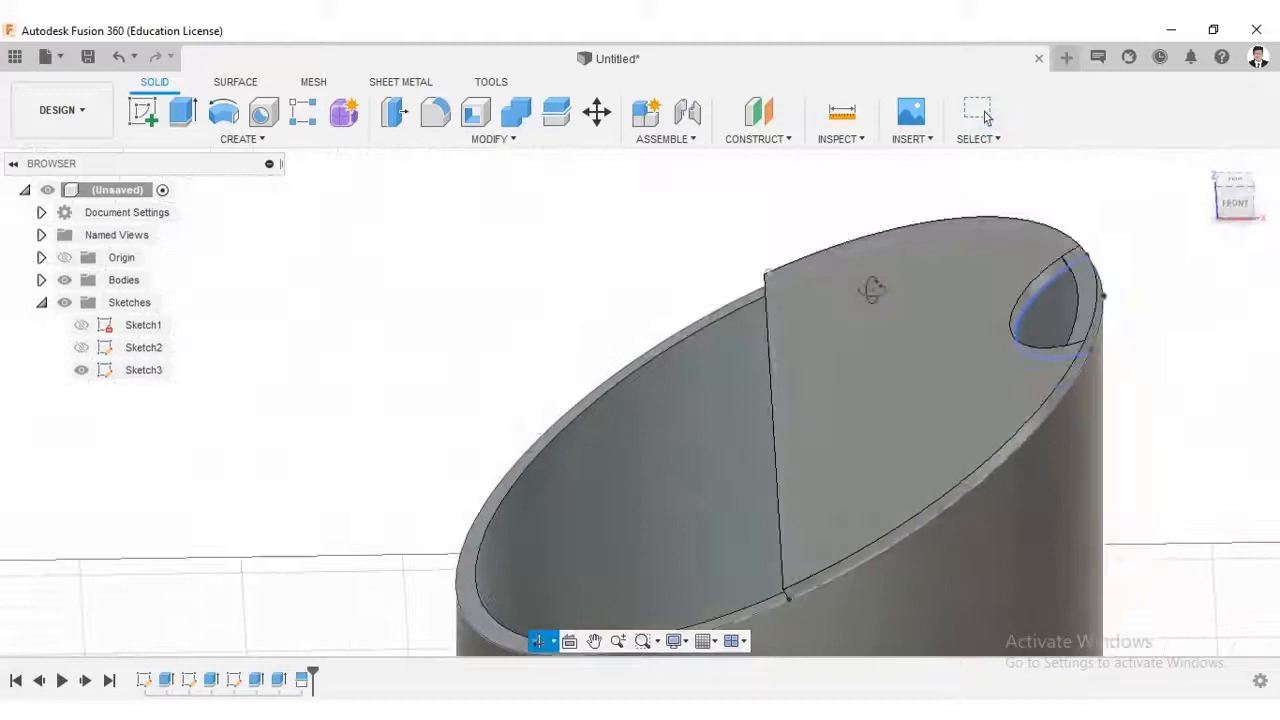
click(83, 370)
Step: Fillet the lid's straight edge across the tube with a 90 mm radius
click(437, 112)
middle_drag(990, 312, 655, 277)
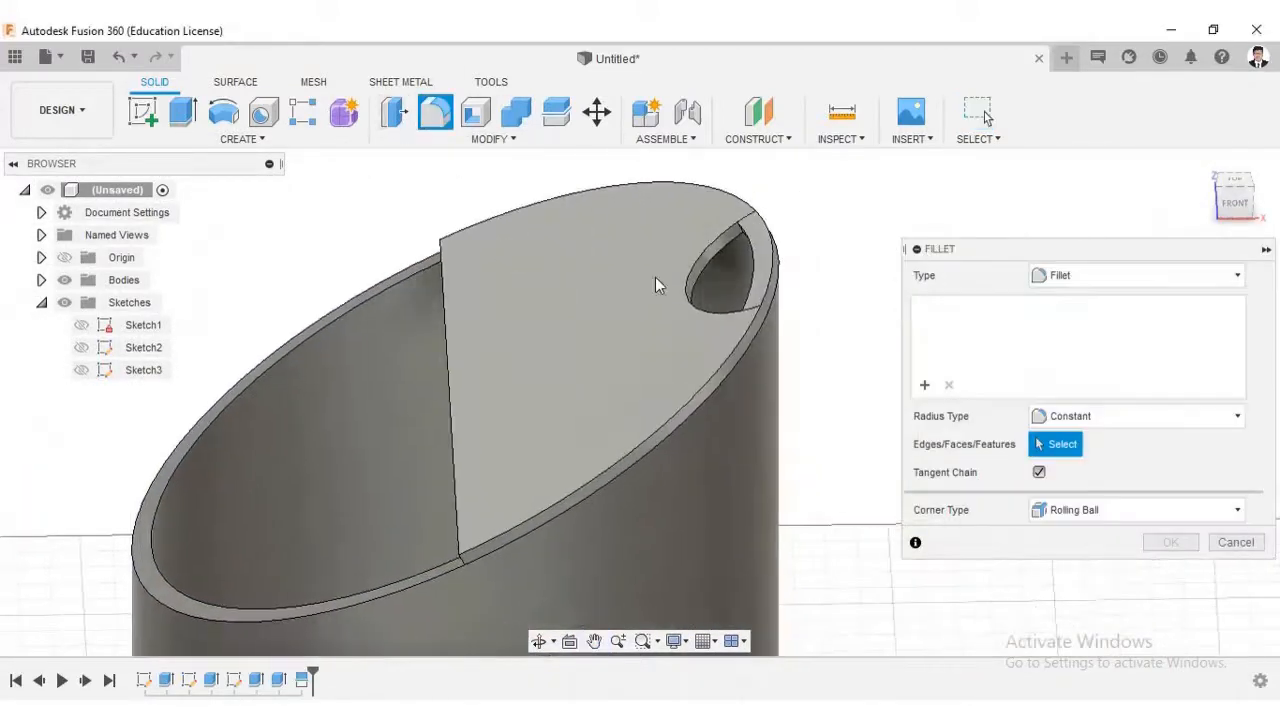
click(440, 431)
drag(428, 438, 821, 562)
scroll(802, 568, down, 3)
middle_drag(800, 567, 657, 466)
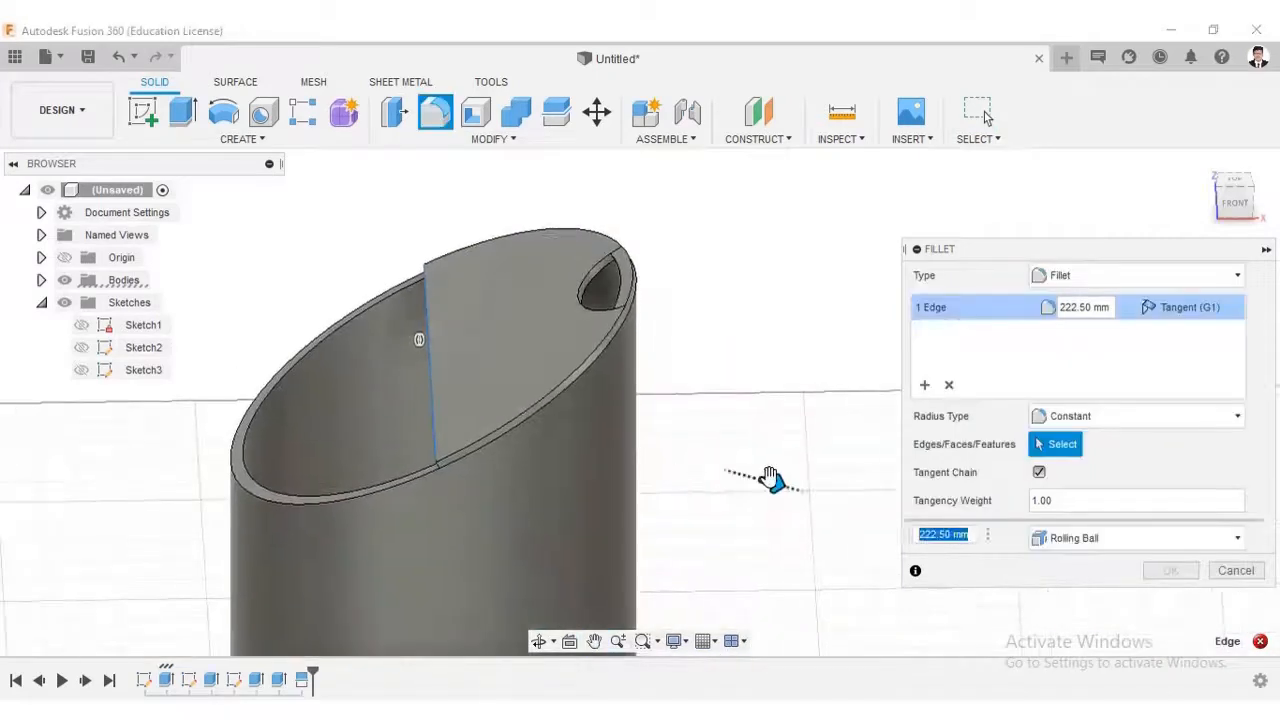
drag(771, 479, 567, 418)
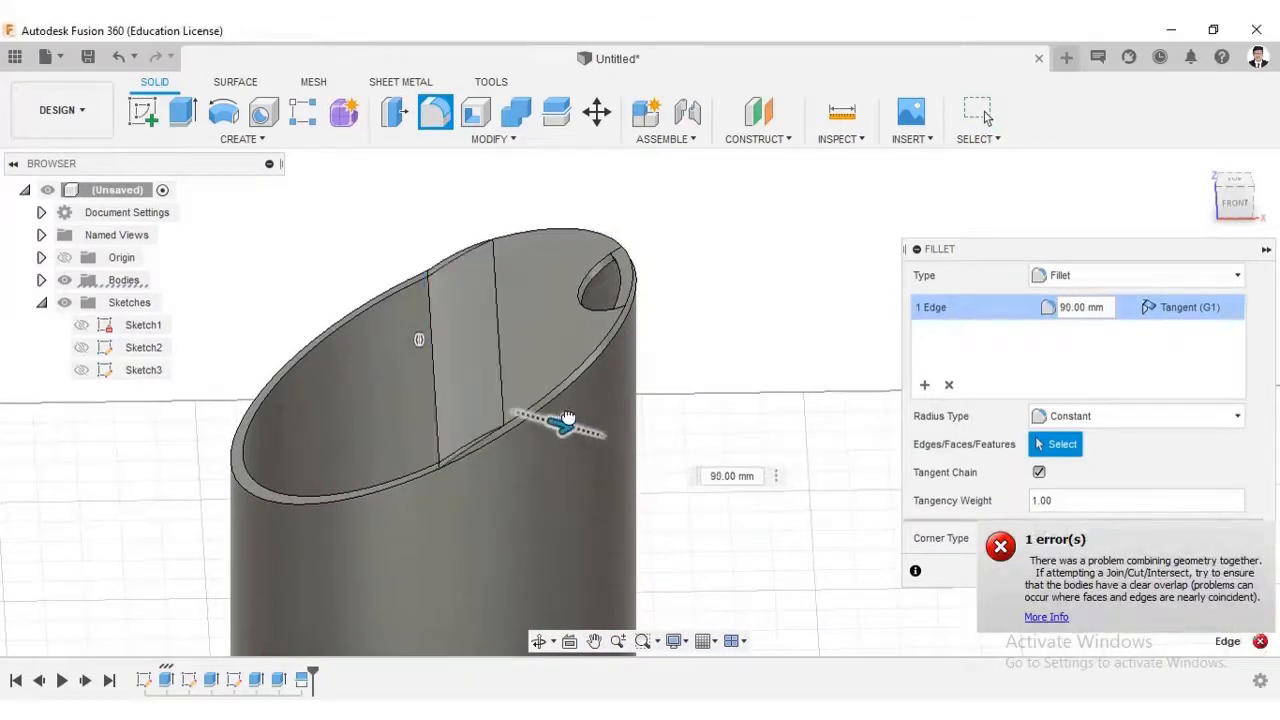
shift+middle_drag(567, 418, 520, 455)
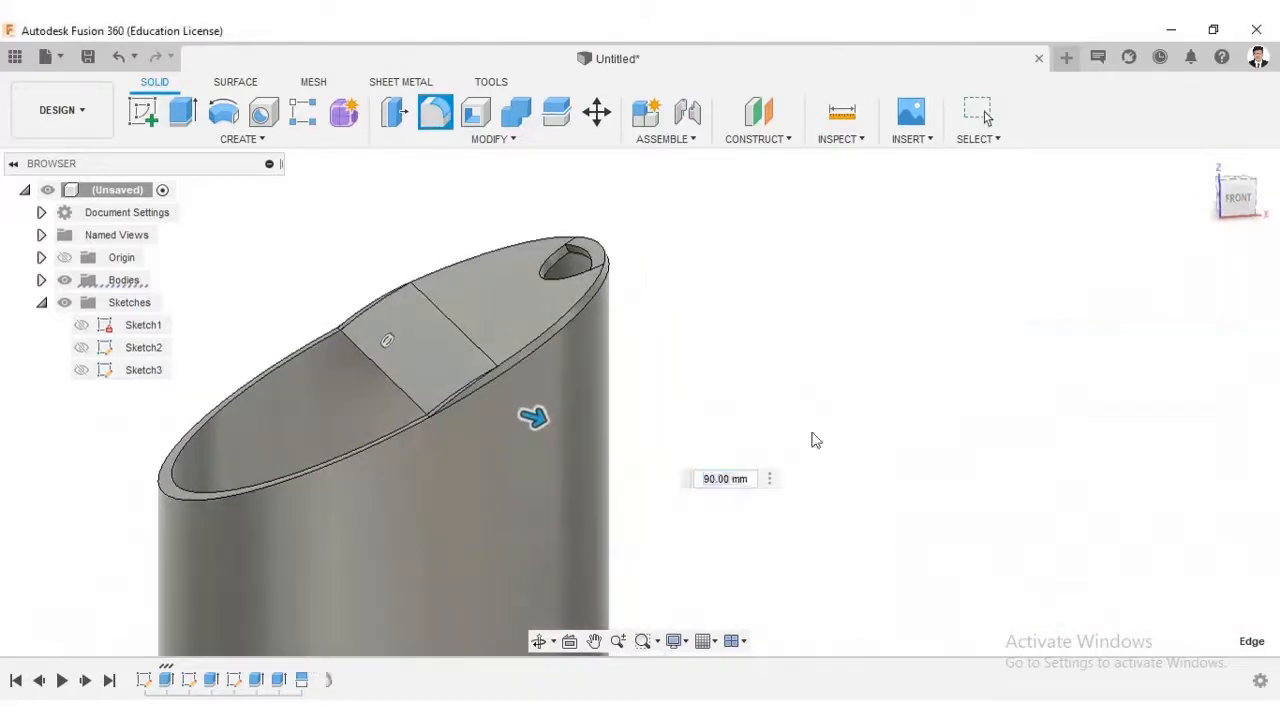
Step: Start a fillet on the small opening's rim-side edge with an 11 mm radius
scroll(568, 258, up, 3)
click(435, 113)
click(600, 245)
drag(606, 247, 637, 249)
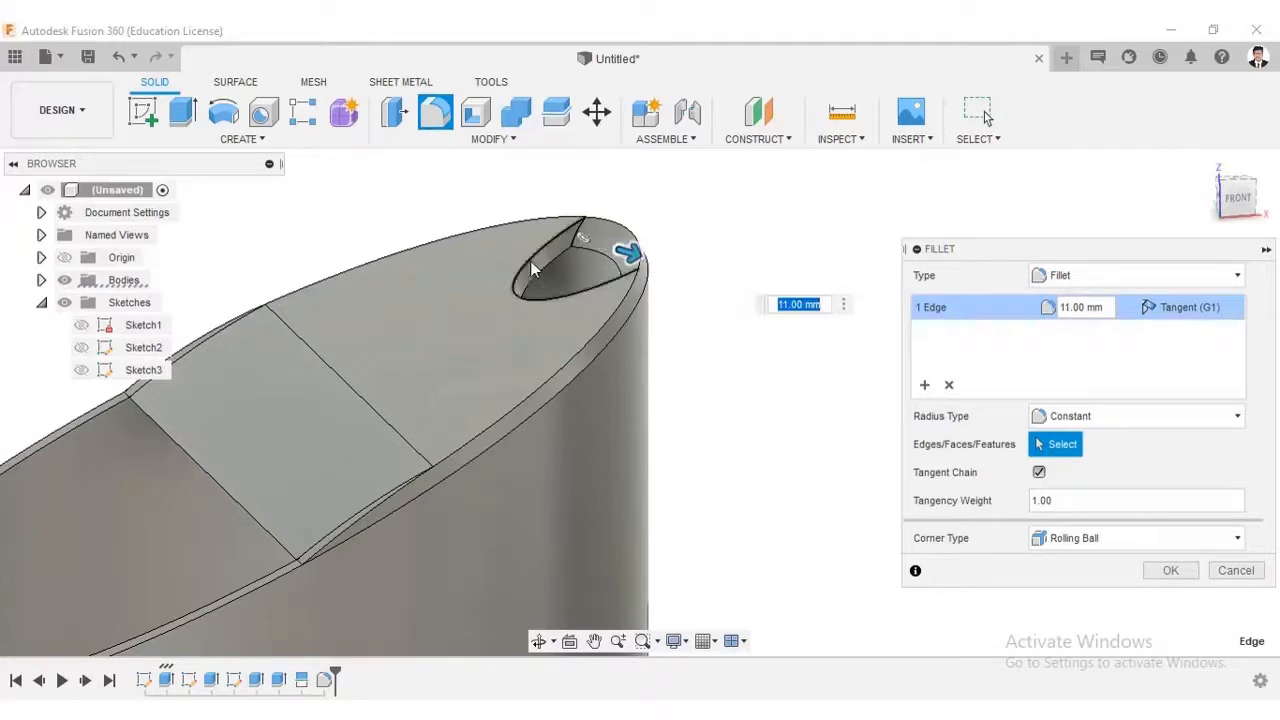
Step: Add the small opening's curved lid edge as a second fillet set with a 6.5 mm radius and apply the fillet
click(925, 385)
click(521, 276)
drag(525, 261, 514, 286)
mouse_move(597, 298)
shift+middle_down()
mouse_move(645, 362)
mouse_move(572, 300)
shift+middle_up()
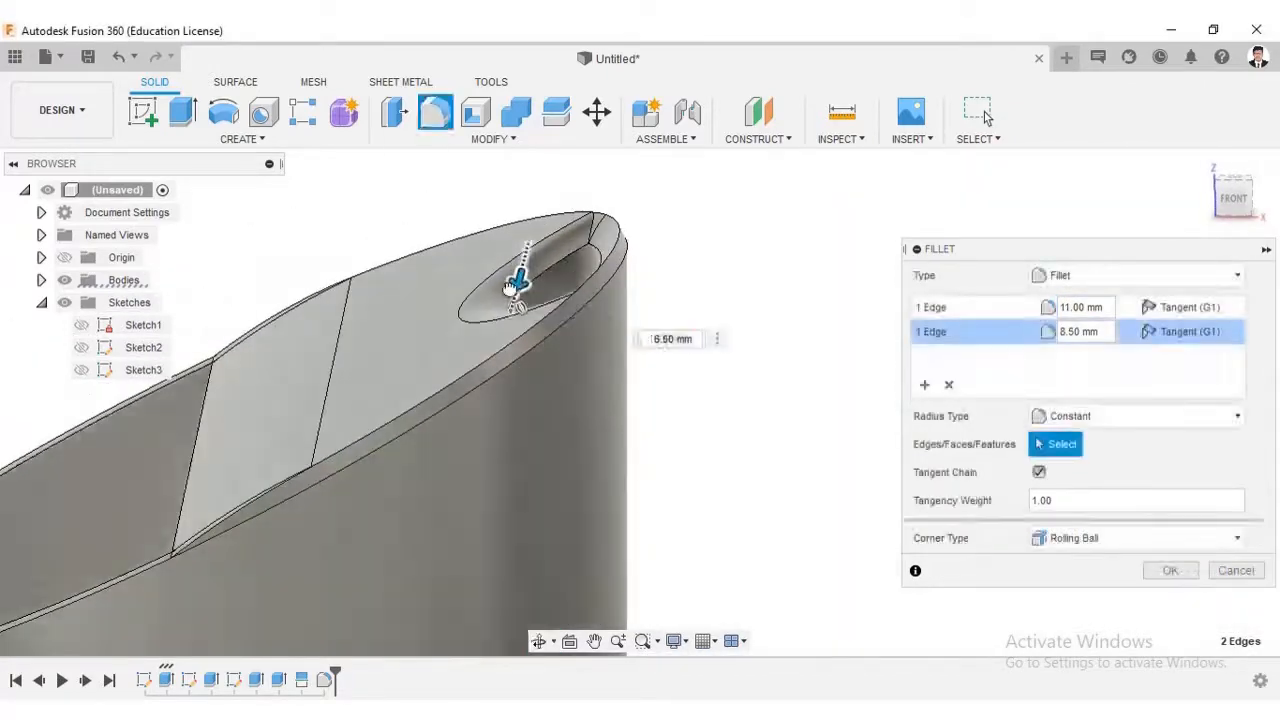
drag(519, 280, 345, 488)
mouse_move(435, 370)
shift+middle_down()
mouse_move(560, 240)
mouse_move(459, 373)
shift+middle_up()
drag(456, 492, 568, 297)
shift+middle_drag(830, 350, 850, 410)
click(1166, 570)
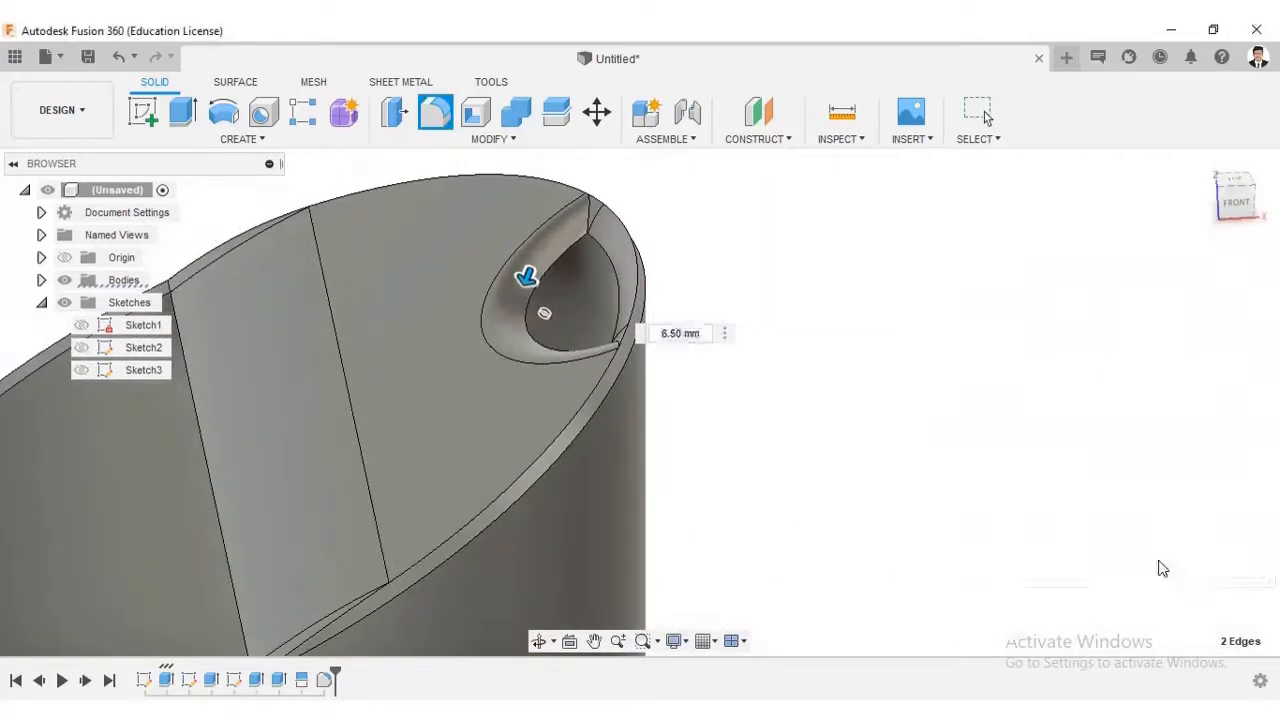
Step: Turn the model to its front view
scroll(617, 320, down, 4)
shift+middle_drag(617, 322, 930, 382)
click(1236, 204)
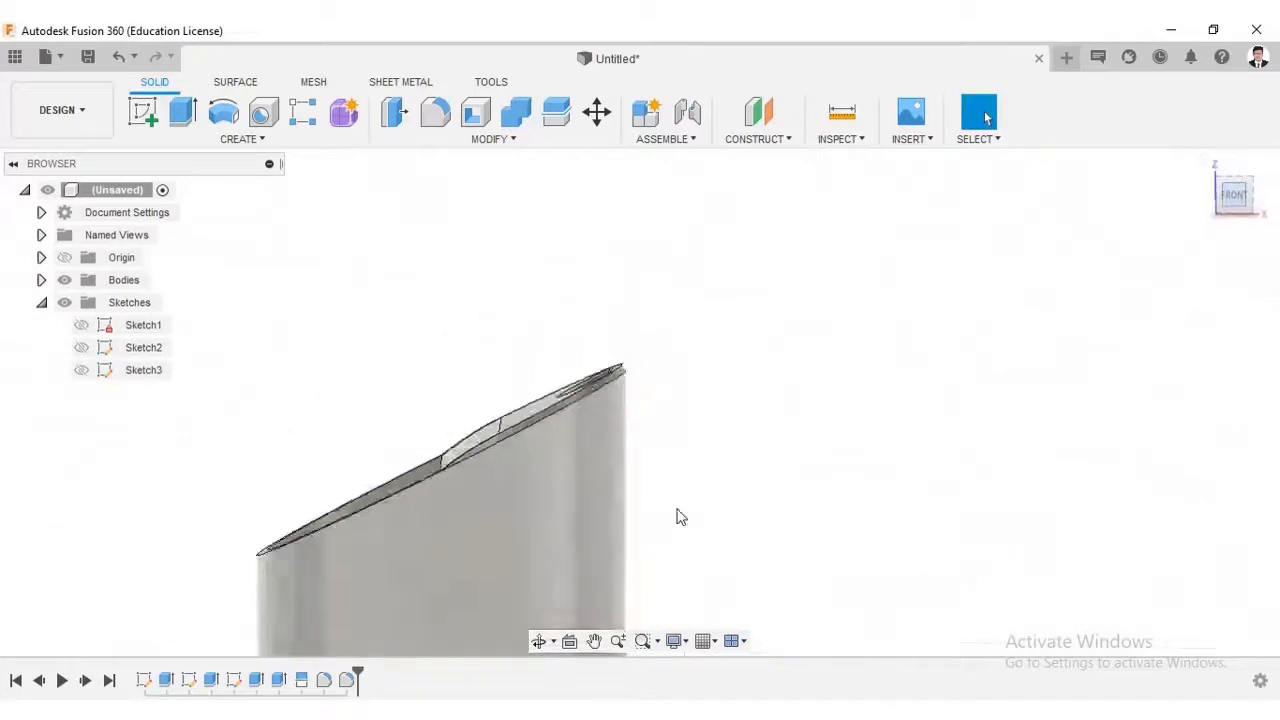
Step: Sketch a rectangle about 11 mm wide and 88 mm high on the front plane, overlapping the tube's outer wall on its lower-rim side
click(143, 111)
click(490, 493)
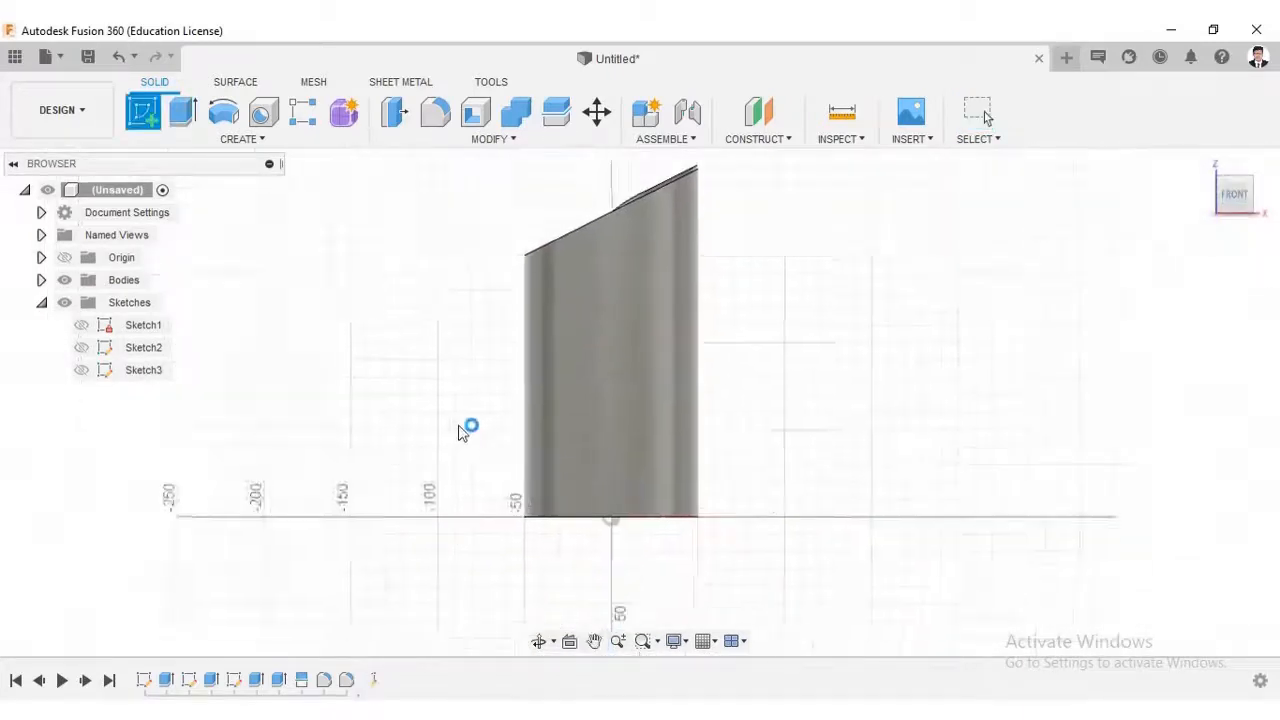
key(r)
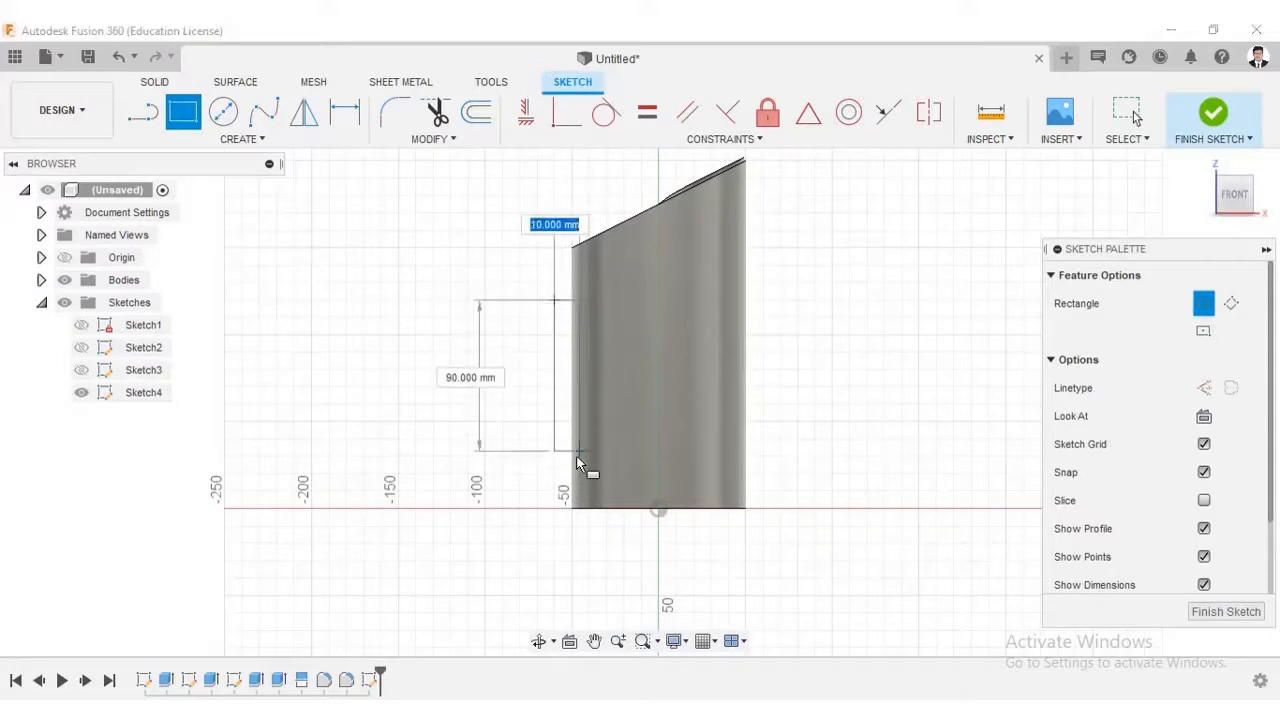
scroll(584, 452, up, 1)
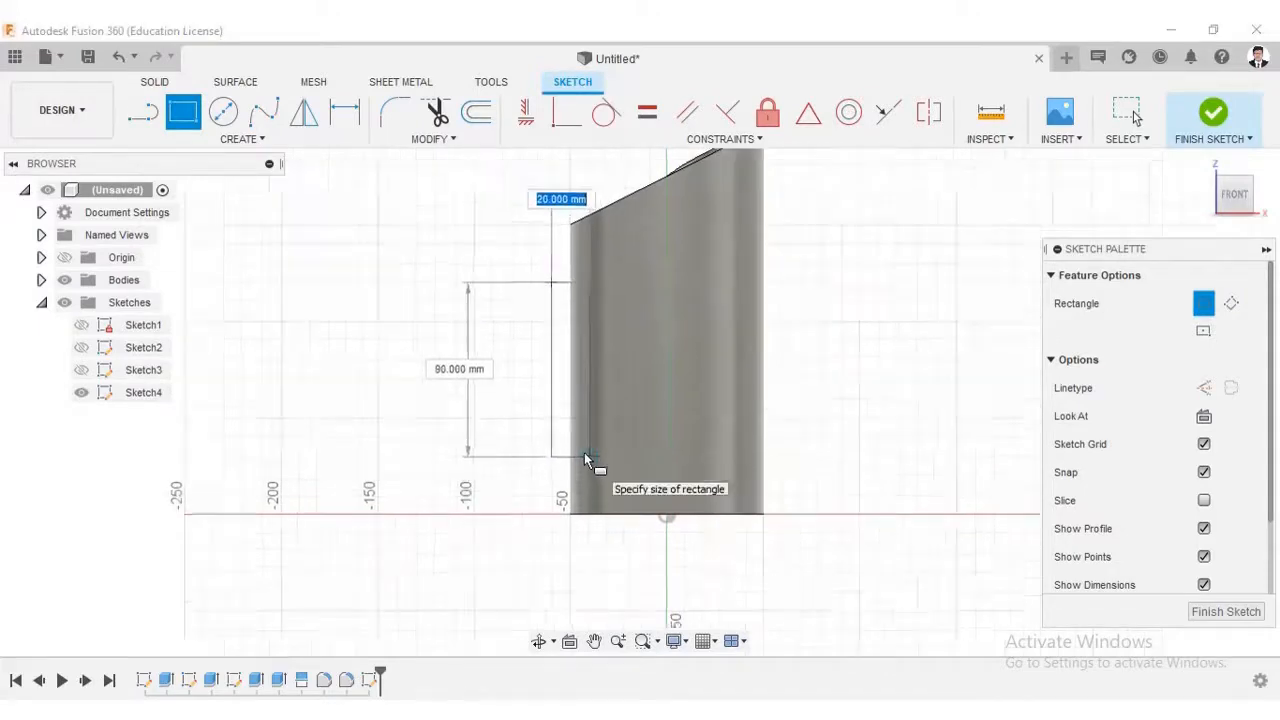
scroll(584, 452, up, 4)
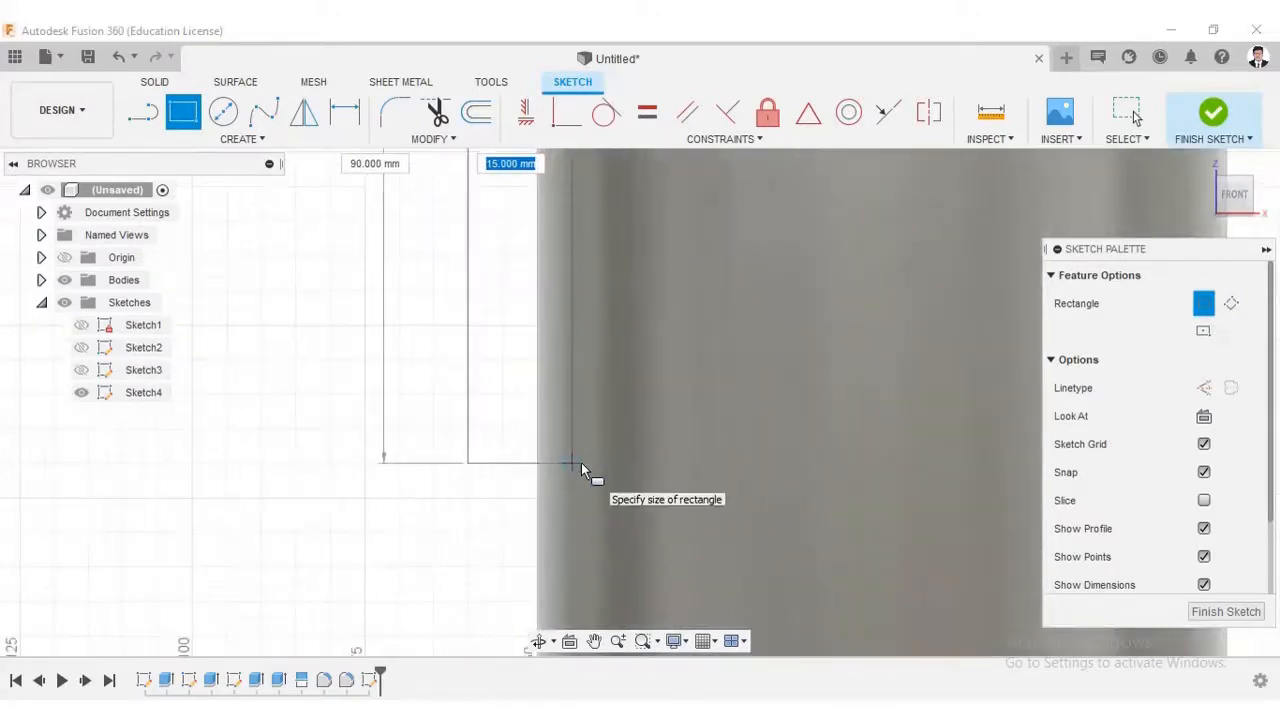
scroll(581, 463, up, 1)
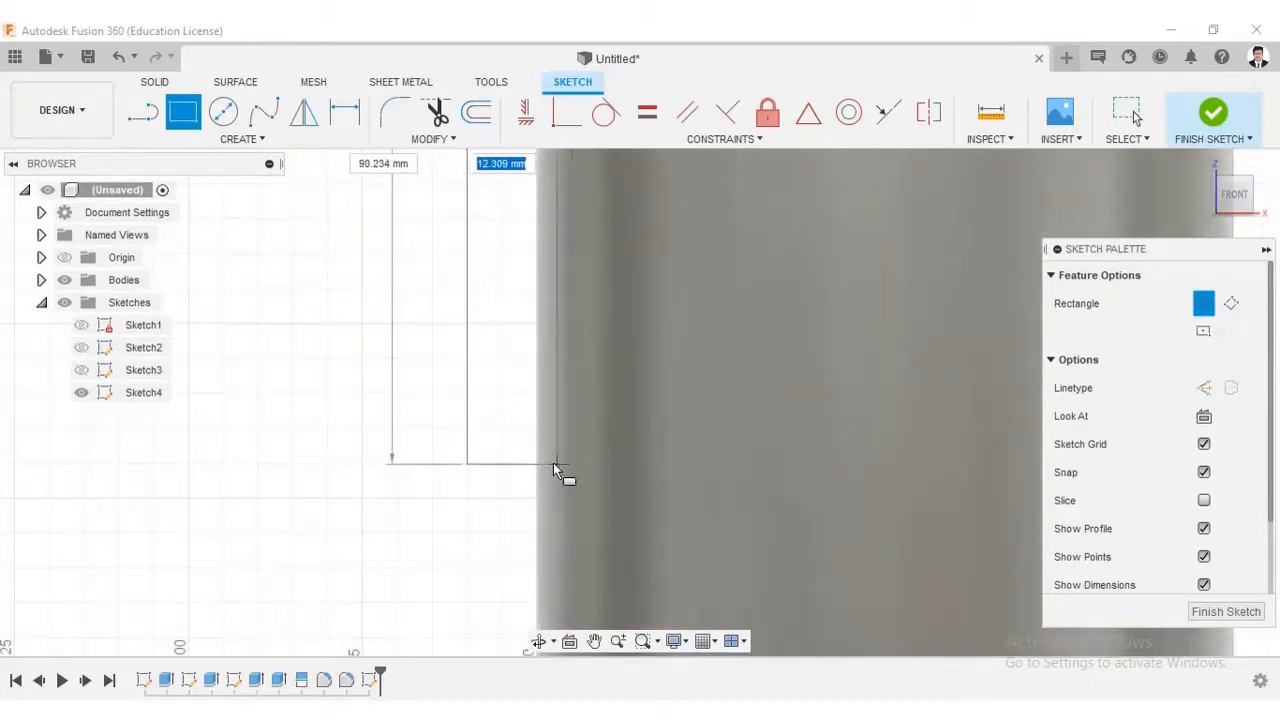
scroll(550, 468, up, 1)
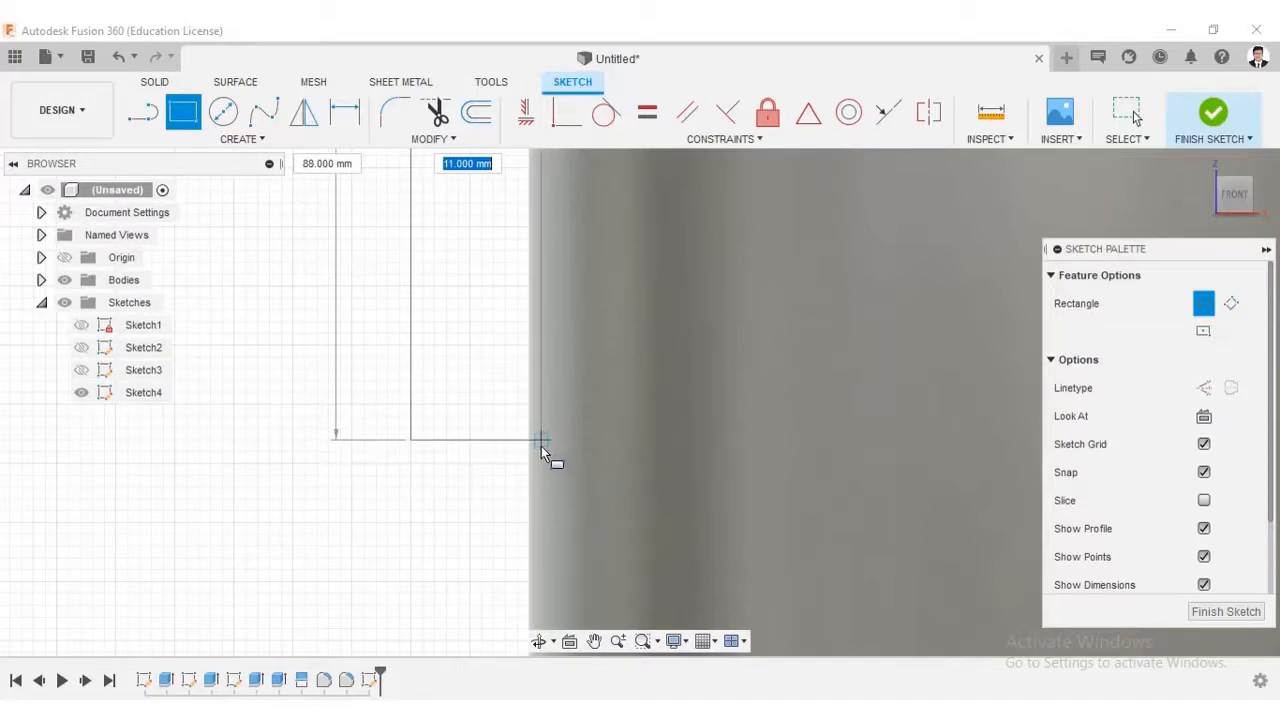
click(552, 448)
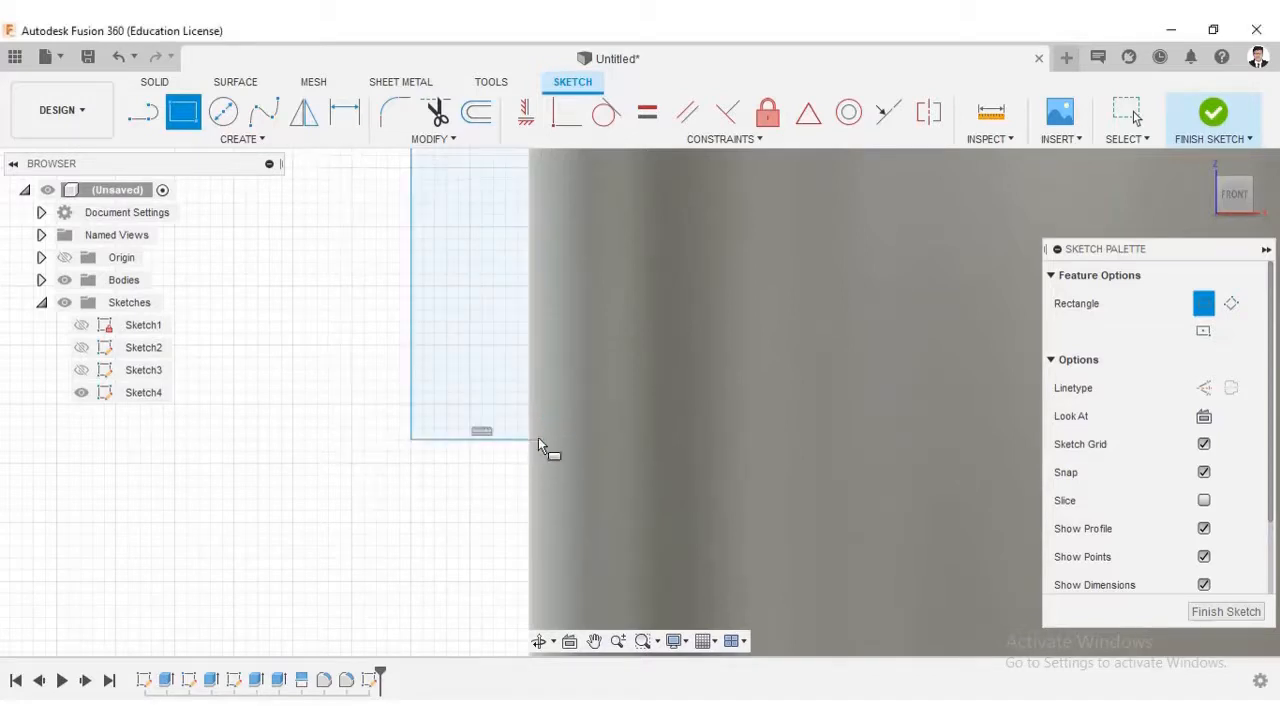
scroll(503, 400, down, 4)
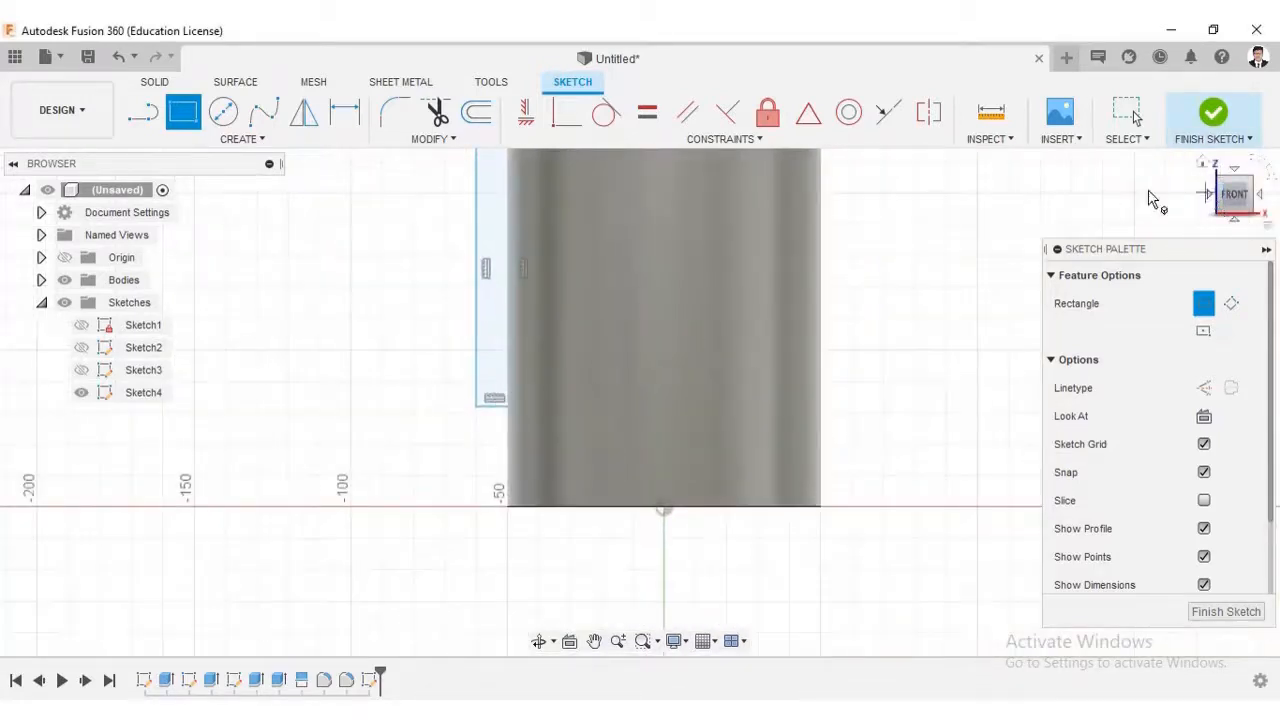
Step: Extrude the narrow rectangle symmetrically to both sides of the sketch plane to form a flat mounting plate on the tube
click(1206, 194)
click(1213, 112)
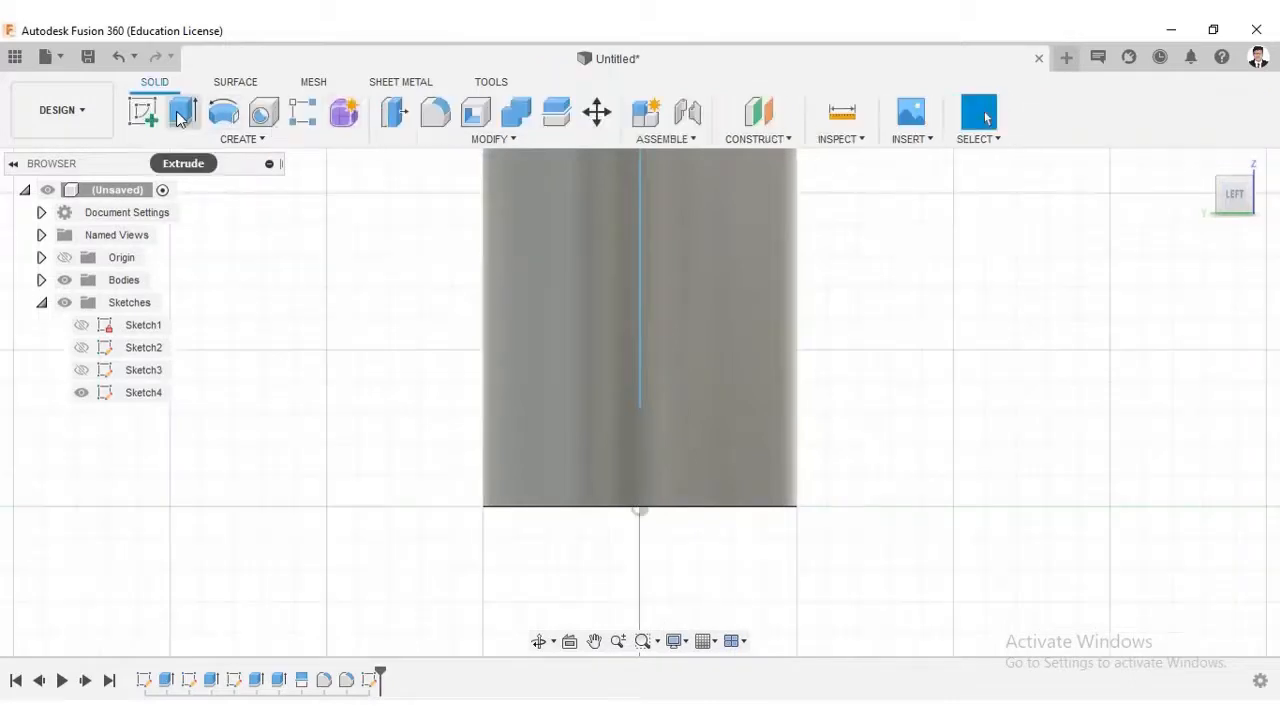
click(183, 111)
click(1185, 360)
click(1168, 427)
drag(622, 268, 435, 257)
click(1170, 570)
shift+middle_drag(908, 428, 797, 428)
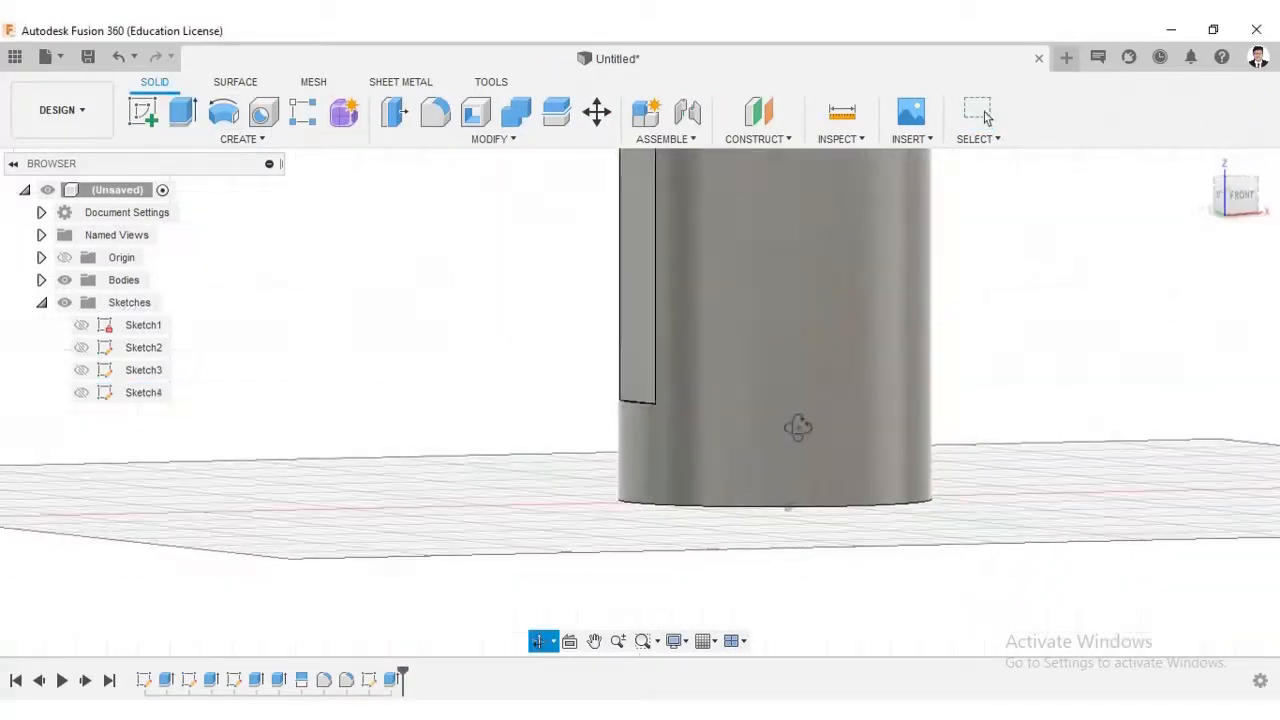
Step: Add a cylinder of 15 mm diameter and 5 mm height as a new body near the upper end of the plate's face
click(243, 139)
click(197, 472)
shift+middle_drag(645, 291, 815, 262)
click(656, 281)
click(650, 319)
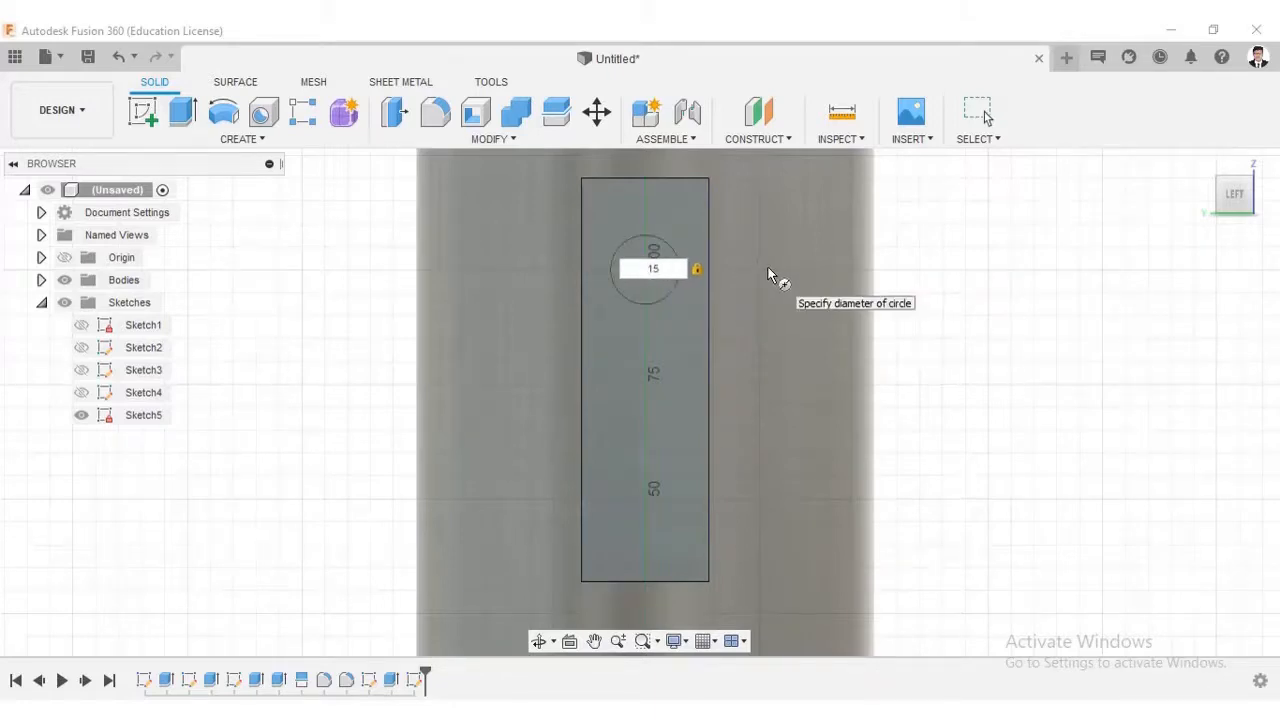
key(Return)
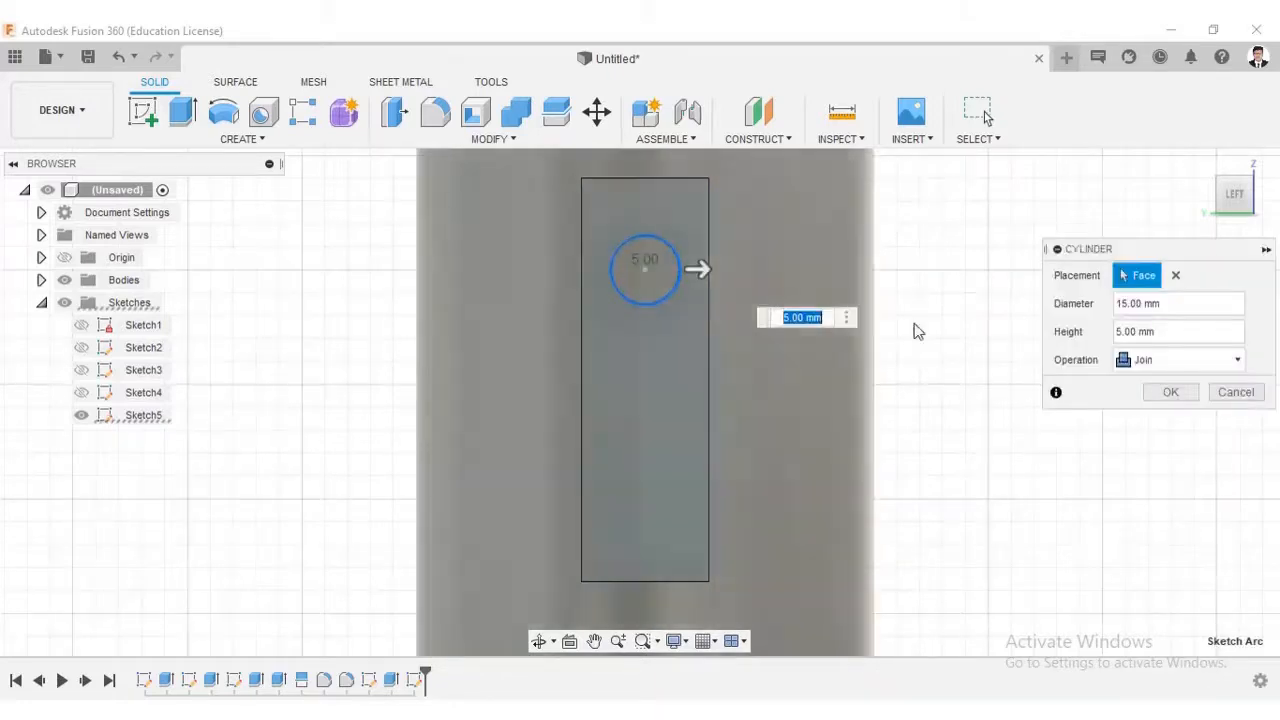
click(1133, 362)
click(1155, 446)
click(1170, 392)
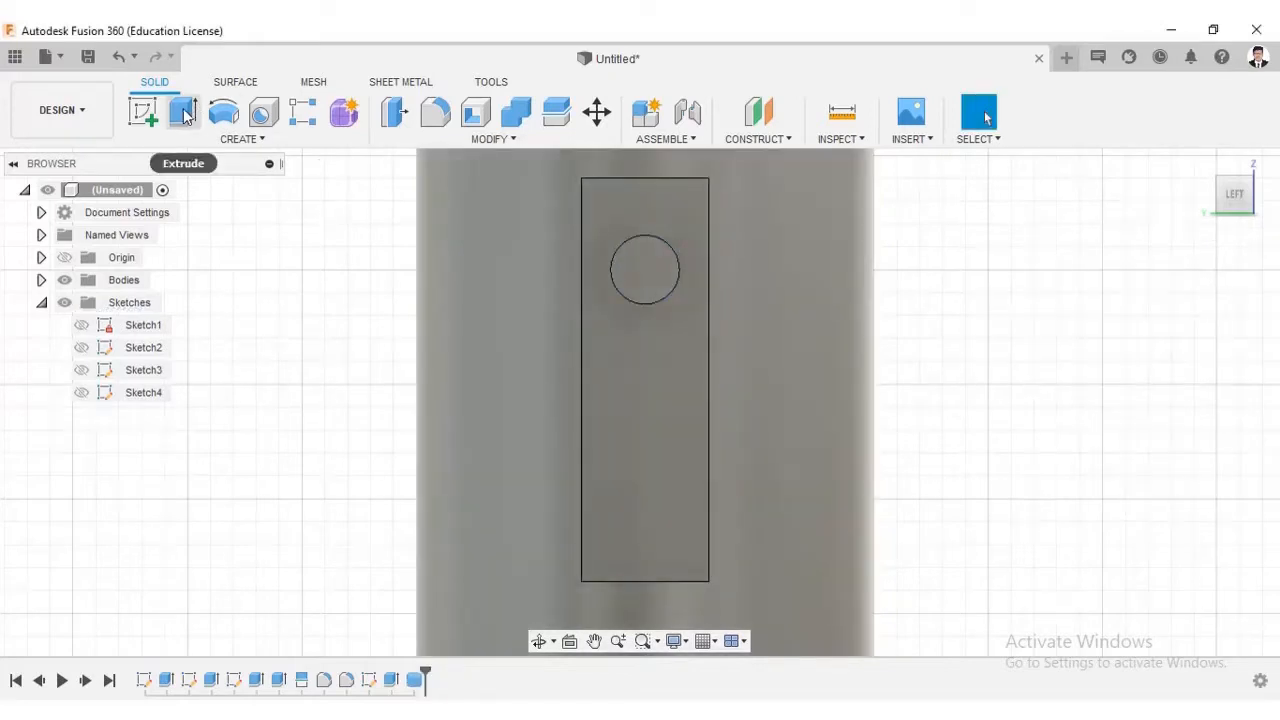
Step: Add a second new-body cylinder, 15 mm in diameter and 5 mm high, centred near the lower end of the plate
click(253, 145)
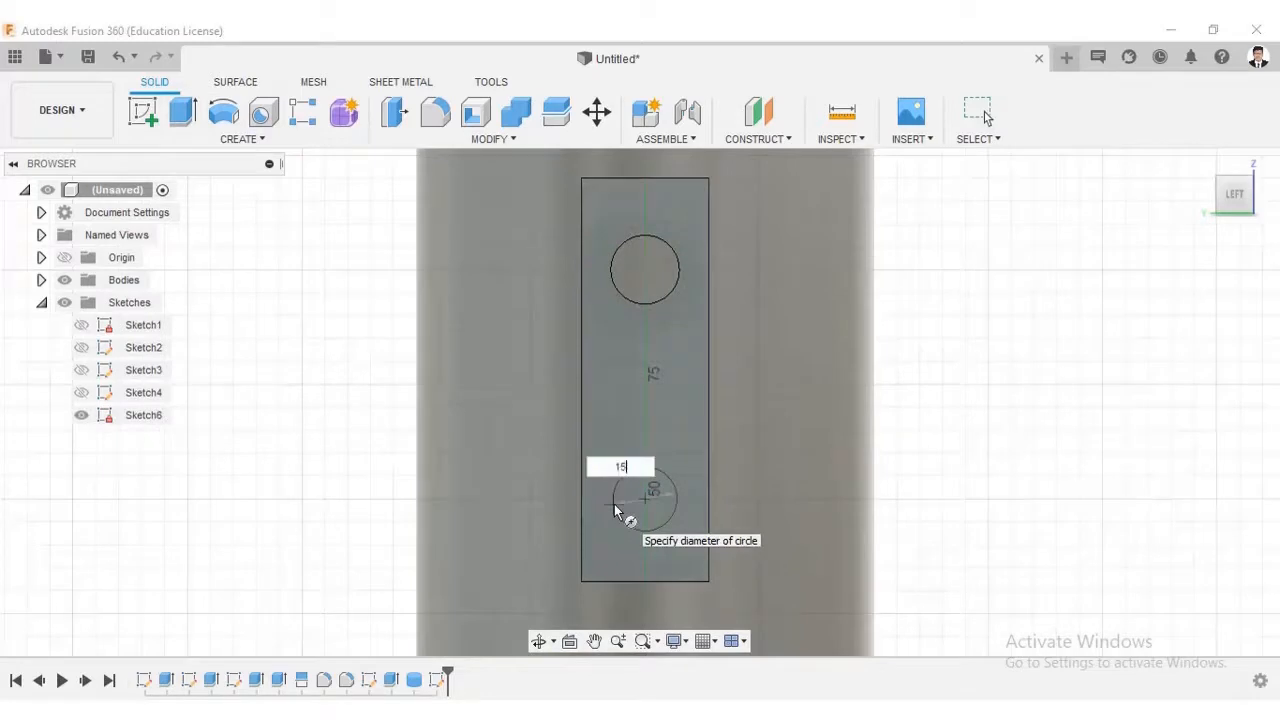
key(Return)
click(1183, 363)
click(1155, 446)
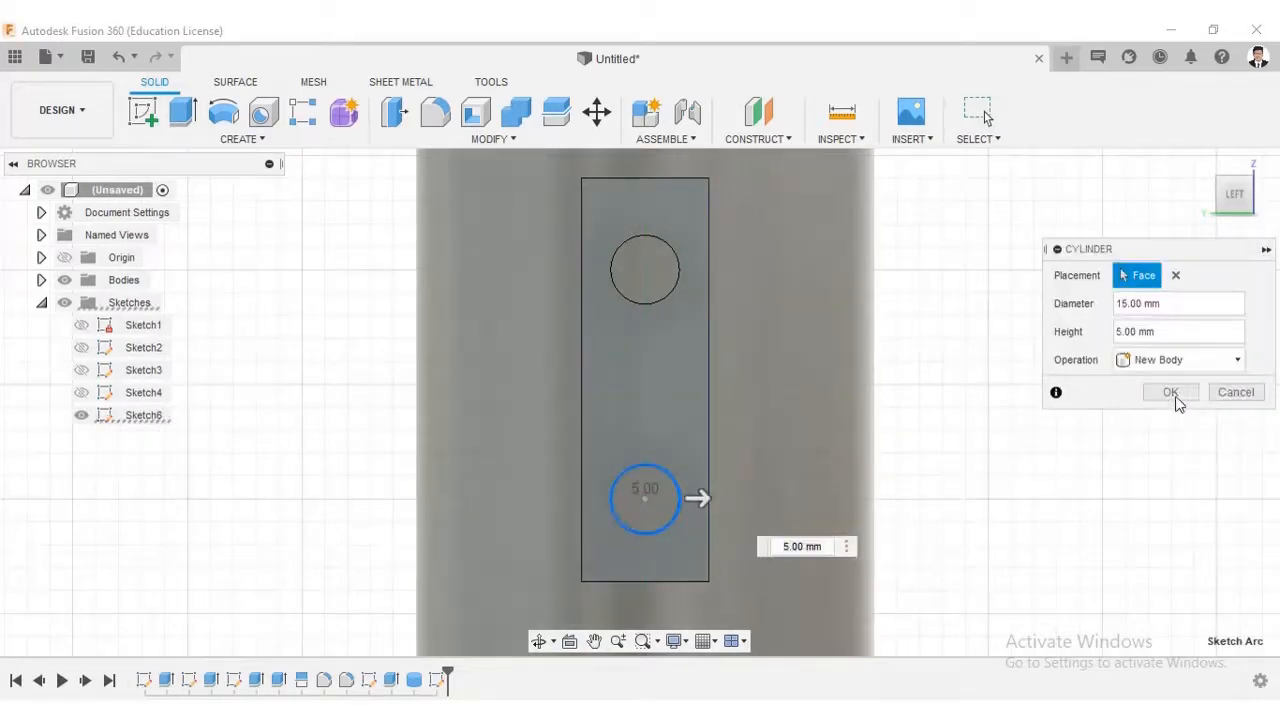
click(1170, 392)
shift+middle_drag(923, 486, 810, 468)
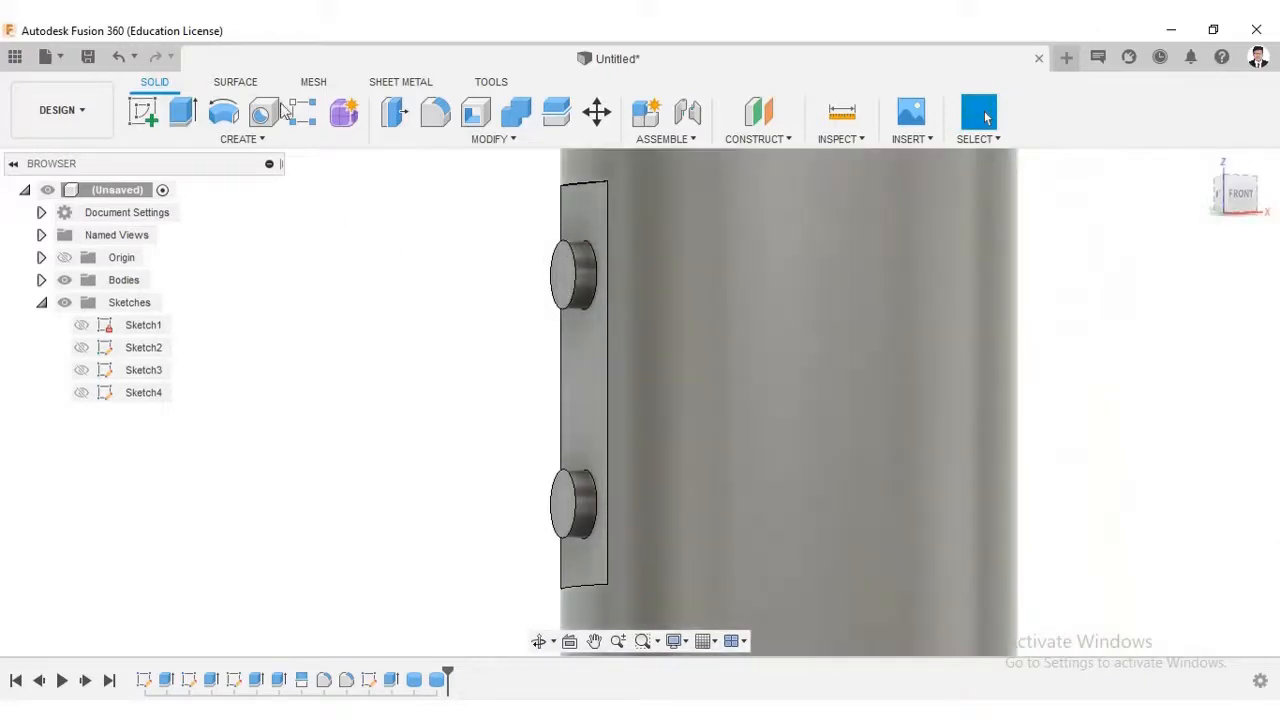
Step: Cut a centred hole in the upper cylinder's face, 10 mm in diameter and 5 mm deep, with a flat drill point
key(h)
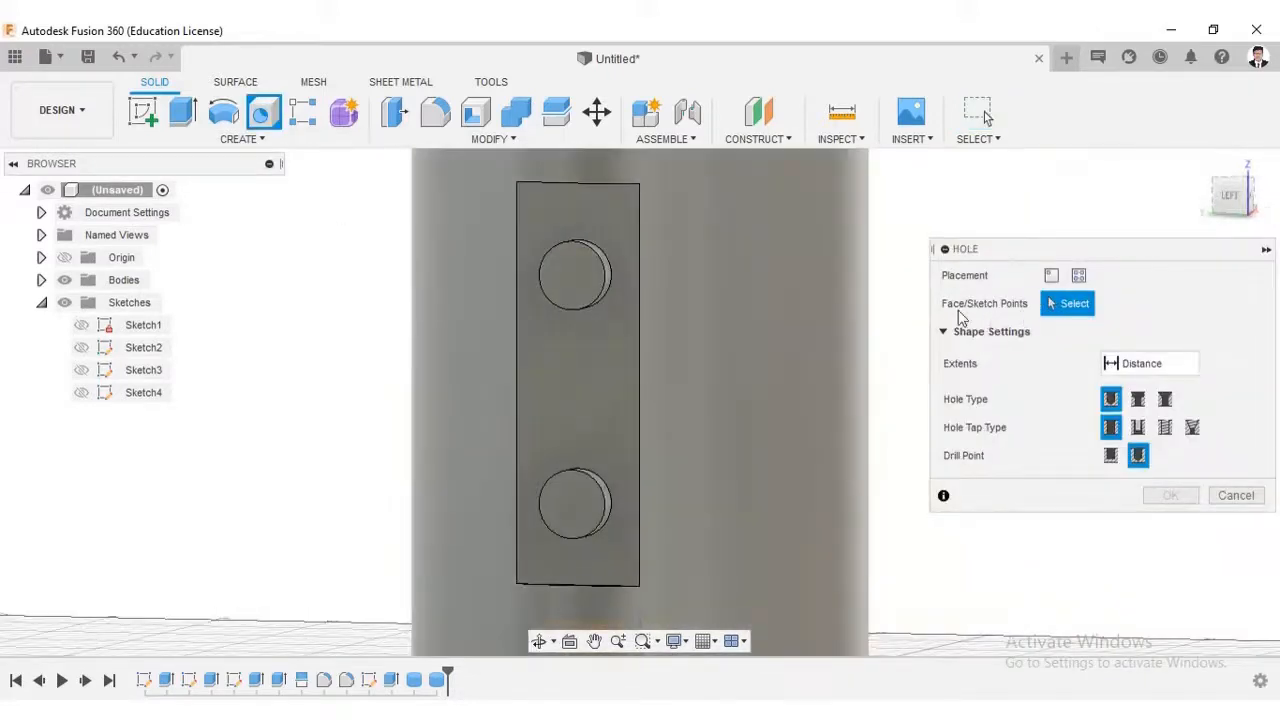
click(577, 273)
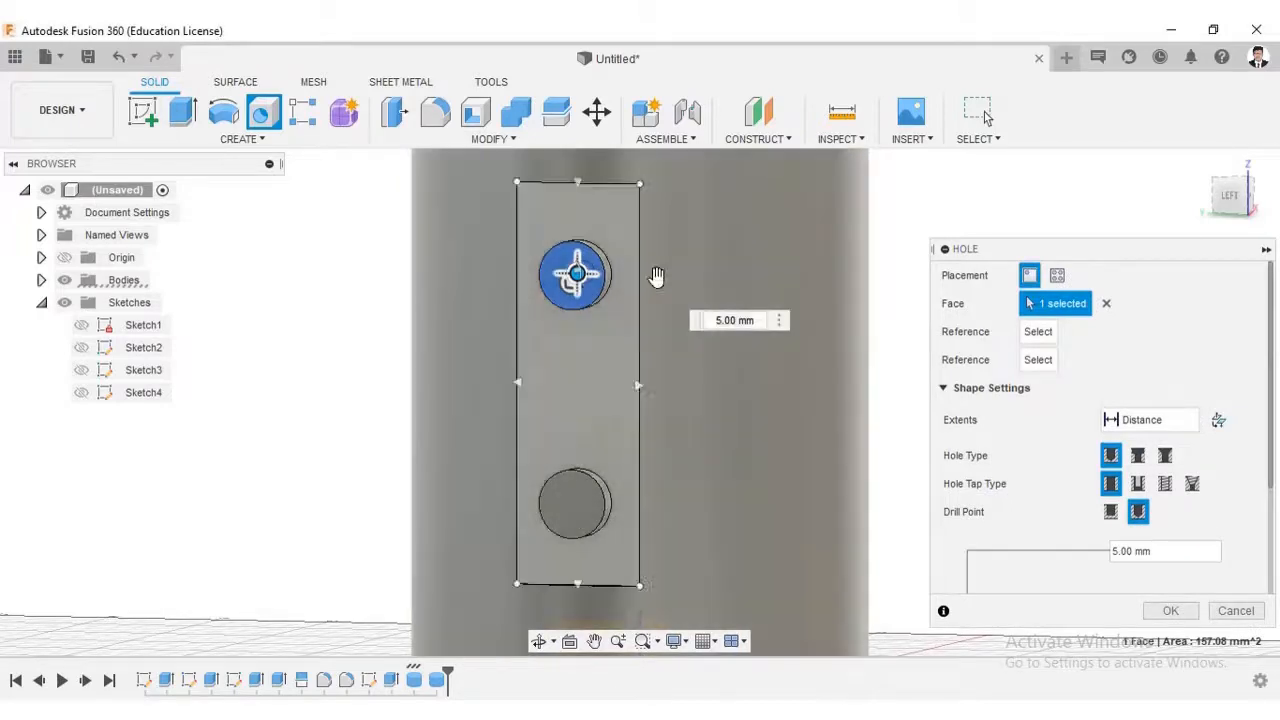
click(1232, 200)
scroll(432, 312, up, 5)
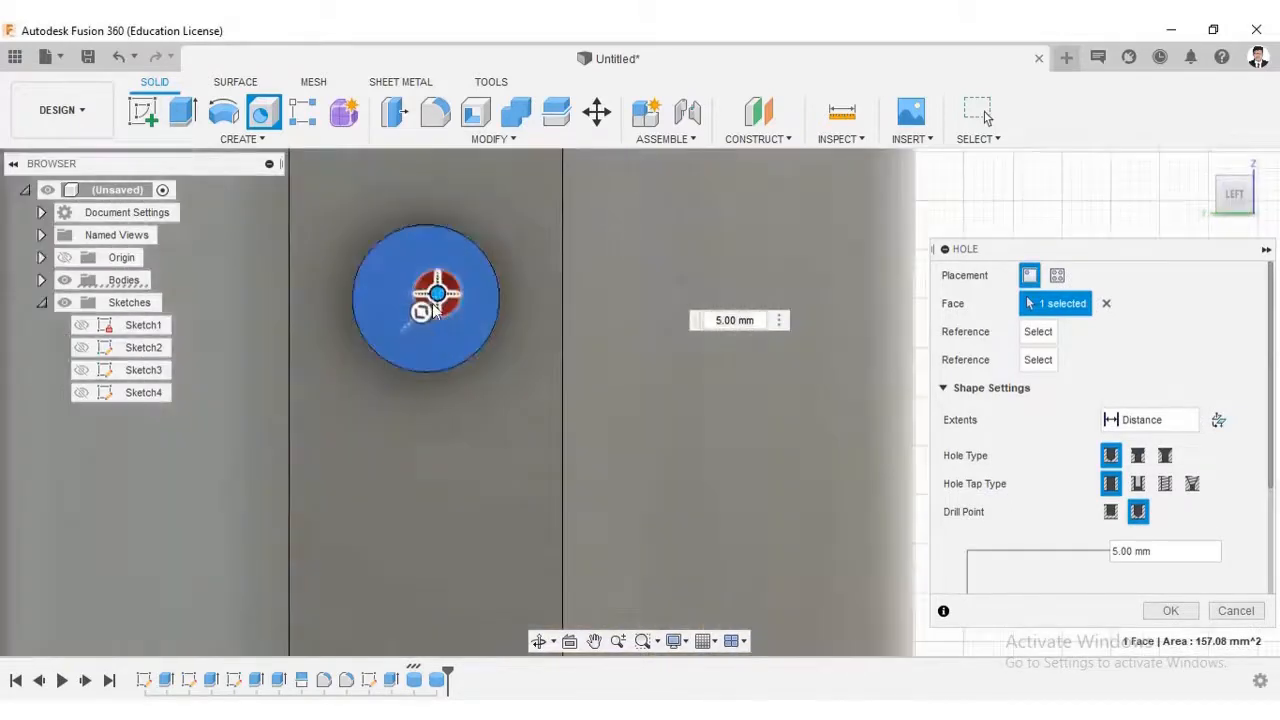
drag(433, 306, 390, 332)
shift+middle_drag(390, 330, 350, 330)
scroll(1089, 528, down, 3)
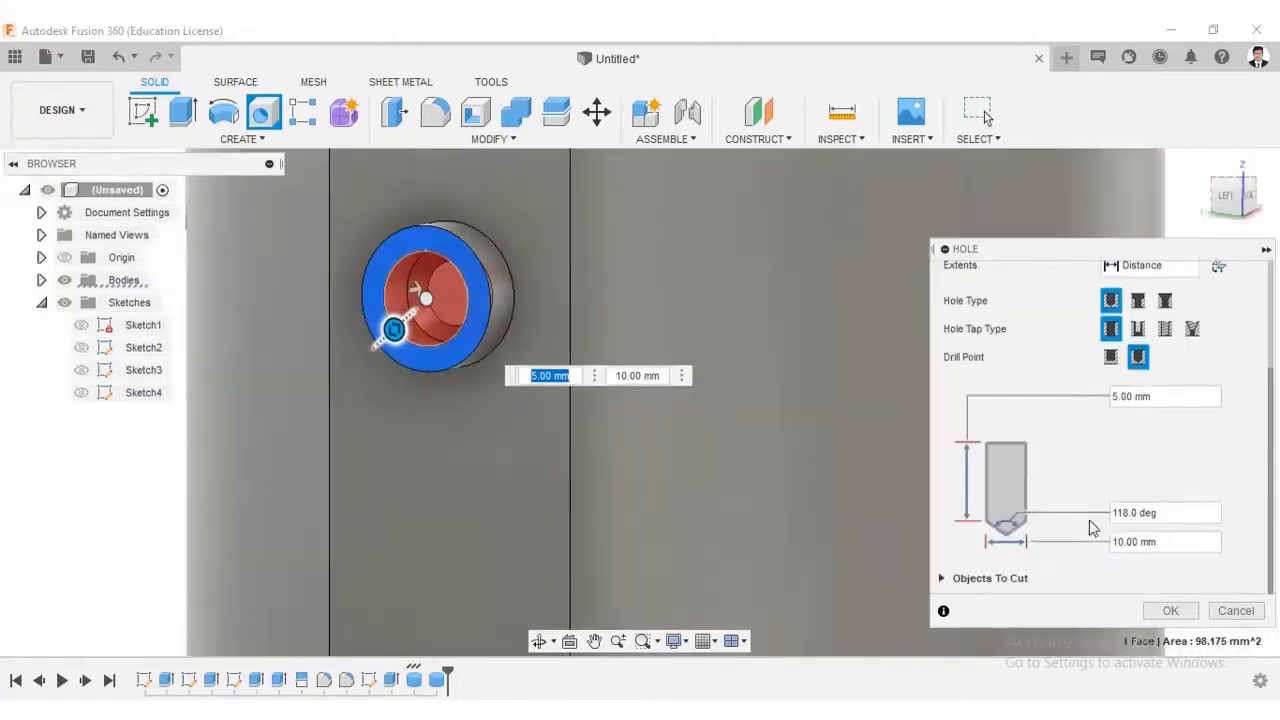
scroll(1115, 442, up, 2)
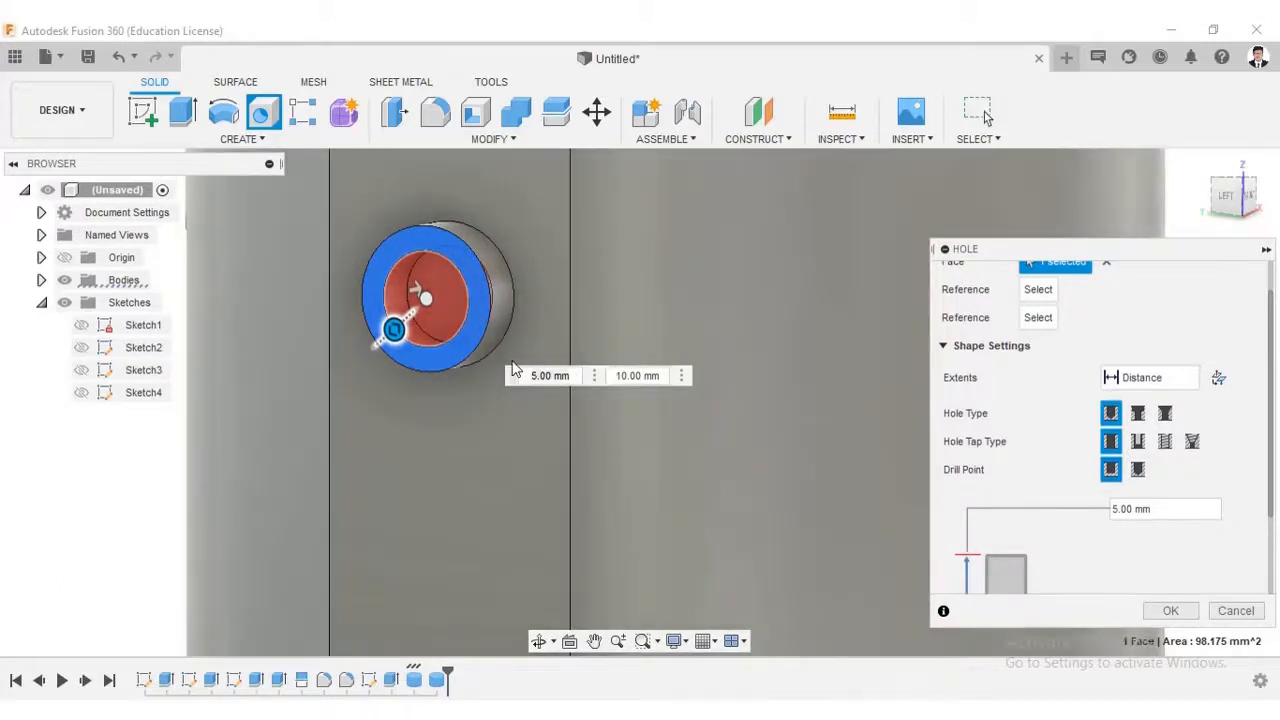
shift+middle_drag(658, 375, 589, 316)
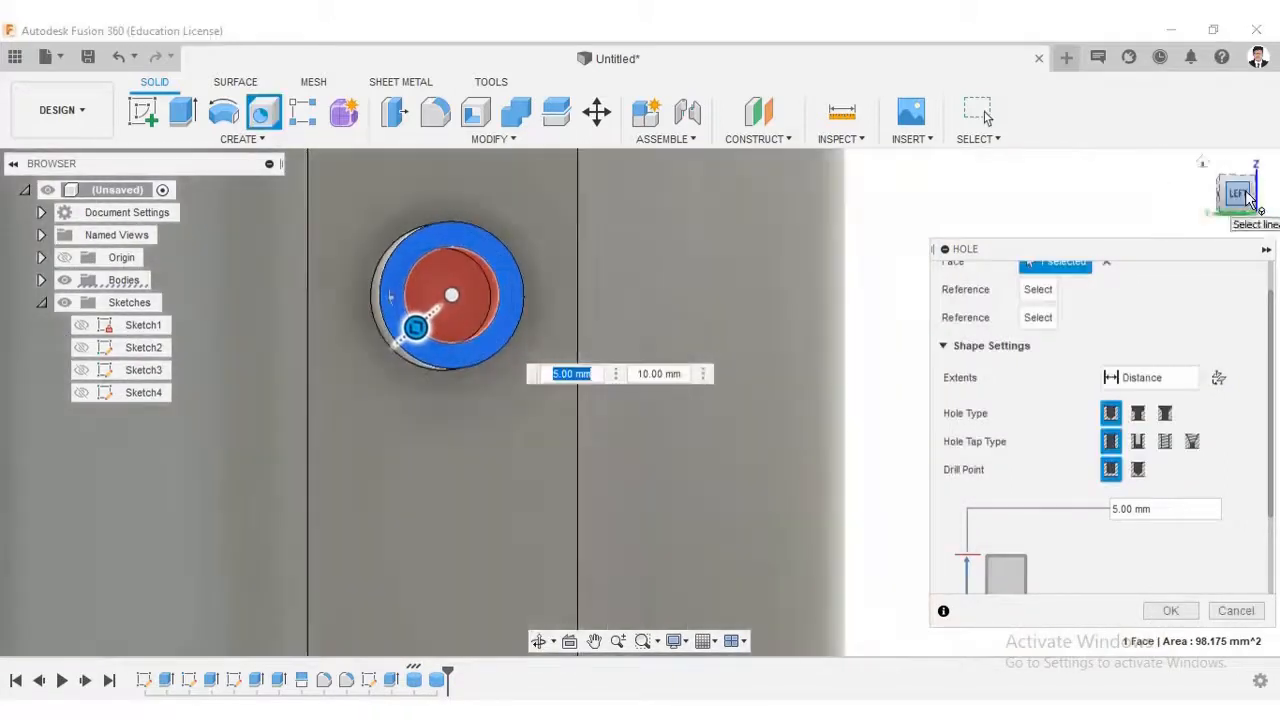
middle_drag(414, 330, 602, 287)
key(Return)
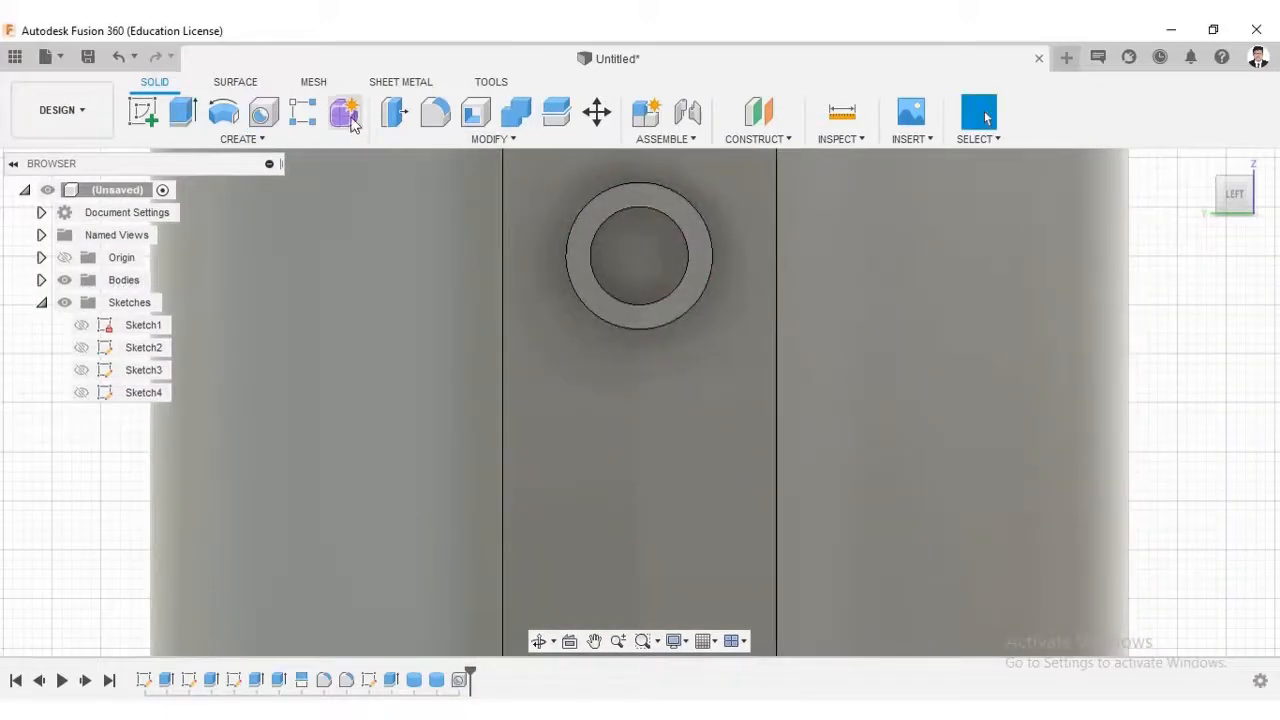
Step: Start a simple hole on the lower cylinder's face and place it at the face's centre
shift+middle_drag(665, 318, 751, 300)
click(1235, 194)
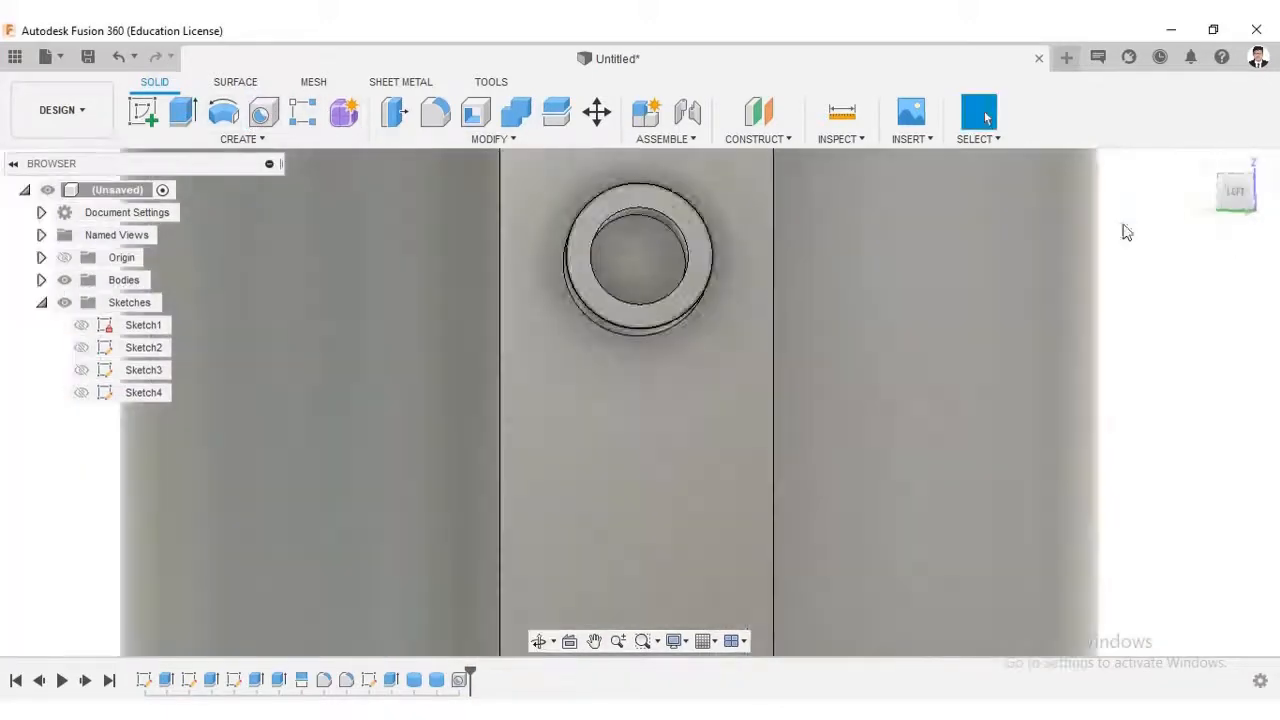
shift+middle_drag(870, 332, 928, 314)
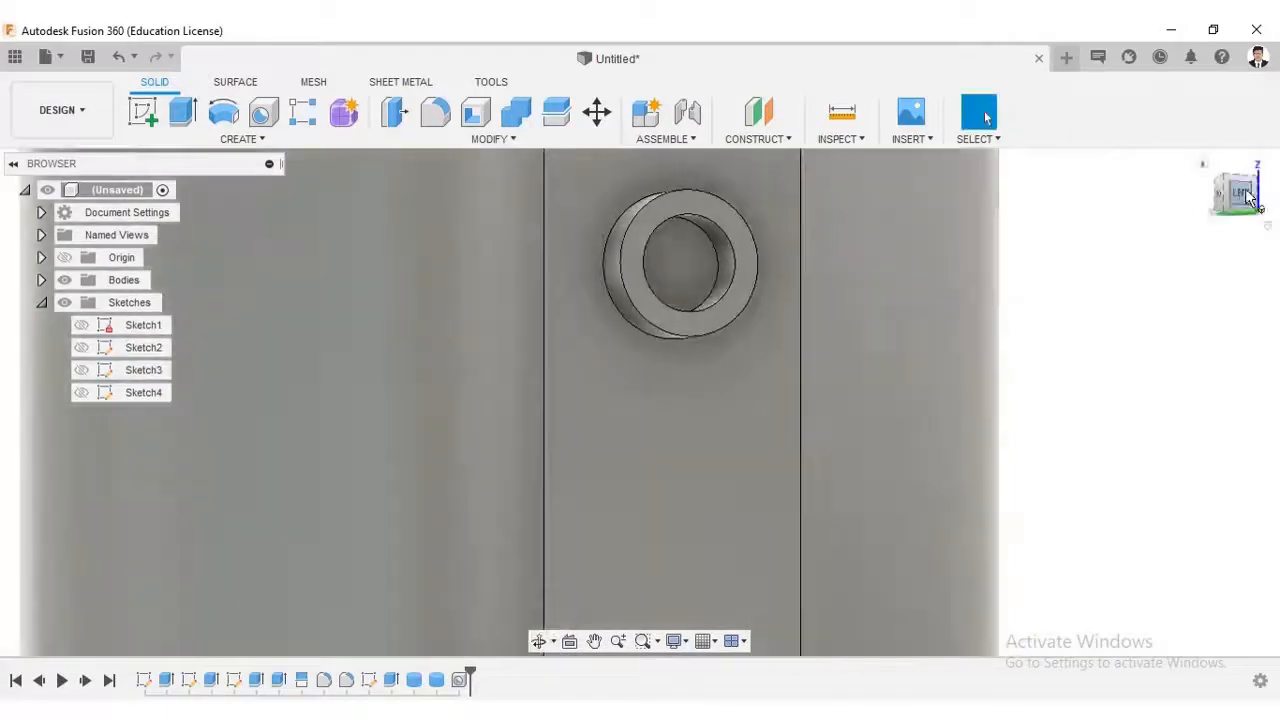
click(1240, 198)
middle_drag(852, 538, 574, 271)
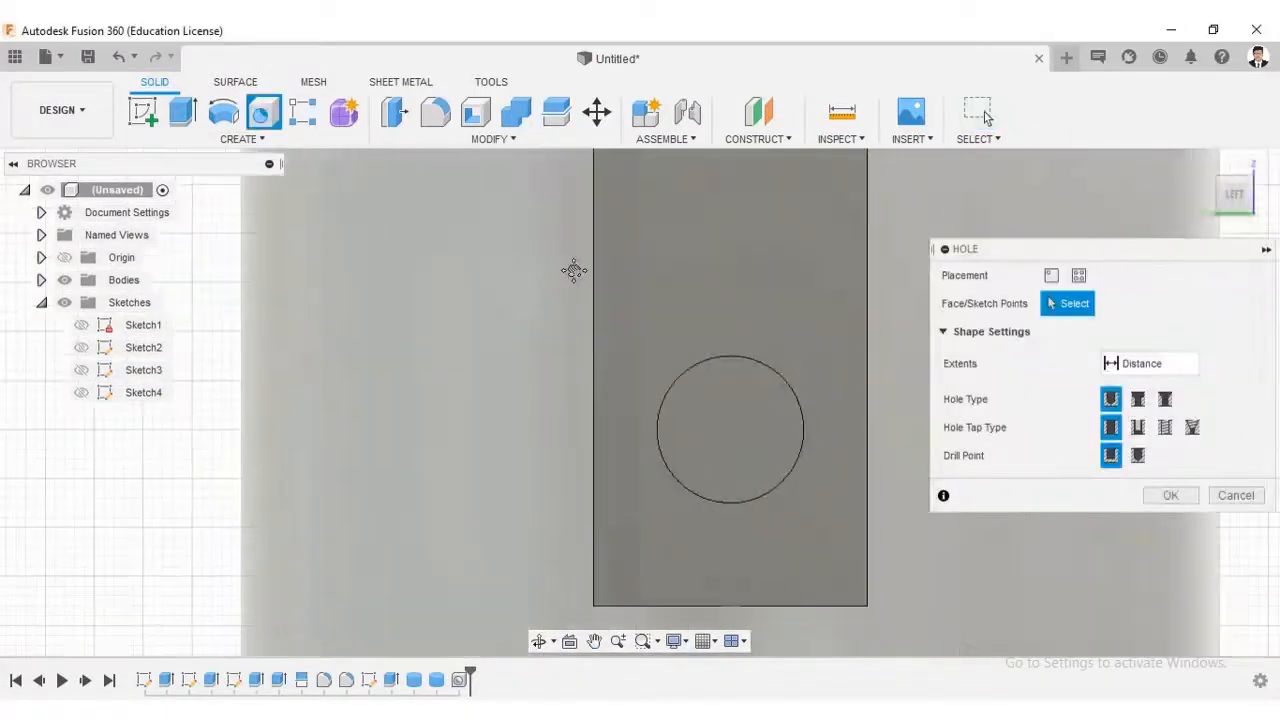
click(731, 411)
drag(731, 408, 731, 429)
click(706, 452)
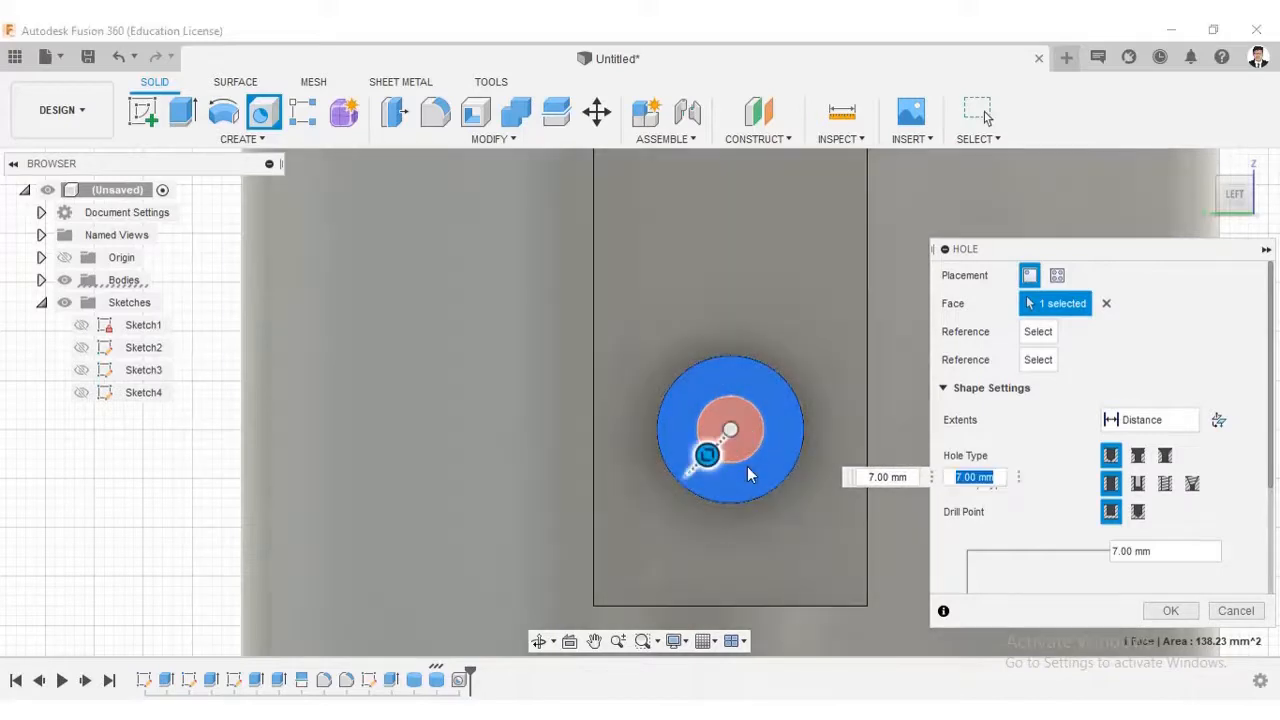
Step: Set the lower hole's diameter to 10 mm and depth to 5 mm with a flat drill point, and apply it
text(10)
key(Tab)
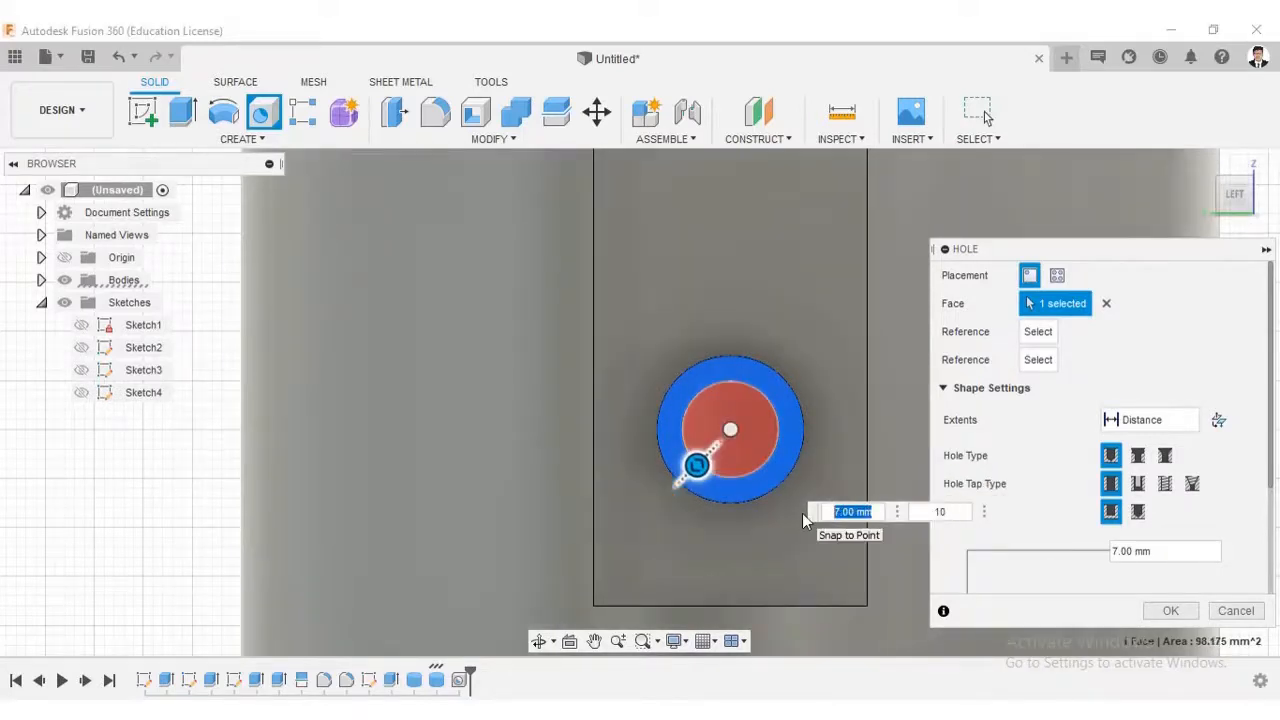
text(5)
click(1111, 512)
shift+middle_drag(871, 491, 750, 485)
shift+middle_drag(788, 424, 850, 482)
click(1164, 611)
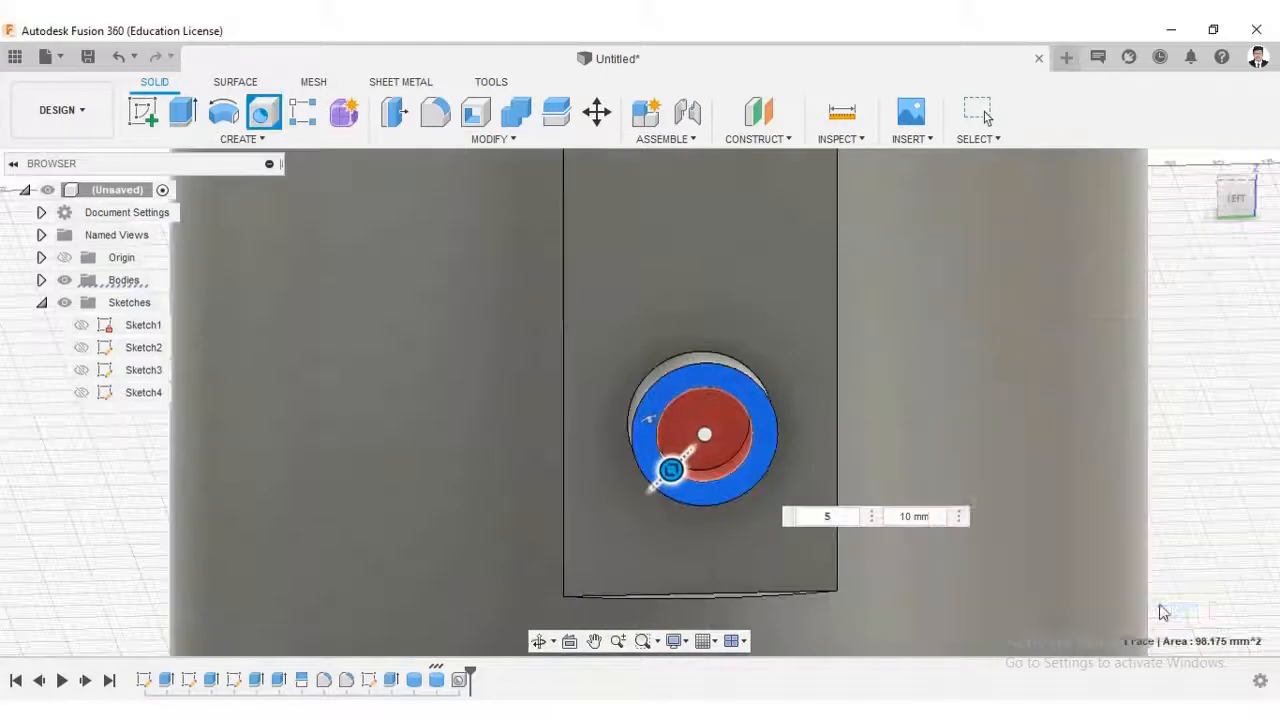
Step: Add a new-body cylinder, 15 mm in diameter and 5 mm high, level with the plate's lower edge, centred about 75 mm from the container's axis
scroll(810, 373, down, 3)
scroll(810, 373, down, 2)
click(1236, 199)
scroll(877, 373, down, 4)
shift+middle_drag(877, 373, 752, 537)
shift+middle_drag(828, 430, 886, 426)
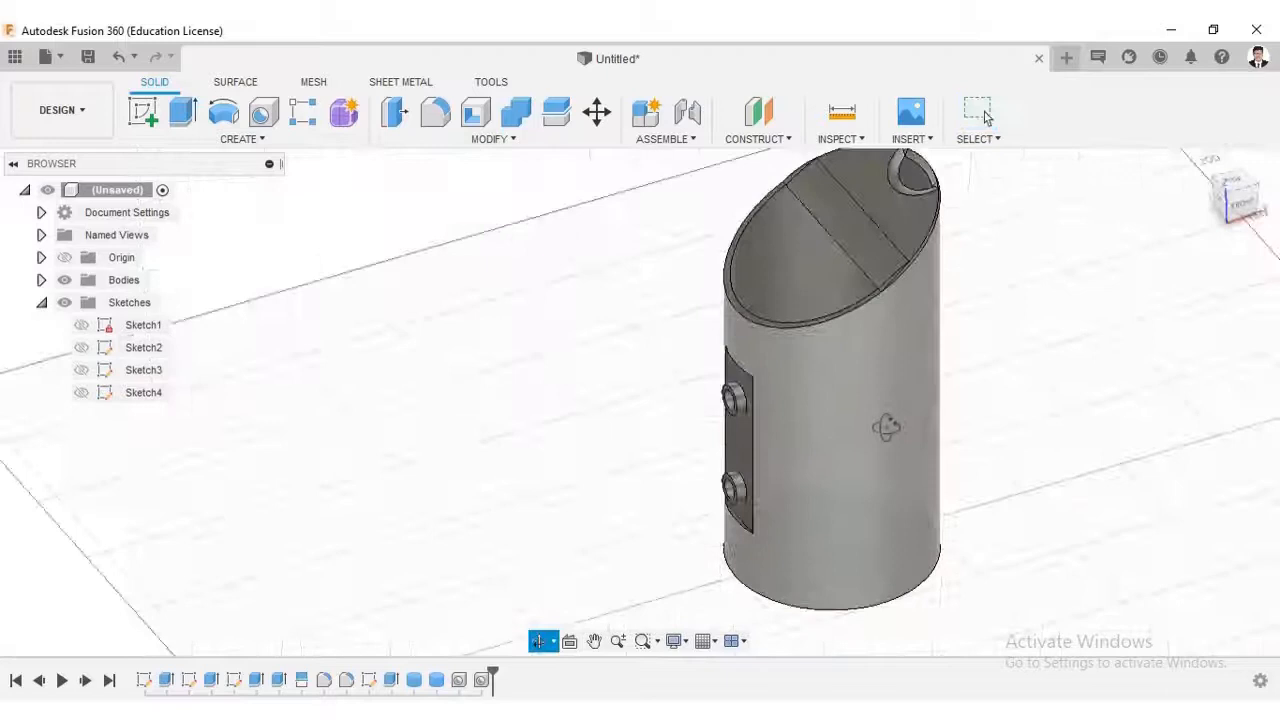
click(278, 143)
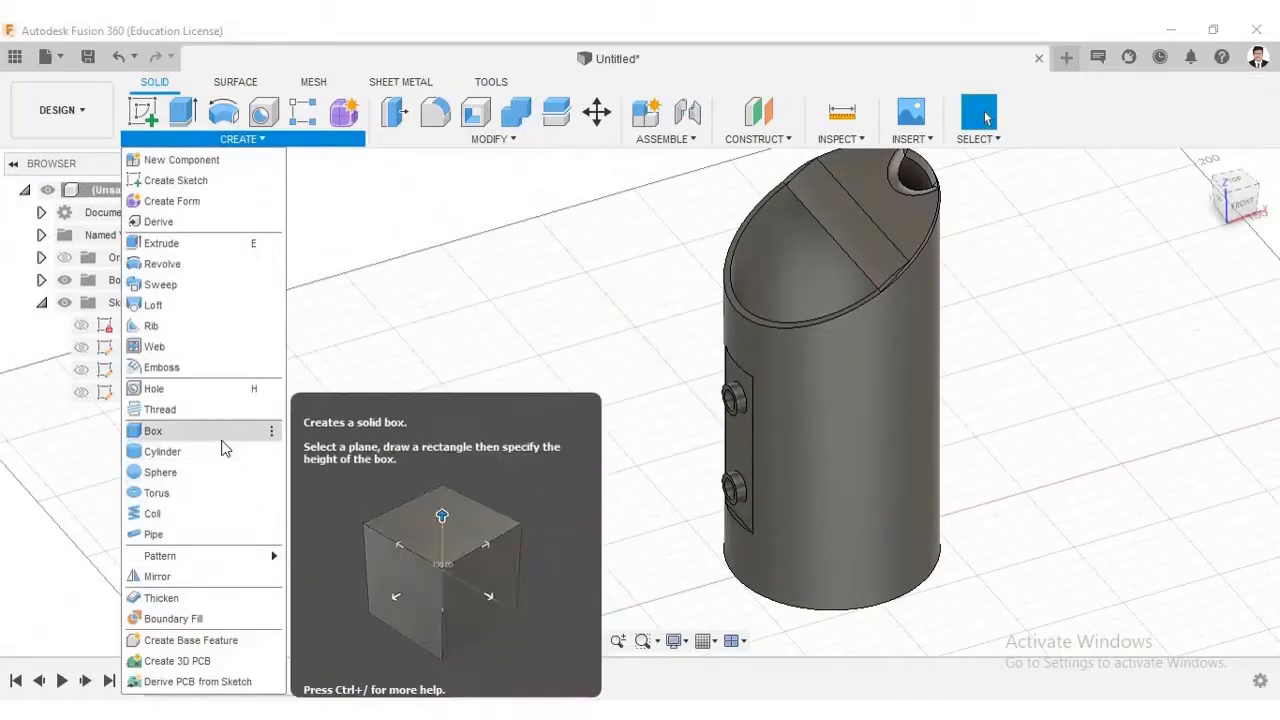
click(208, 455)
scroll(746, 529, up, 5)
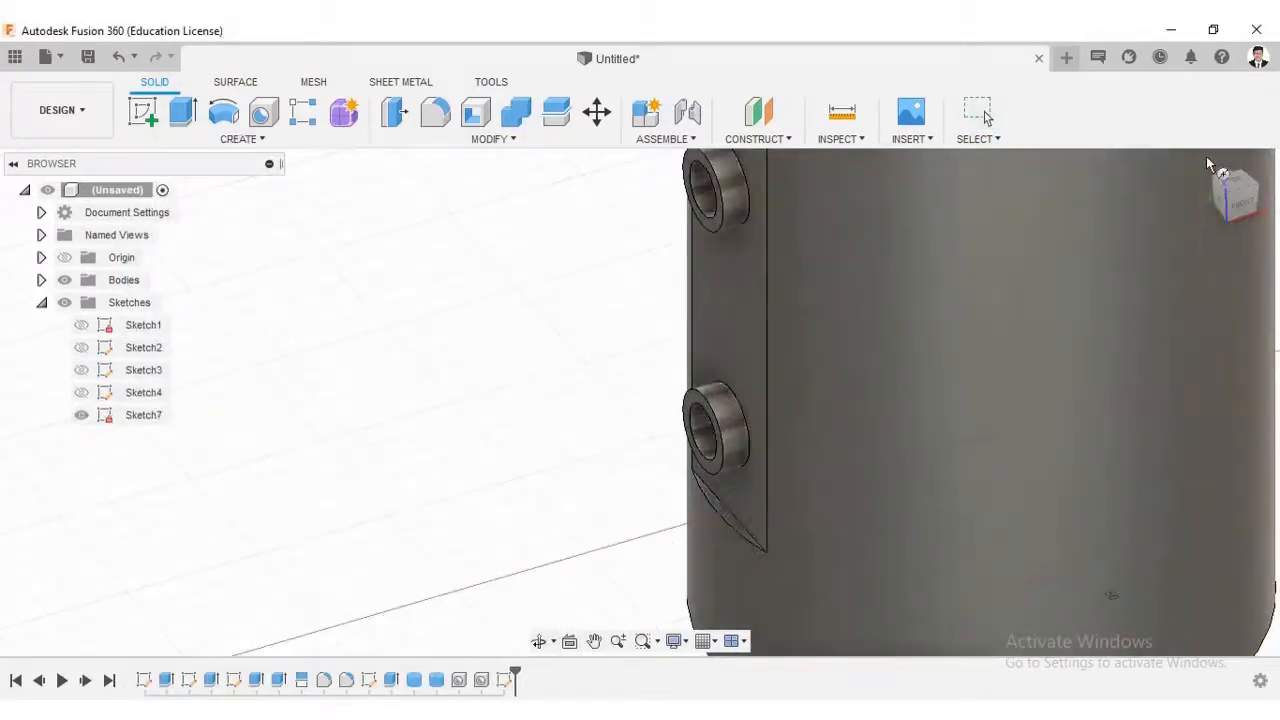
click(1238, 190)
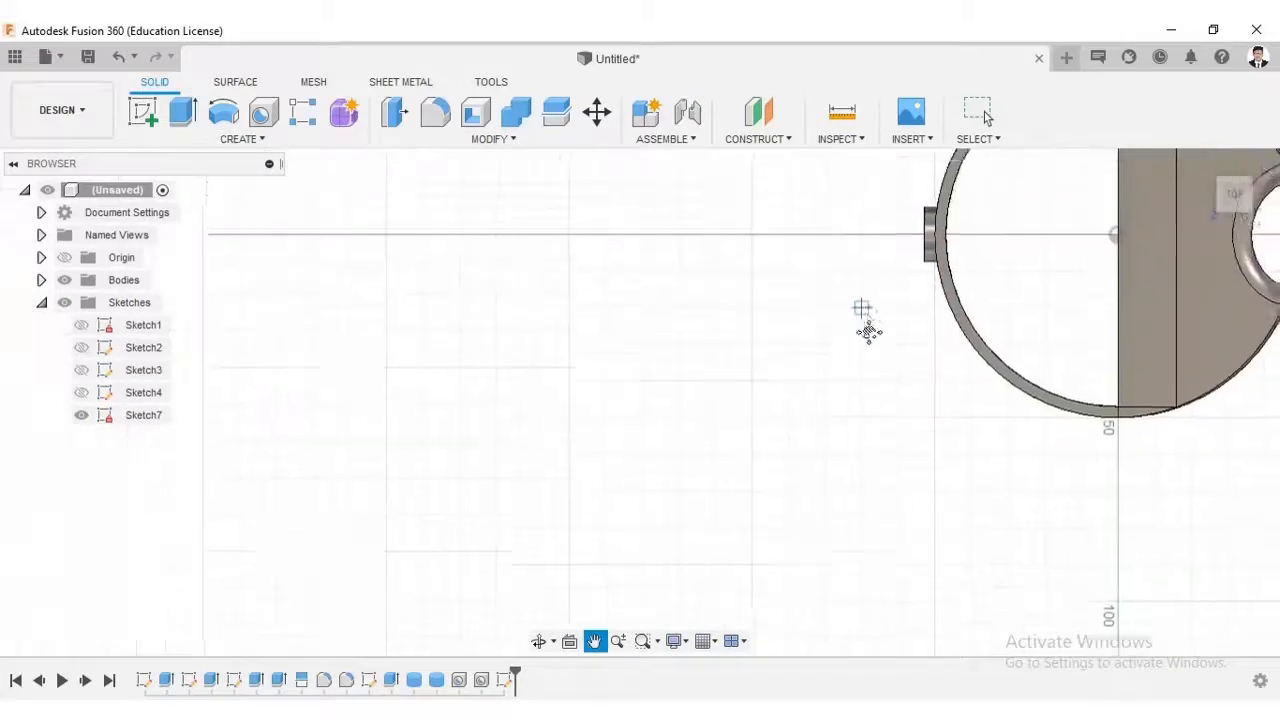
middle_drag(887, 296, 913, 353)
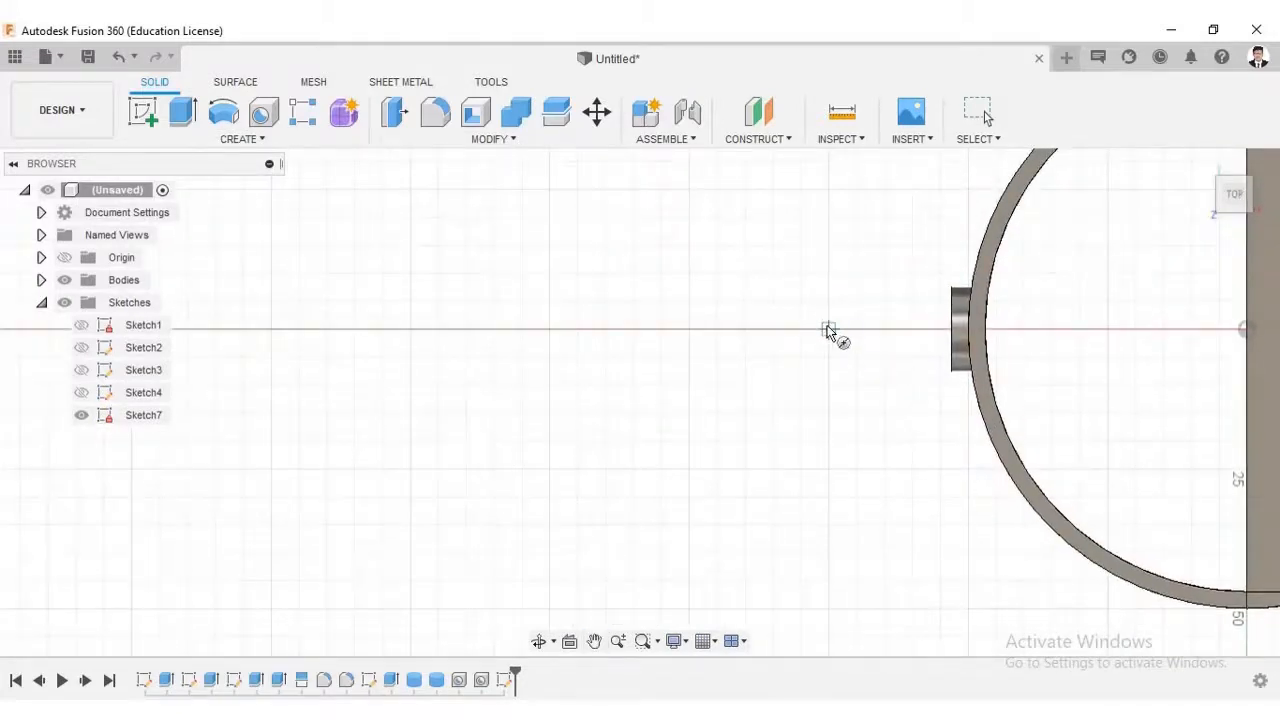
key(Return)
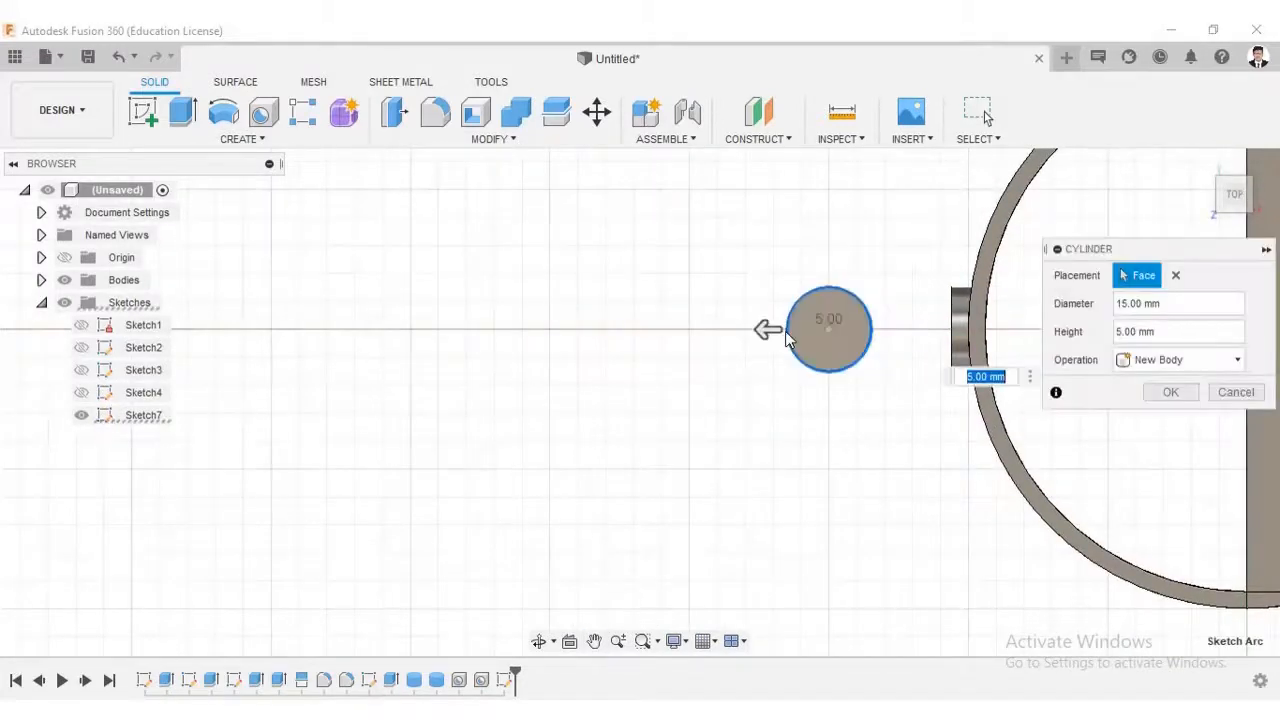
click(1170, 392)
Step: Add a matching new-body cylinder, 15 mm in diameter and 5 mm high, level with the plate's upper edge and aligned above the lower detached one
shift+middle_drag(991, 409, 478, 193)
click(263, 141)
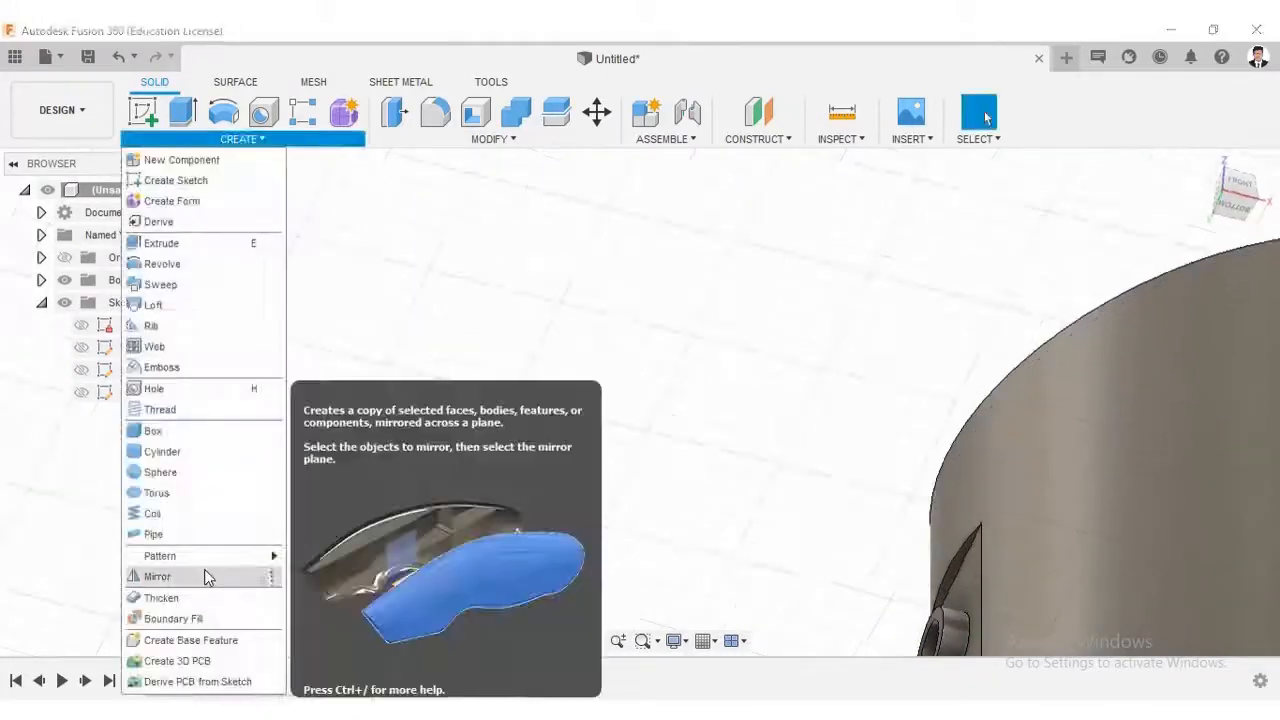
key(Escape)
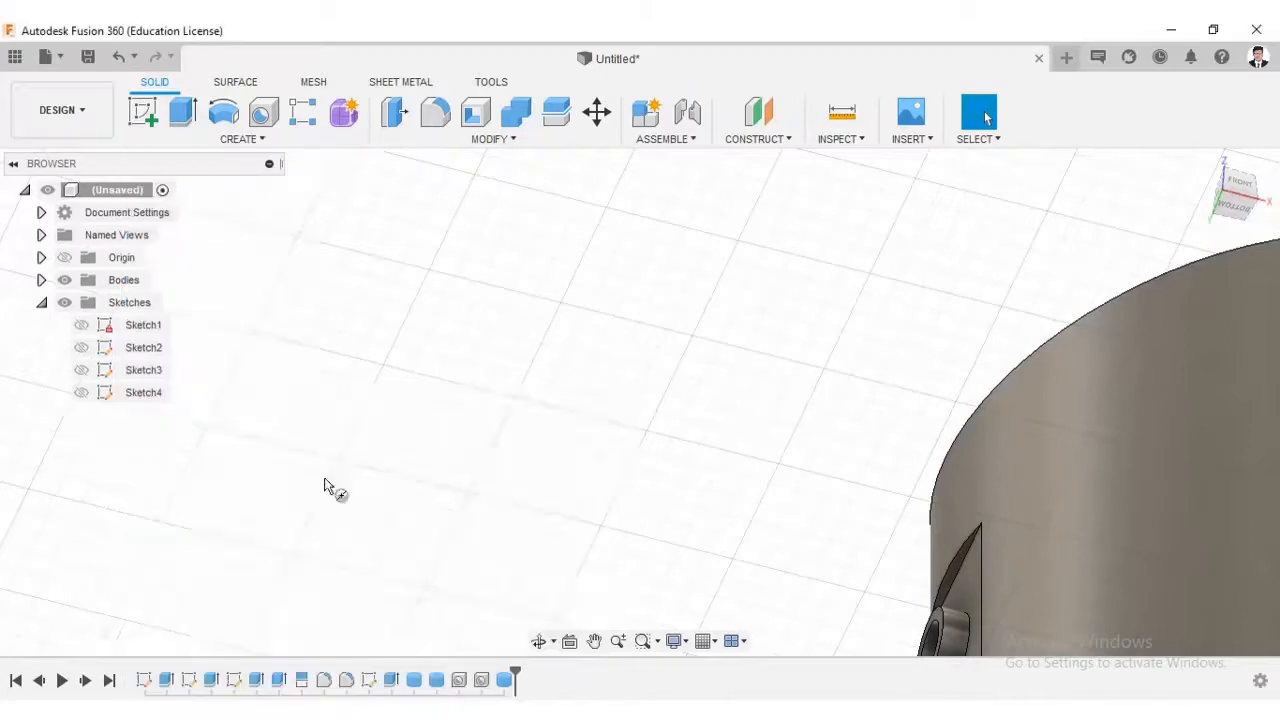
click(1237, 210)
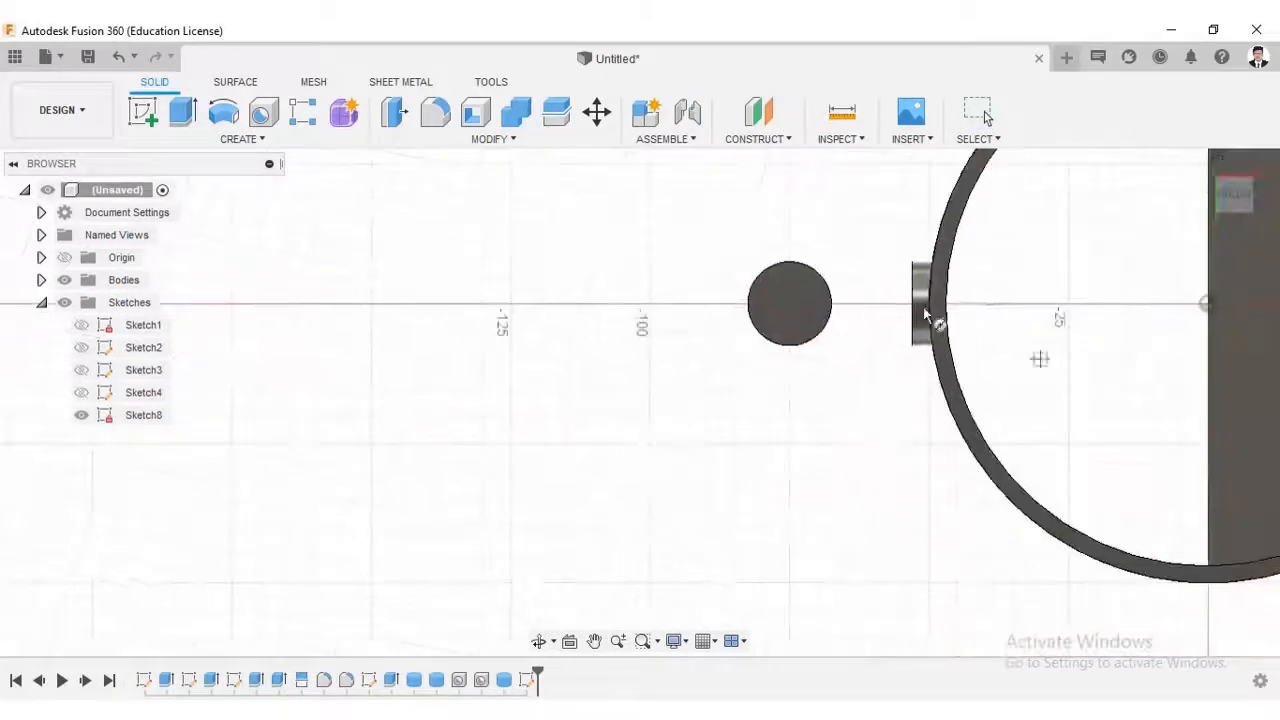
click(752, 308)
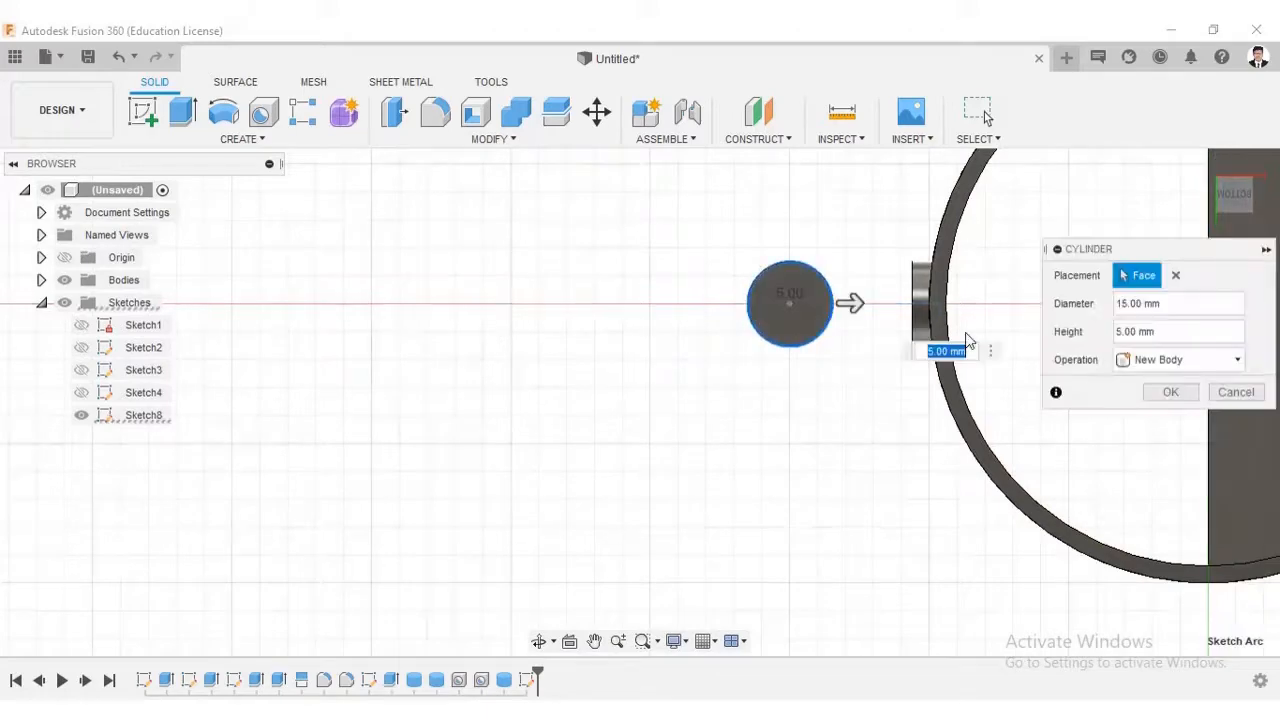
key(Escape)
Step: Start a simple flat-bottomed hole on the top face of the upper detached cylinder and place it at the face's centre
shift+middle_drag(922, 337, 906, 423)
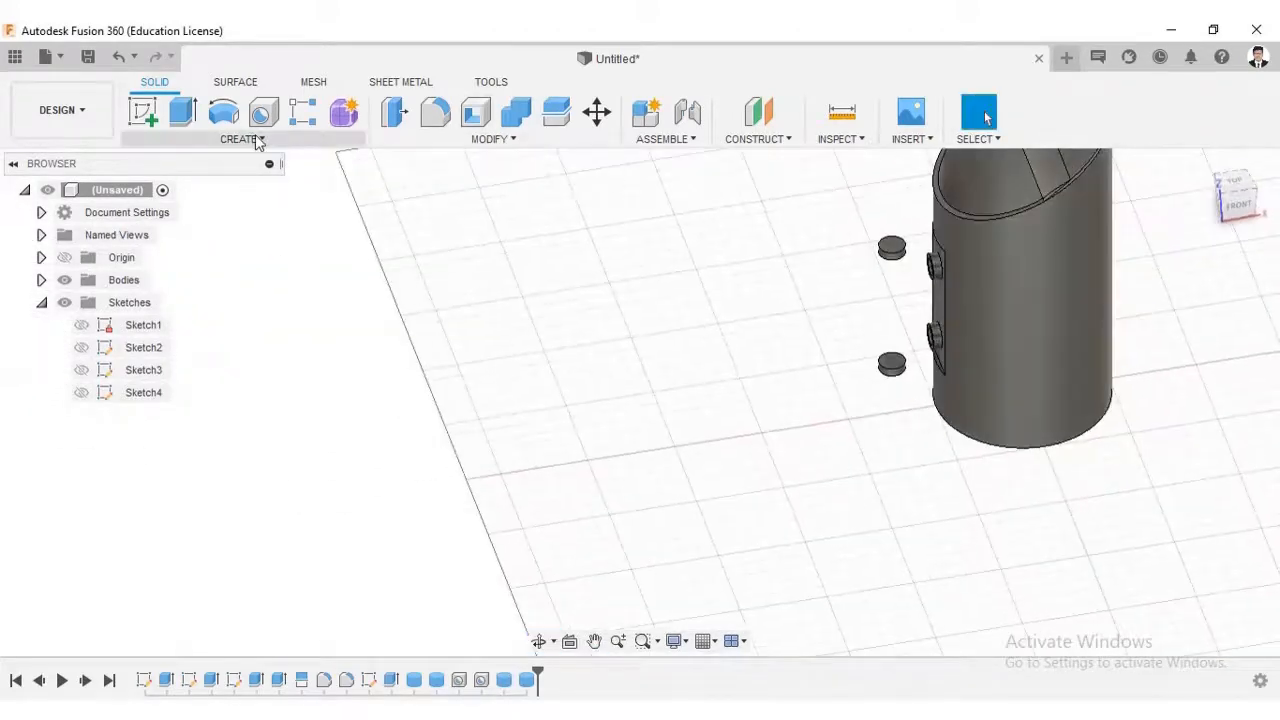
click(262, 115)
scroll(900, 250, up, 3)
click(894, 251)
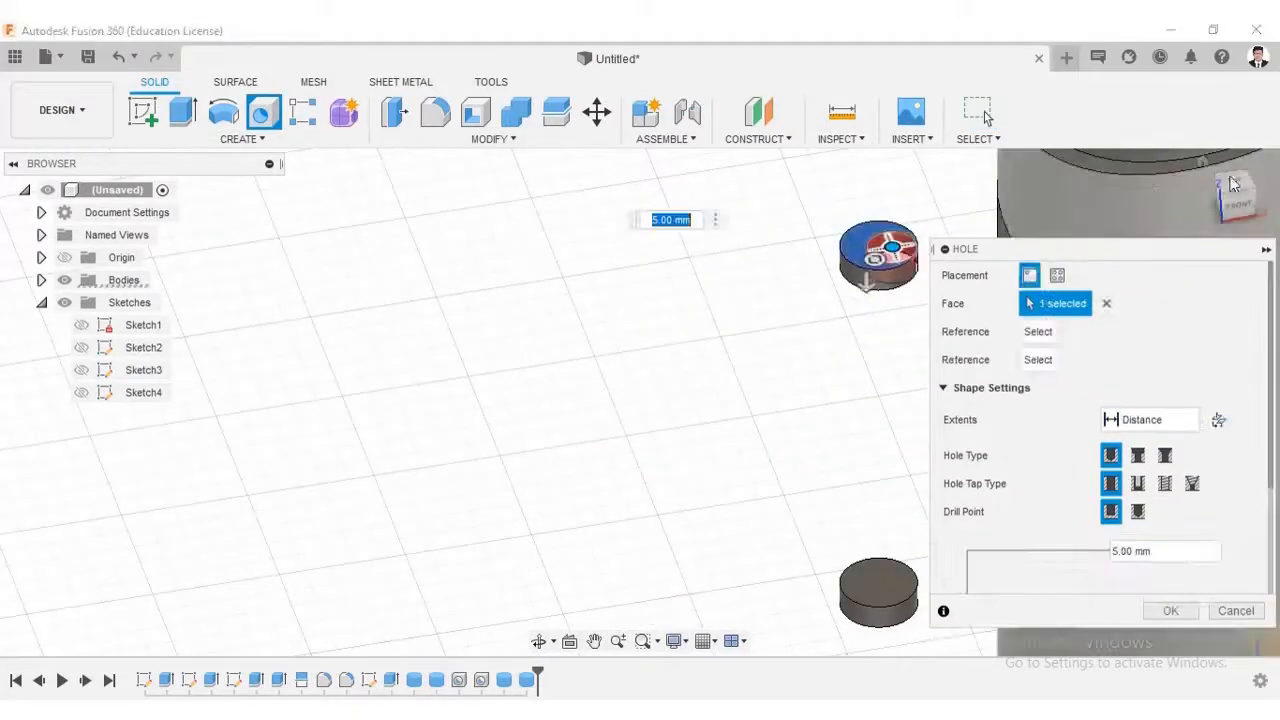
click(1237, 190)
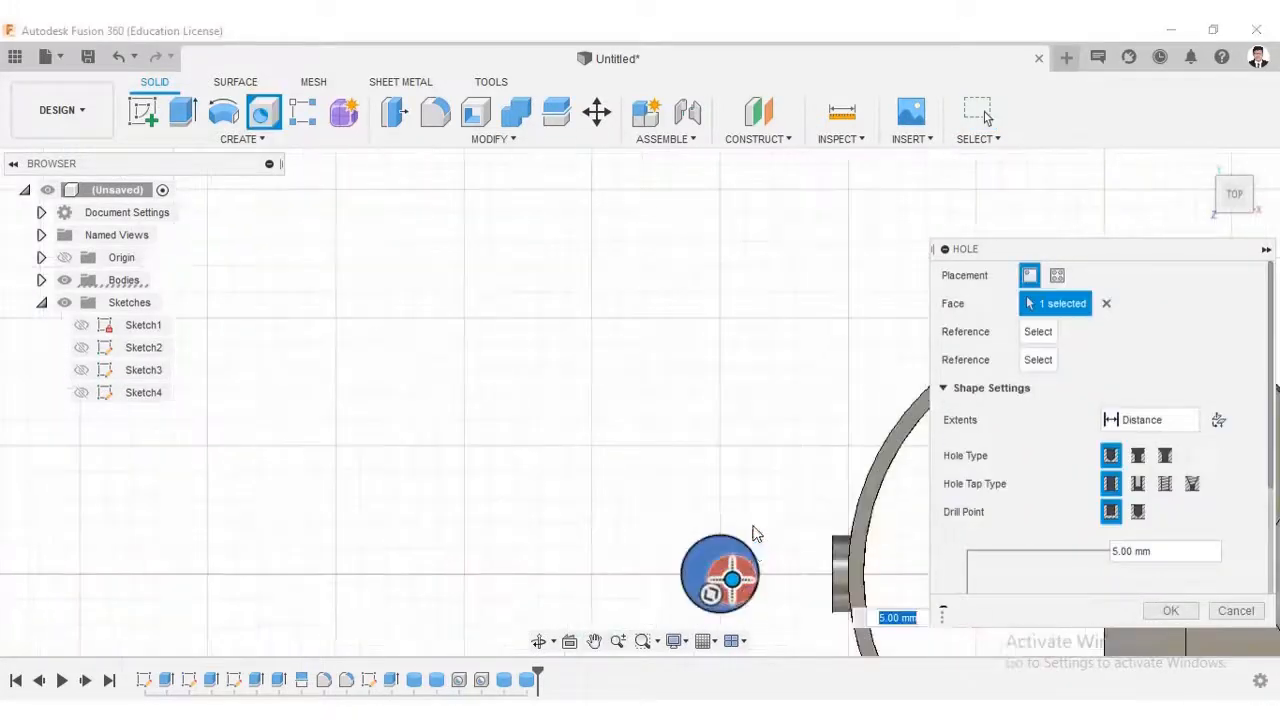
scroll(789, 400, up, 3)
scroll(786, 372, up, 3)
drag(777, 362, 757, 352)
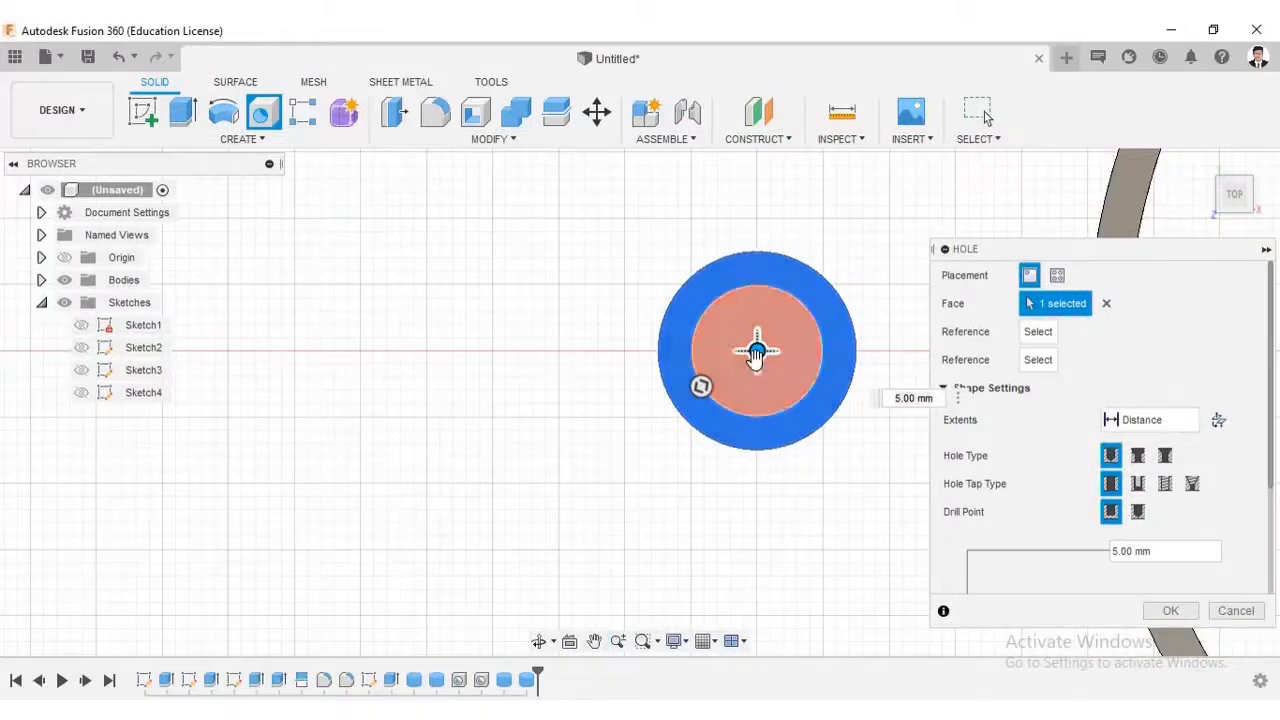
Step: Extend the 10 mm diameter hole down through both detached cylinders and apply it
scroll(770, 490, down, 3)
click(1237, 225)
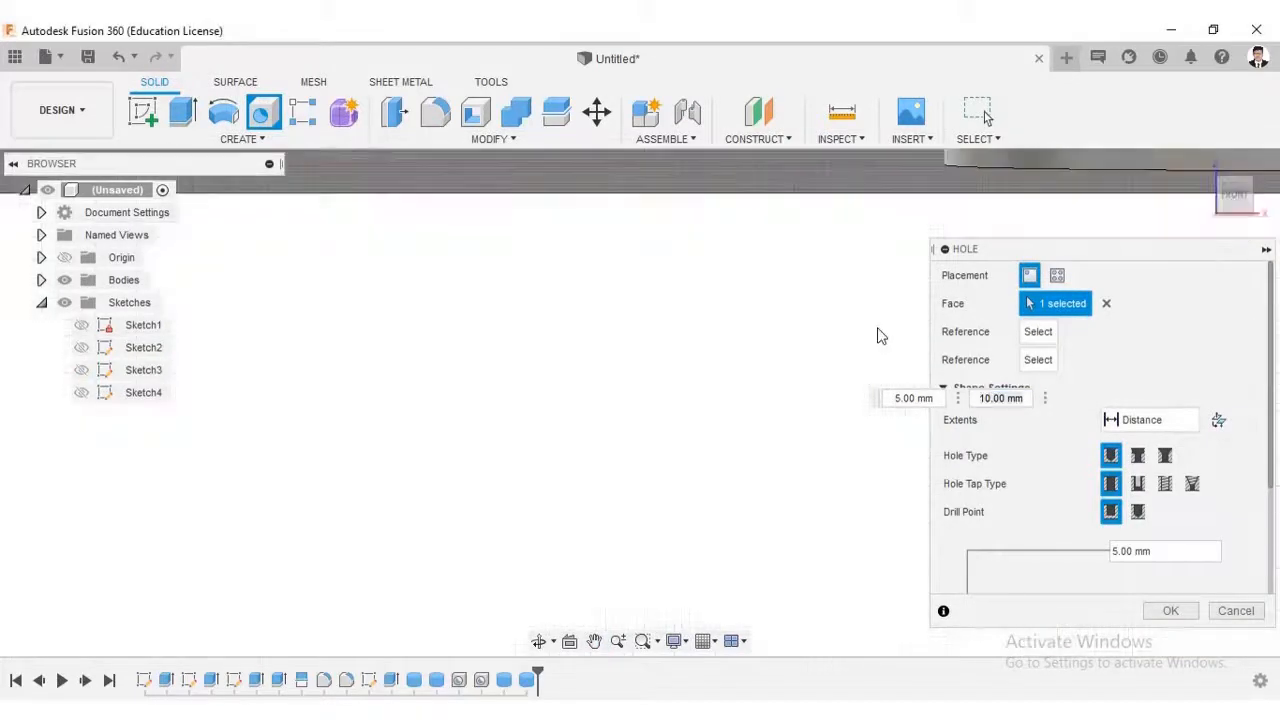
drag(796, 187, 797, 448)
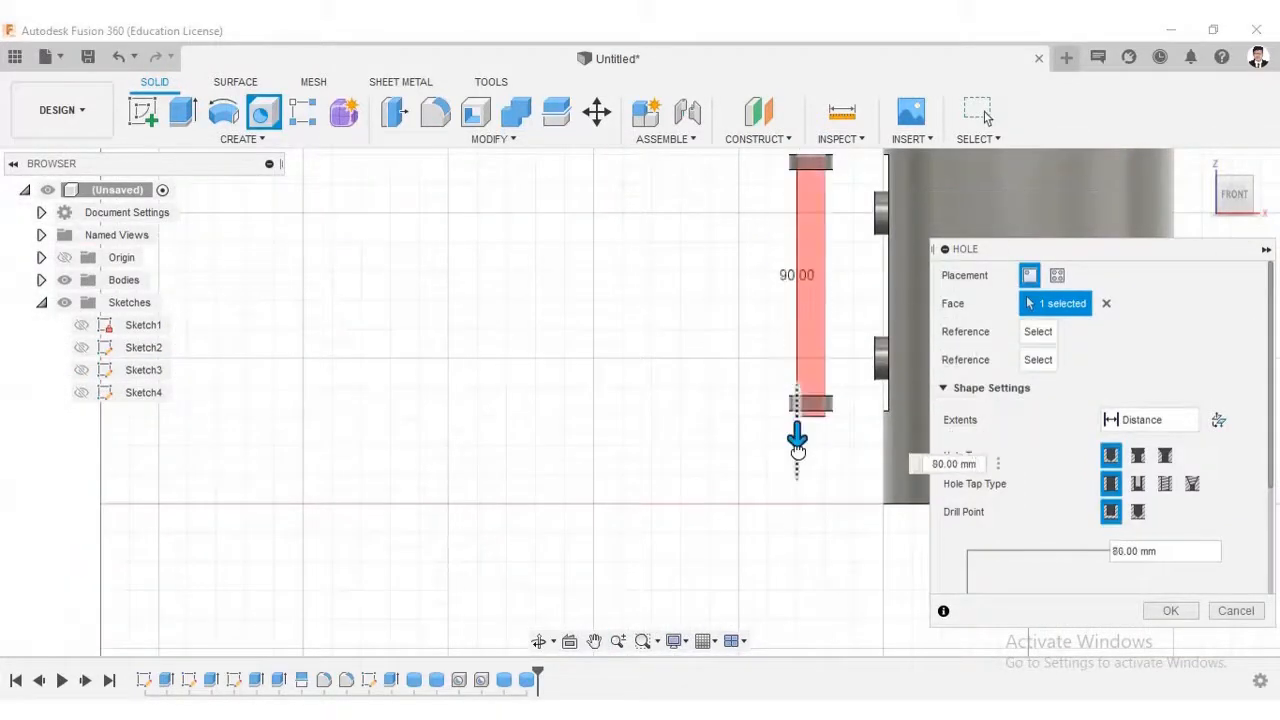
click(1170, 611)
Step: Copy the lower detached ring and move the copy straight up between the two detached rings
shift+middle_drag(954, 494, 907, 430)
click(1245, 218)
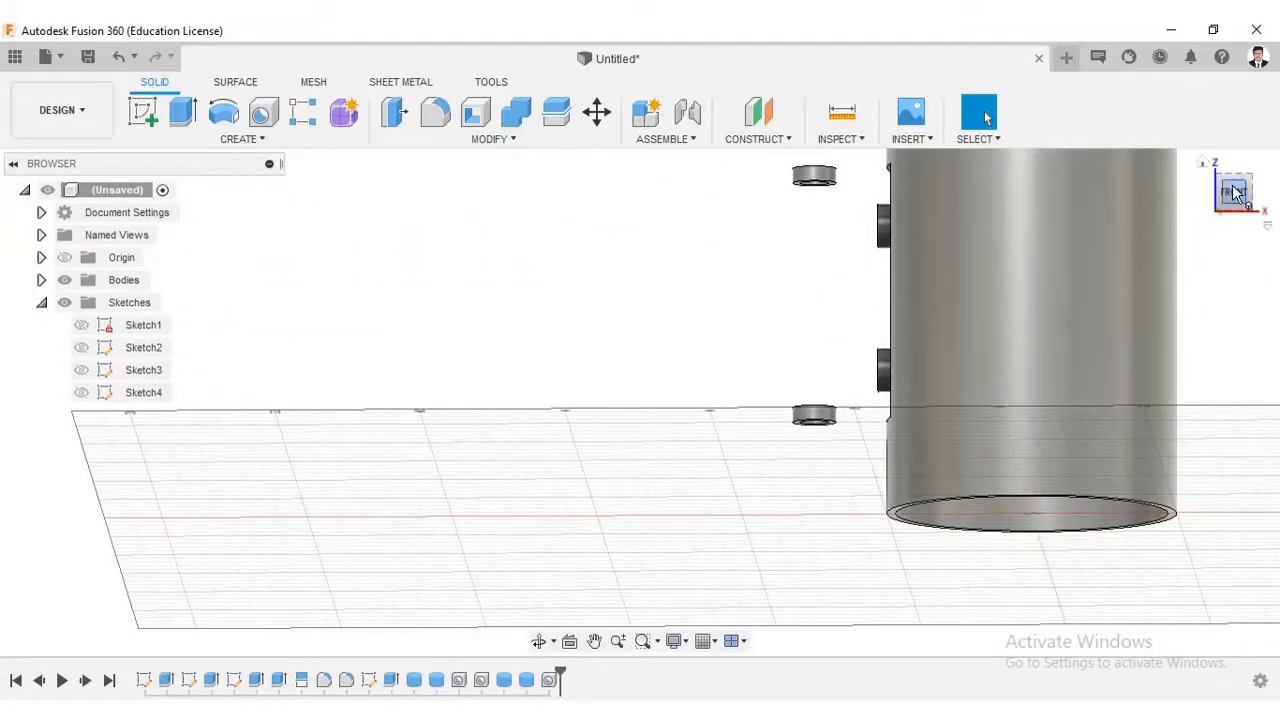
click(597, 112)
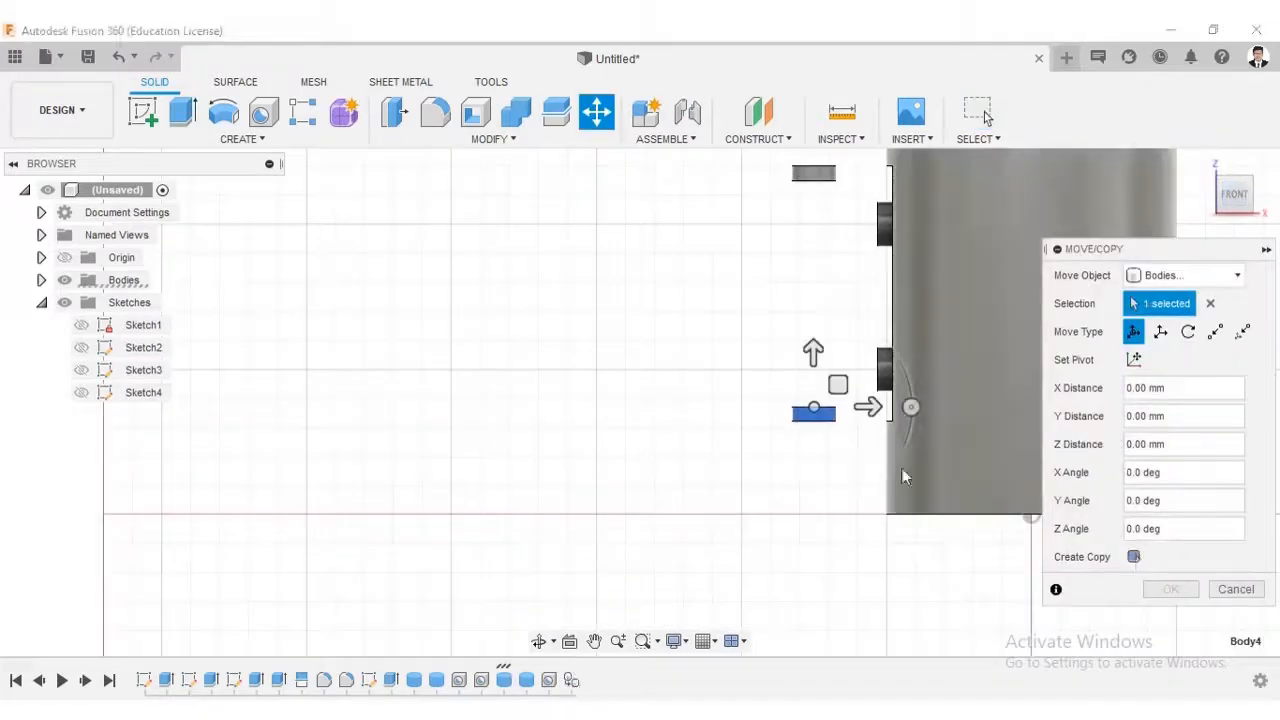
drag(814, 349, 801, 246)
scroll(826, 335, up, 2)
key(Return)
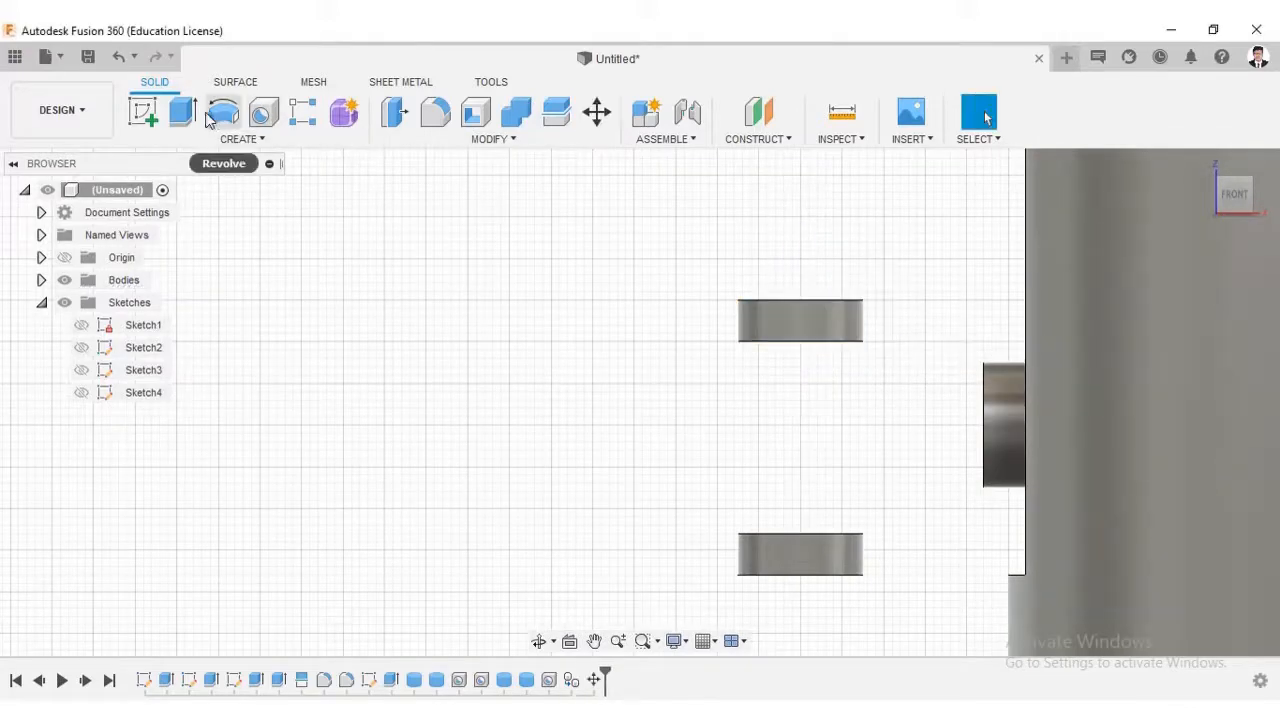
Step: Extrude the copied ring's upper face upward by 25 mm and join it to form a longer middle tube
click(182, 110)
shift+middle_drag(894, 243, 842, 338)
click(858, 283)
drag(842, 338, 847, 268)
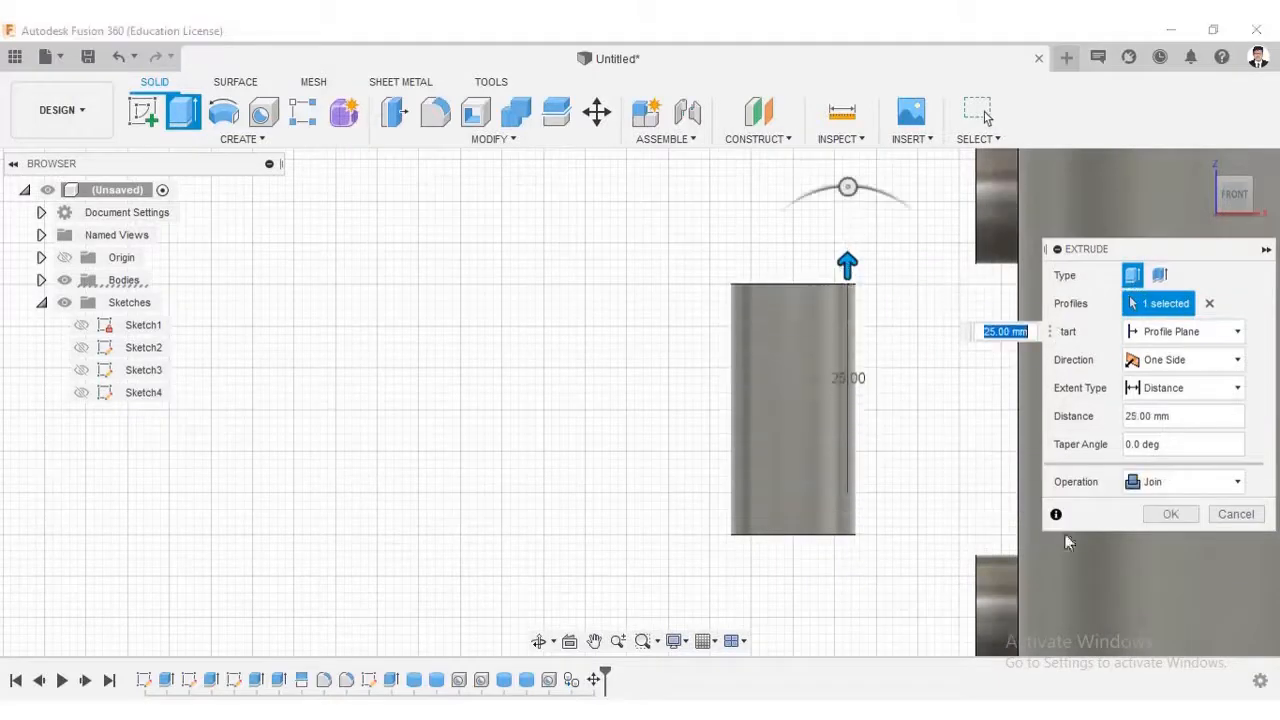
click(1195, 521)
Step: Switch to the Generative Design workspace and create a Structural Component study
scroll(847, 355, down, 5)
shift+middle_drag(849, 363, 894, 369)
click(1202, 163)
shift+middle_drag(1114, 260, 985, 117)
click(57, 110)
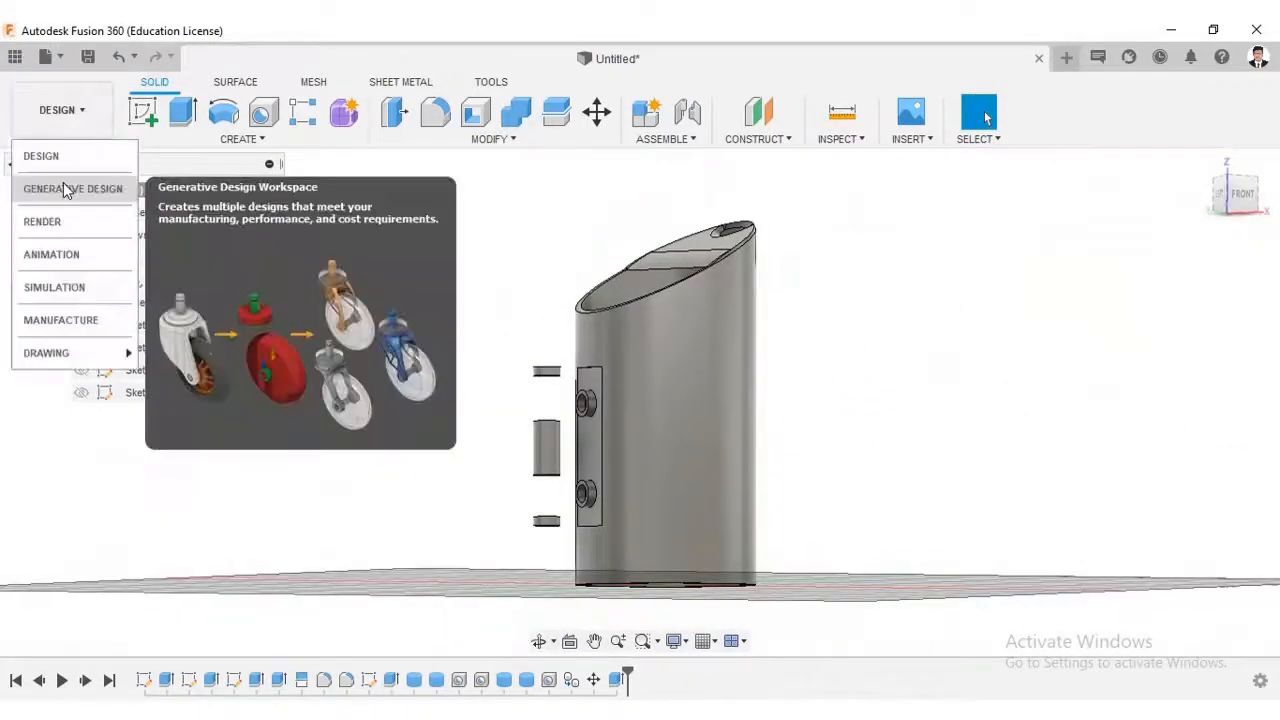
click(60, 186)
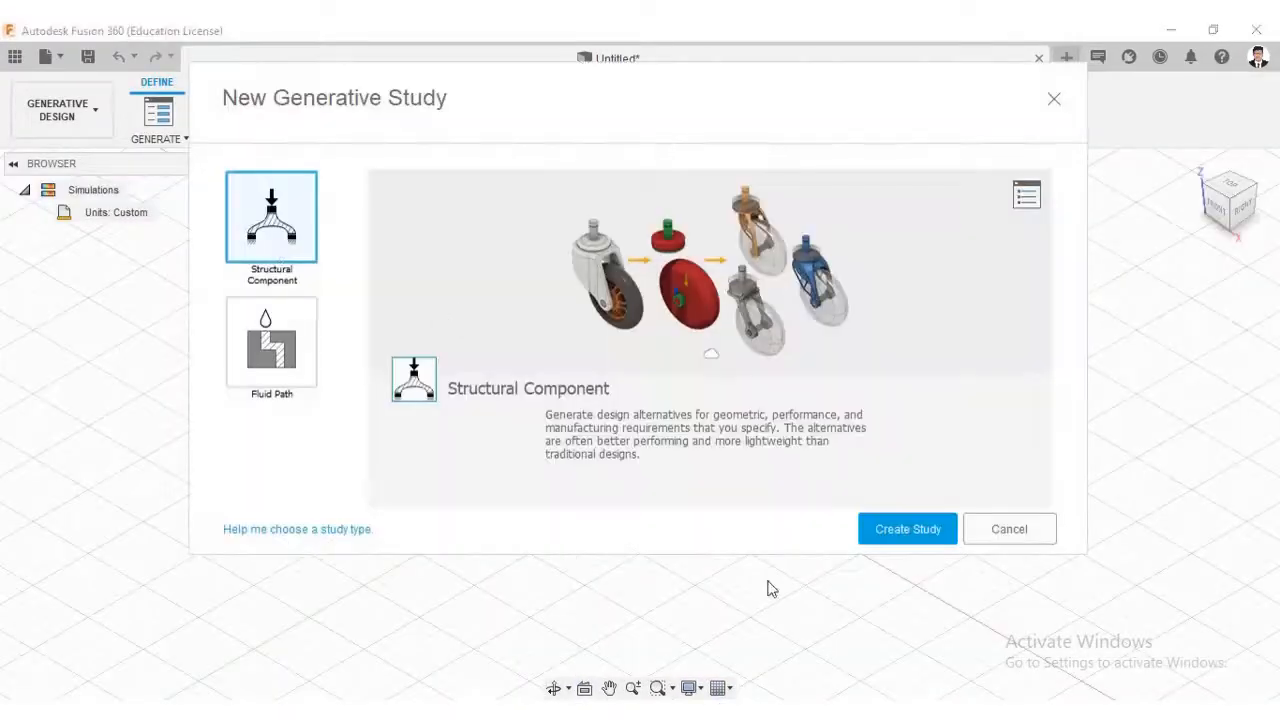
click(907, 528)
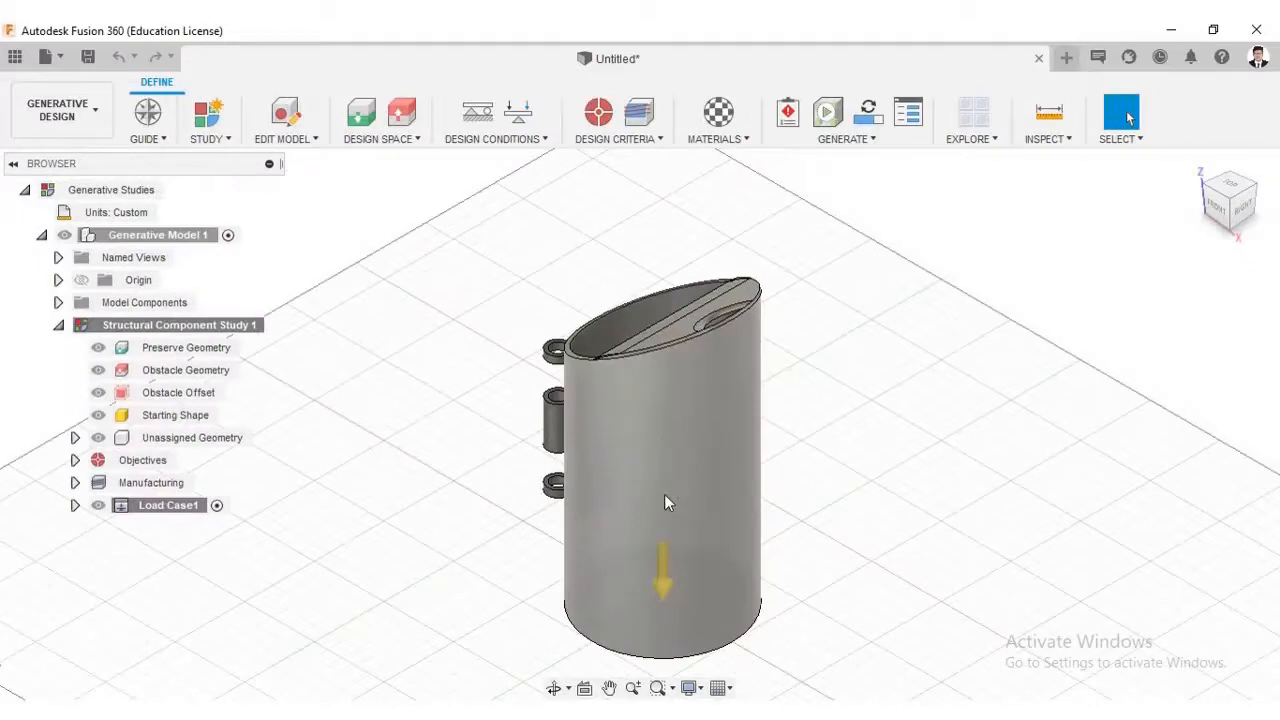
shift+drag(664, 494, 688, 494)
shift+middle_drag(688, 494, 874, 443)
click(1237, 212)
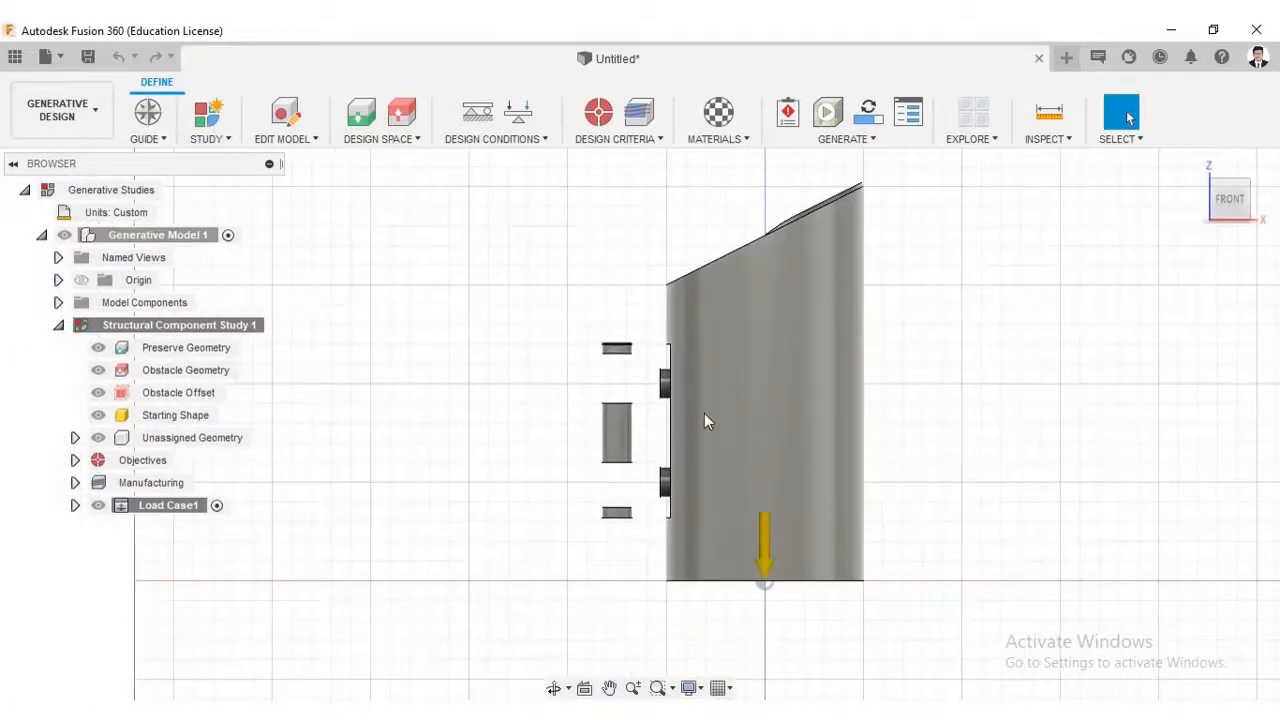
click(402, 114)
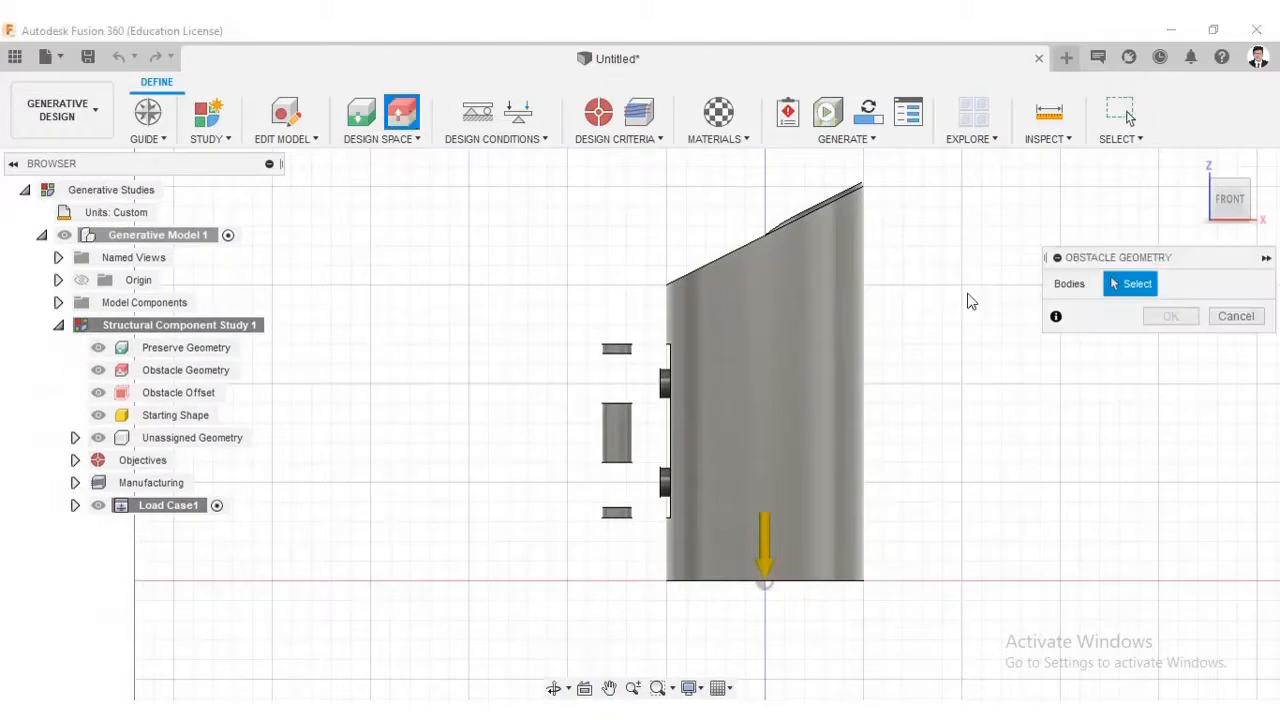
click(1248, 317)
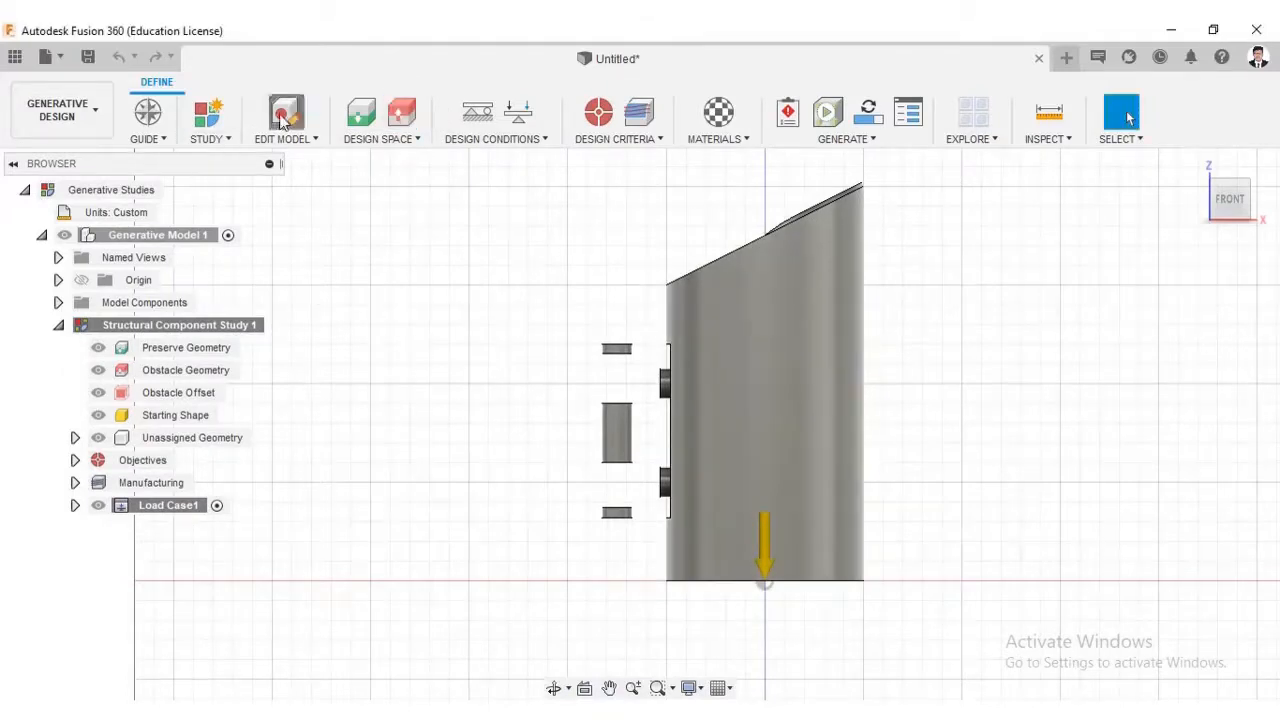
Step: Open the generative model for editing and start a new sketch on the front plane
click(286, 115)
click(200, 139)
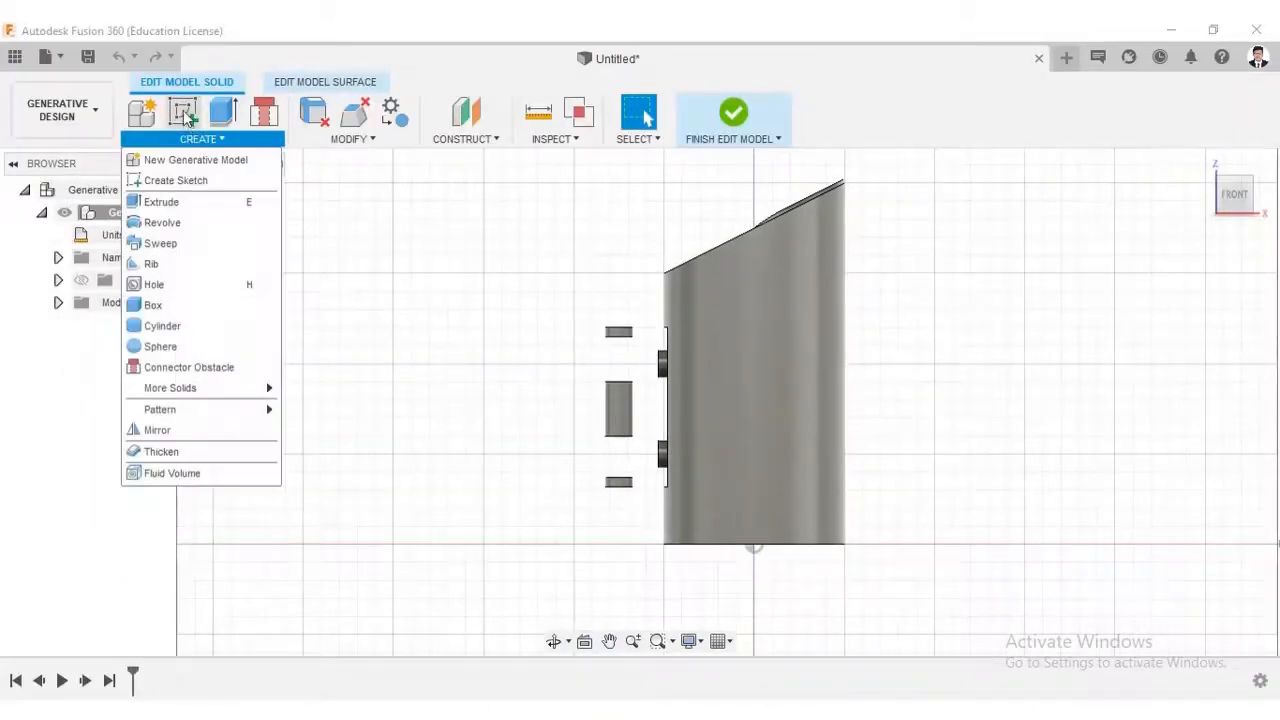
click(200, 177)
click(569, 409)
scroll(566, 335, up, 4)
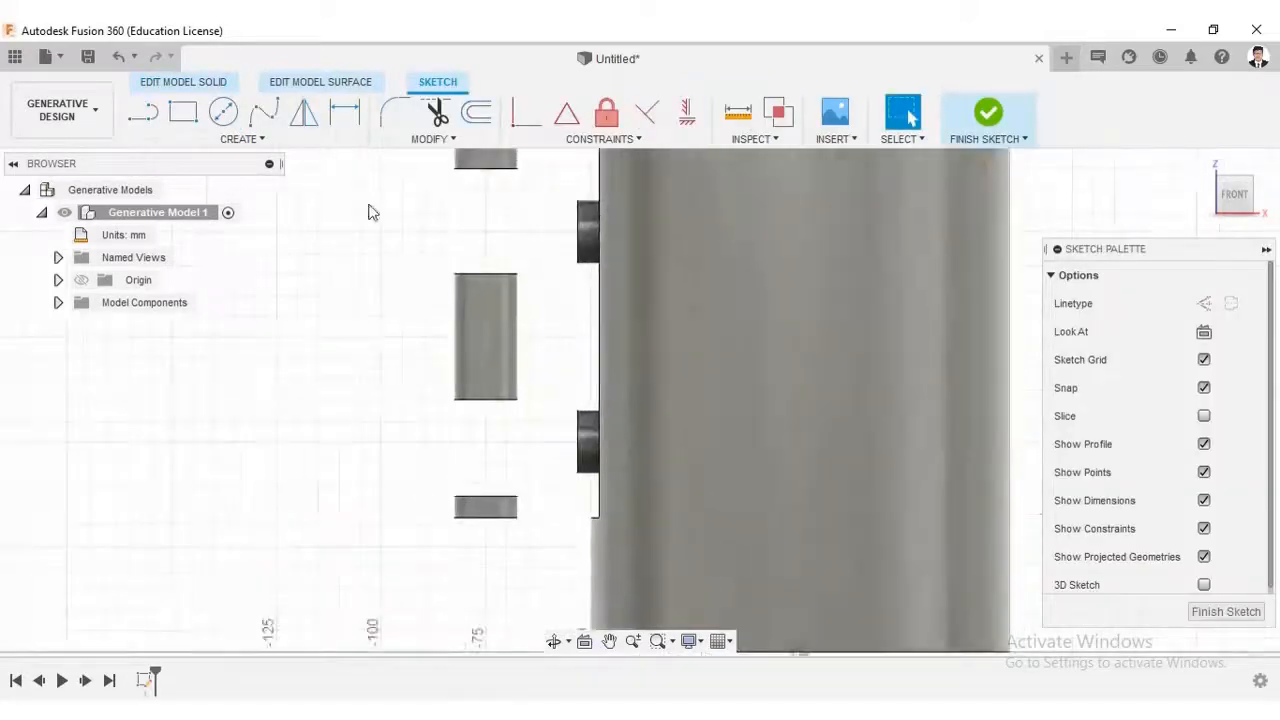
Step: Sketch a rectangle about 17 mm wide between the middle tube and the mounting plate, matching the tube's height
key(r)
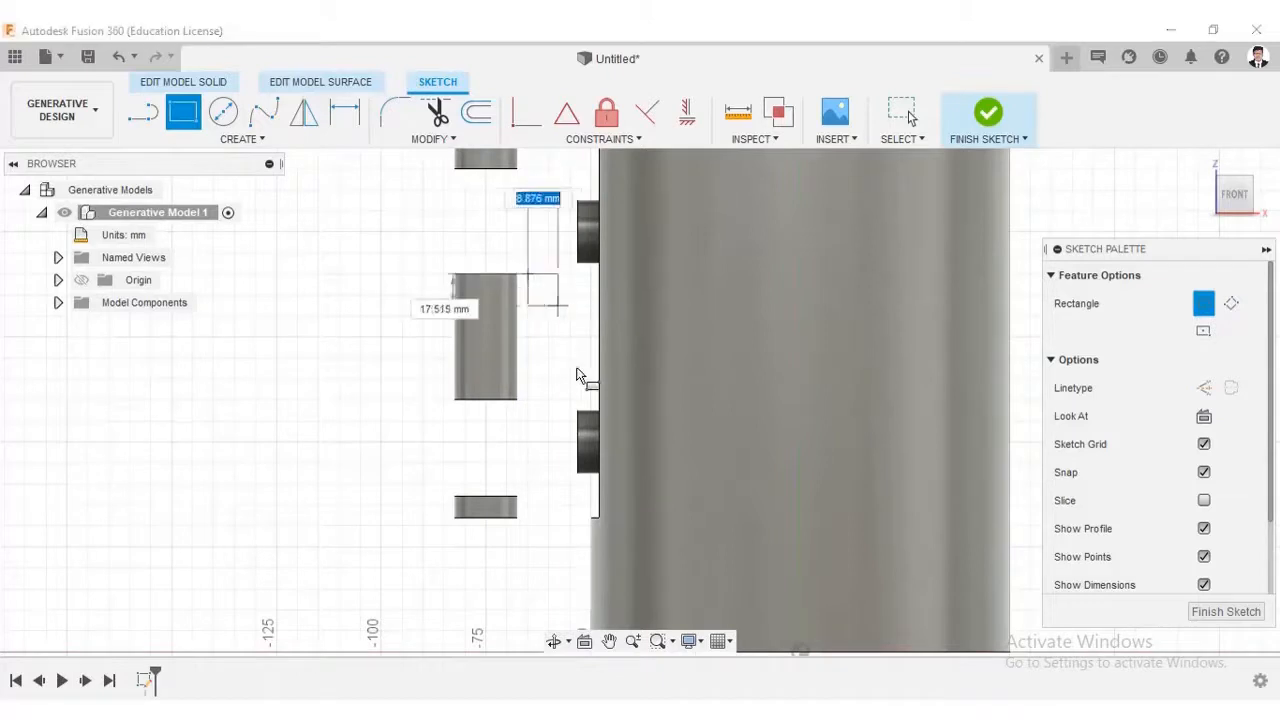
scroll(605, 403, up, 5)
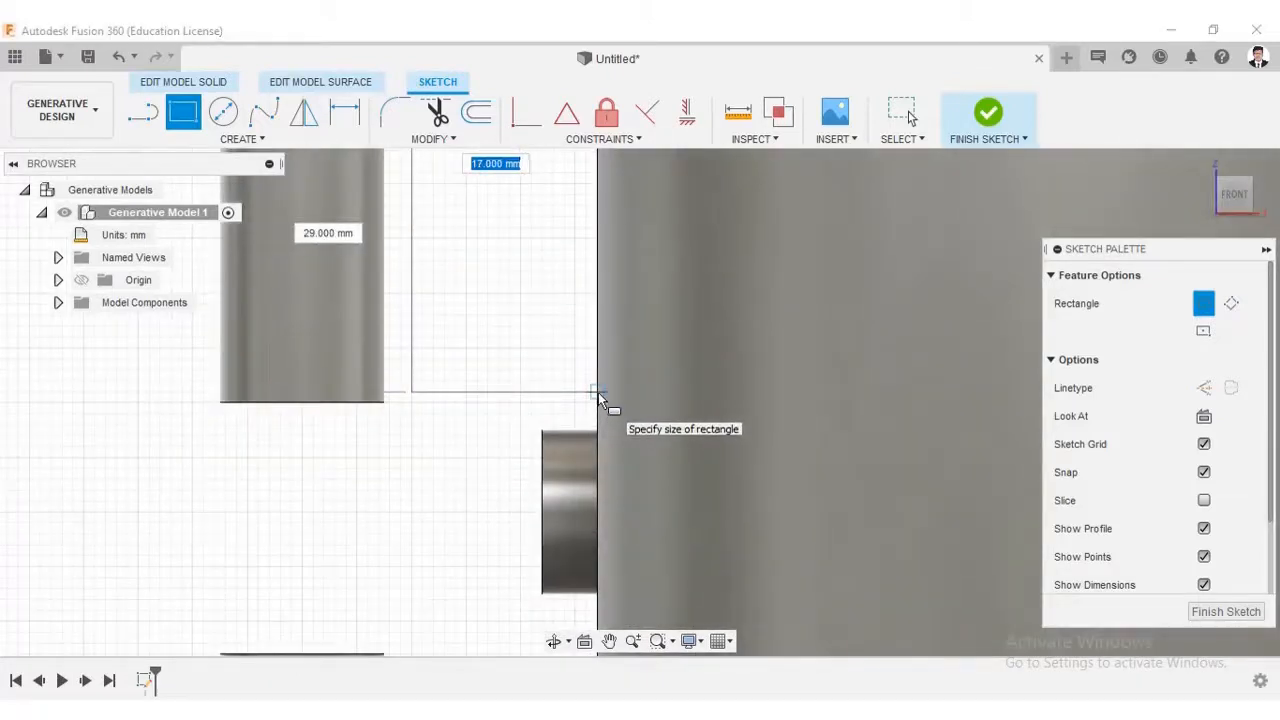
scroll(598, 392, down, 2)
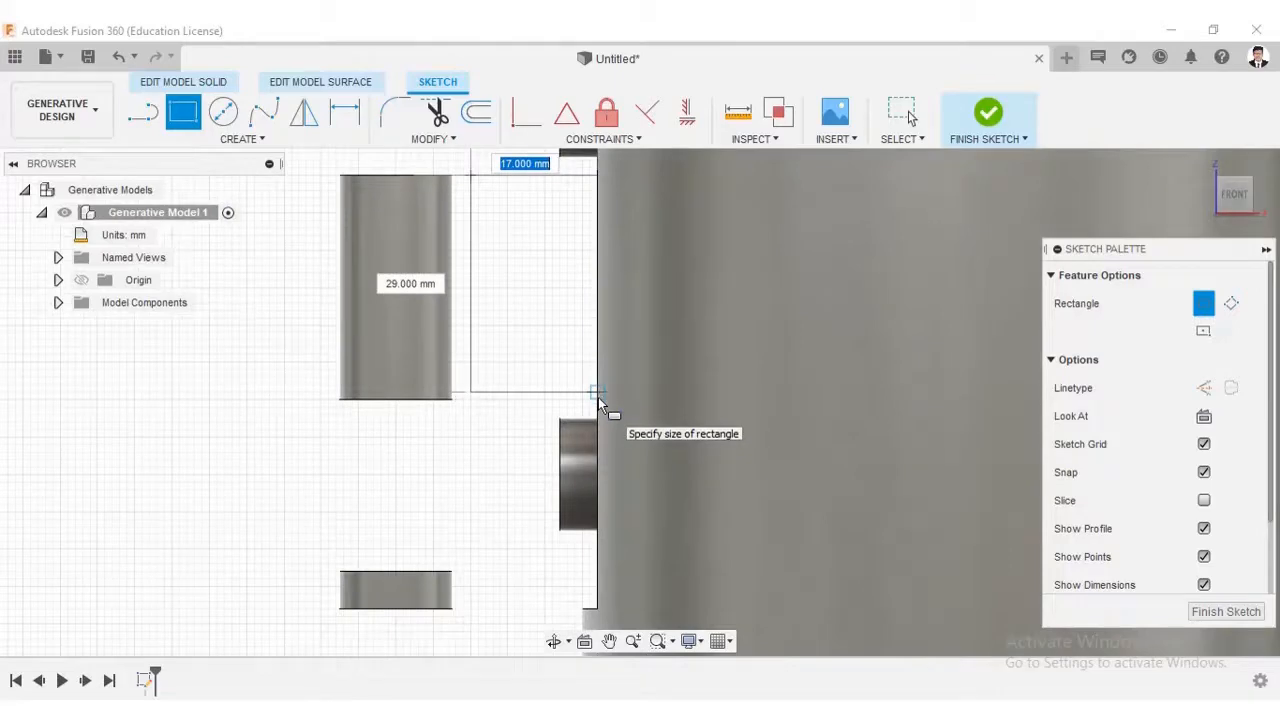
scroll(598, 397, up, 4)
click(598, 403)
scroll(560, 372, down, 3)
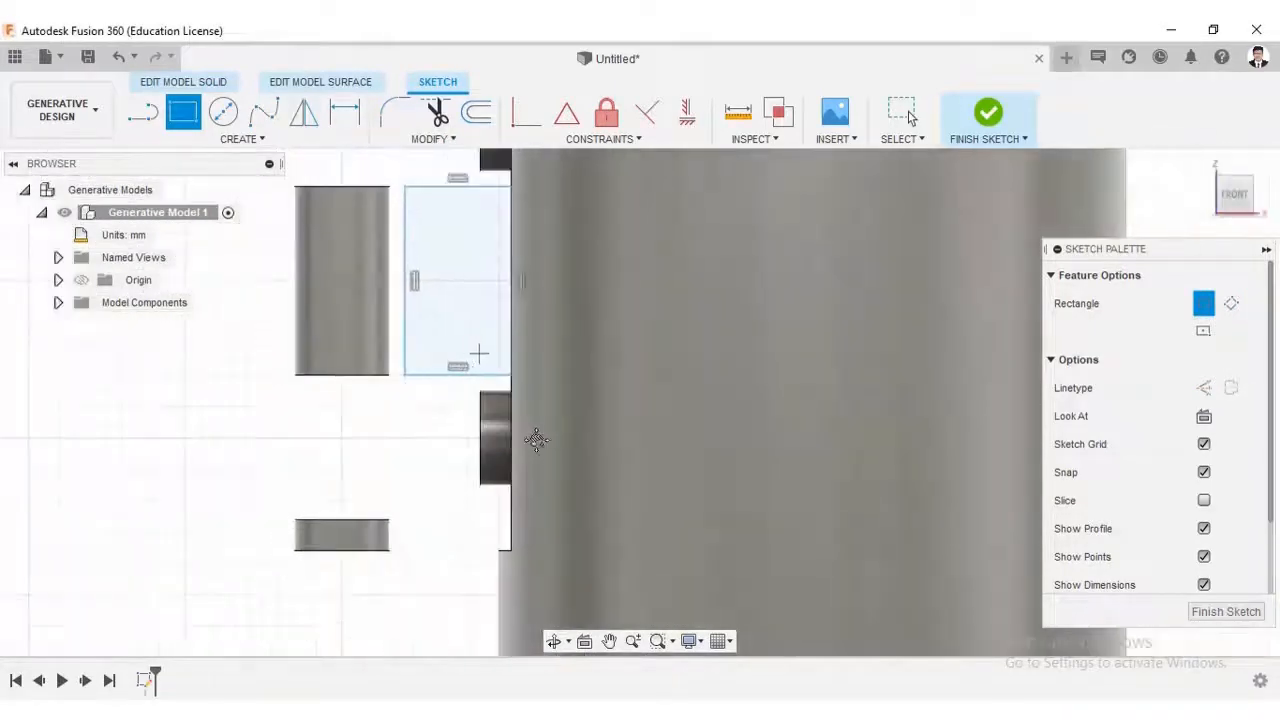
Step: List the model's bodies and hide Body1, the main container
mouse_move(595, 376)
shift+middle_down()
mouse_move(612, 398)
mouse_move(618, 383)
mouse_move(599, 364)
shift+middle_up()
scroll(599, 362, down, 3)
middle_drag(768, 308, 782, 337)
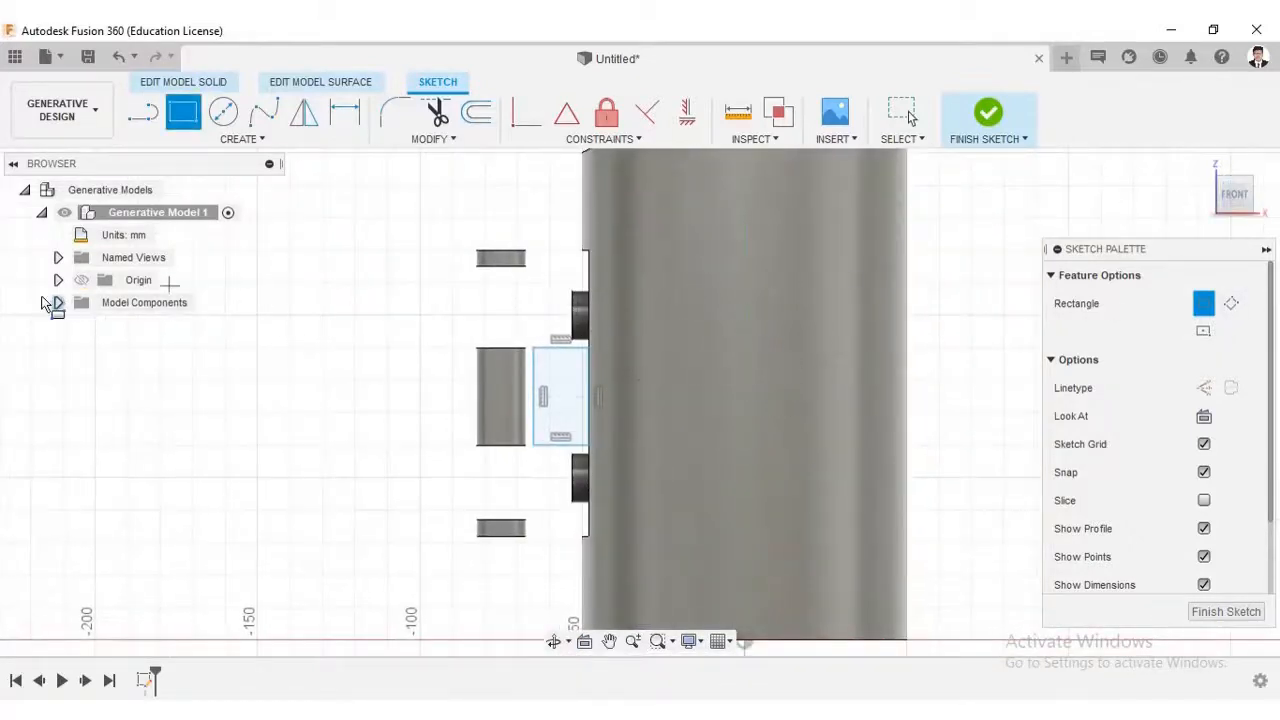
click(75, 325)
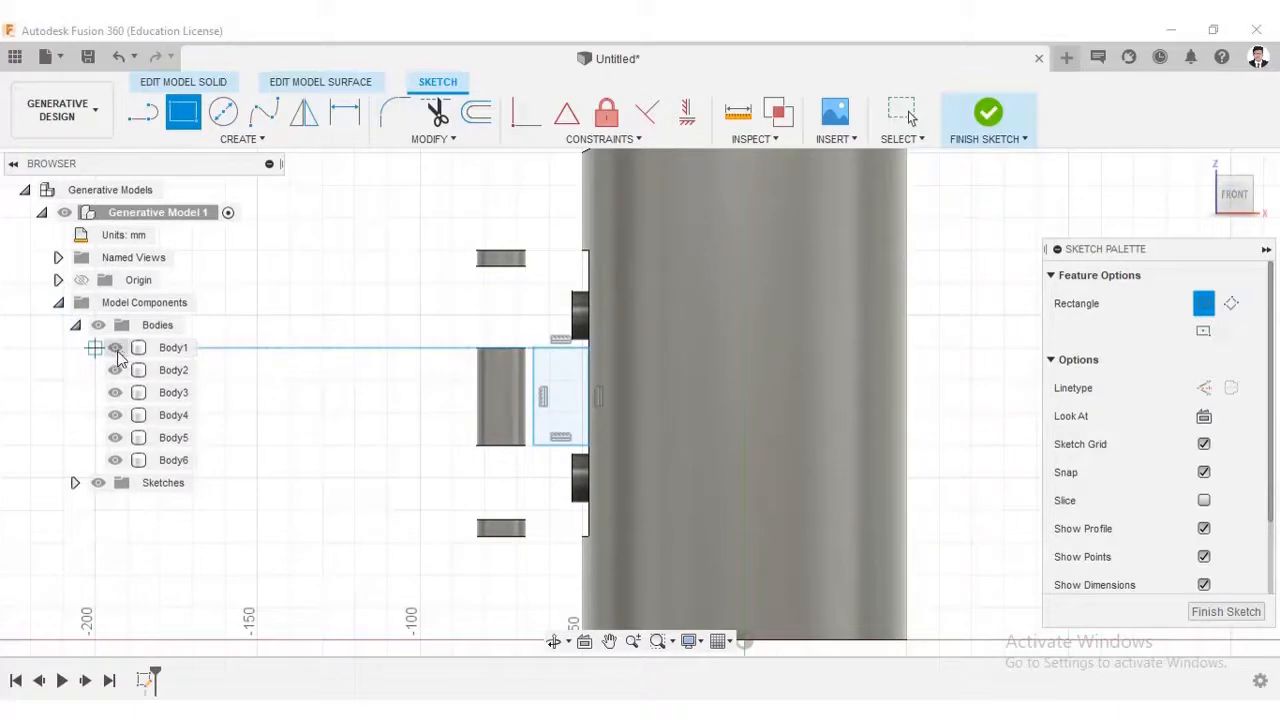
click(115, 347)
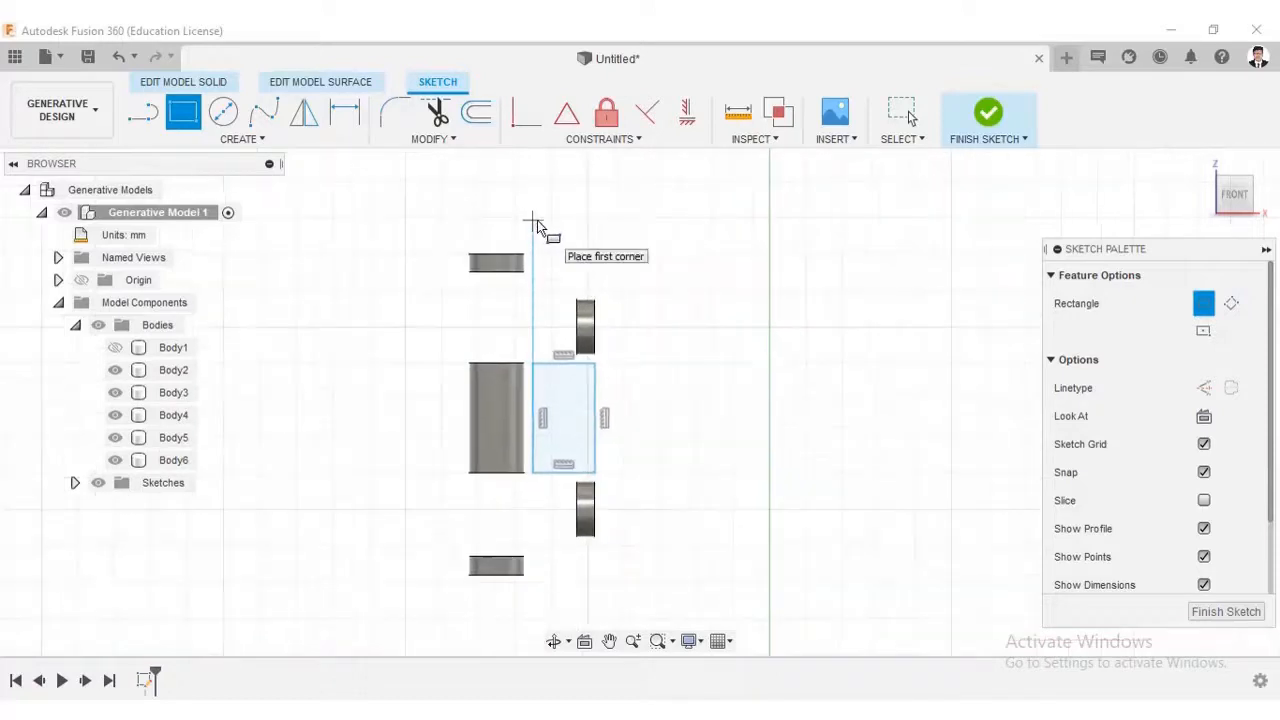
Step: Sketch a rectangle about 25 mm wide and 21 mm high beside the upper small ring, aligned with the middle rectangle's edge nearest the tube
scroll(535, 222, up, 5)
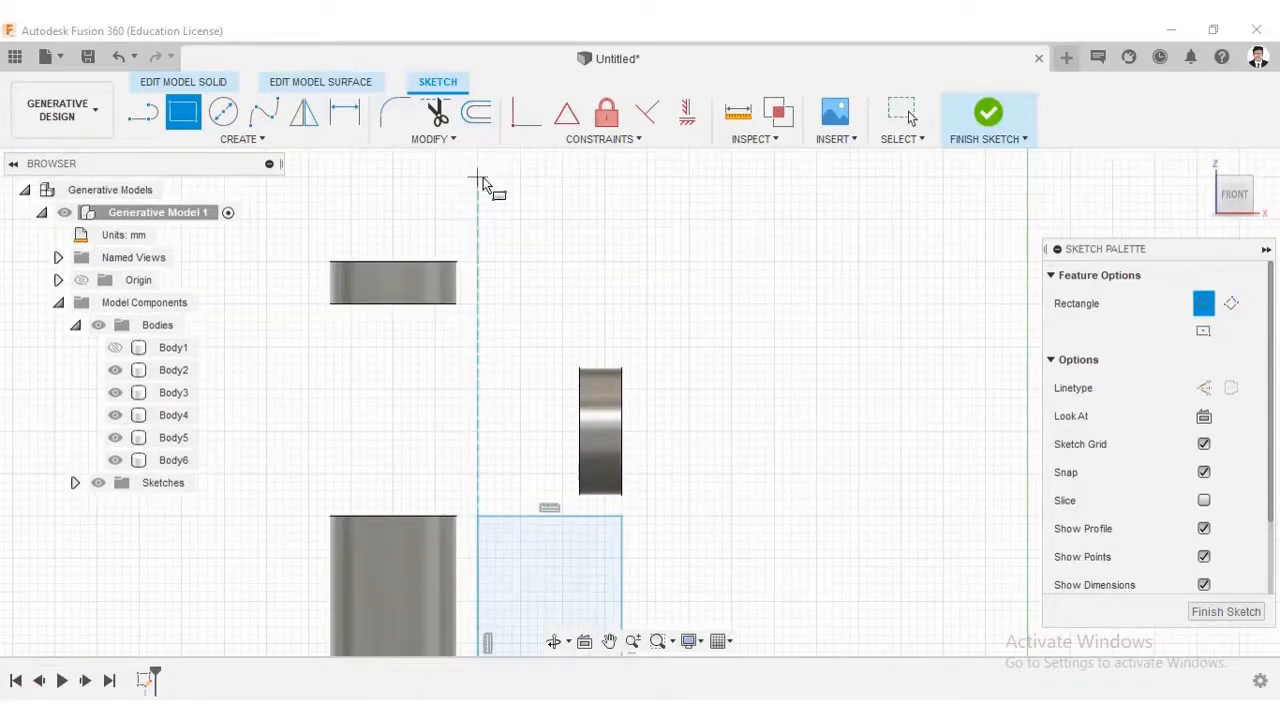
click(478, 201)
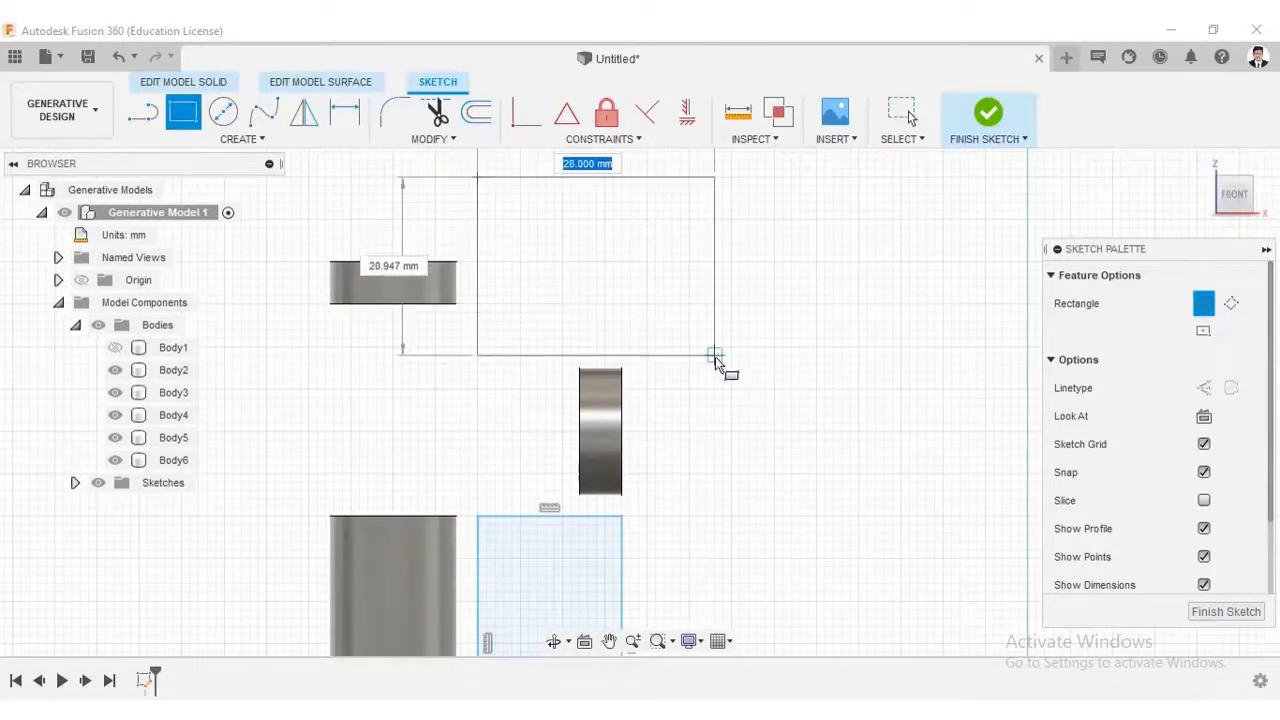
click(695, 358)
Step: Sketch a rectangle about 25 mm wide and 19 mm high beside the lower small ring, and finish the sketch
scroll(666, 487, down, 3)
middle_drag(664, 486, 622, 193)
scroll(557, 427, up, 4)
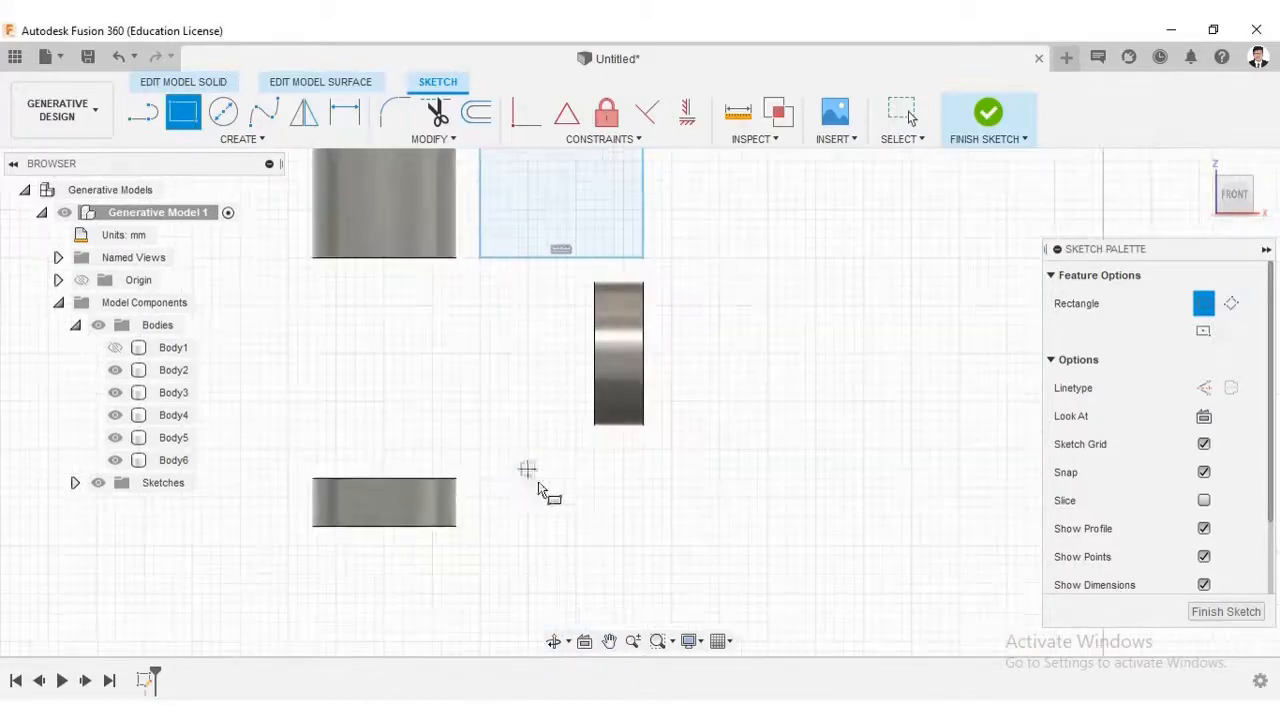
scroll(487, 453, down, 5)
middle_drag(487, 455, 507, 498)
scroll(507, 499, up, 3)
scroll(505, 500, up, 1)
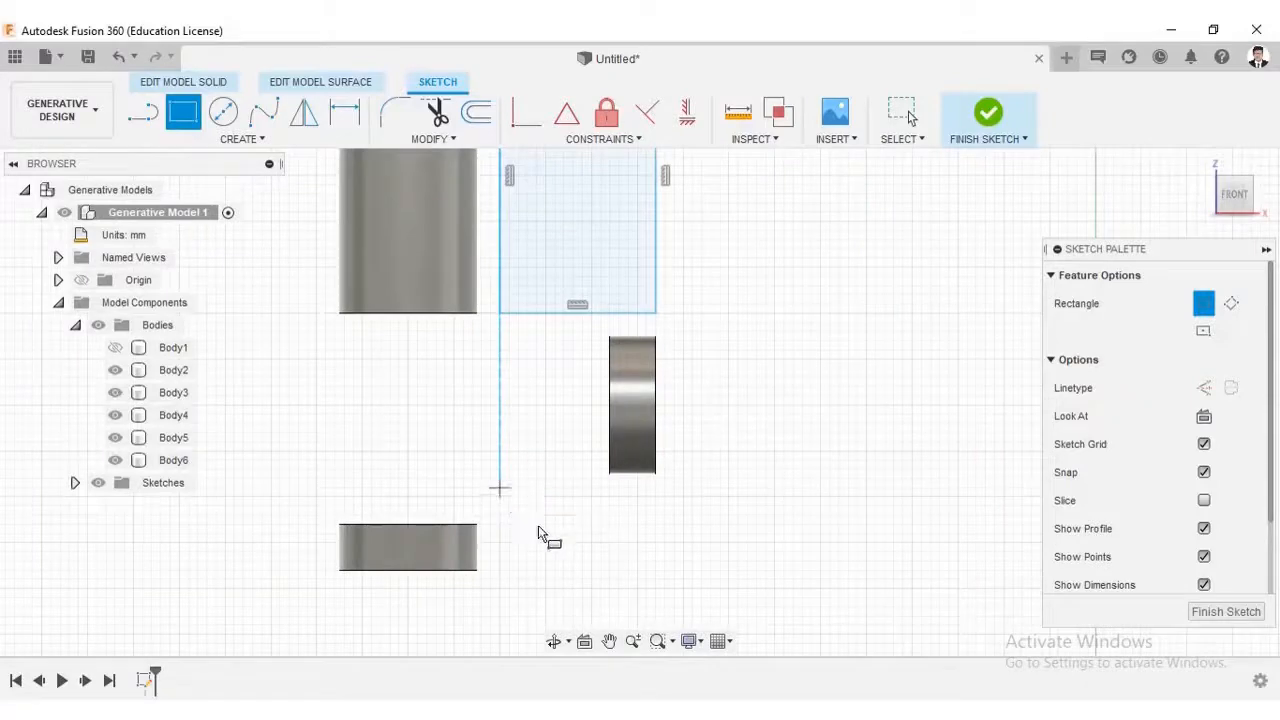
scroll(822, 613, down, 2)
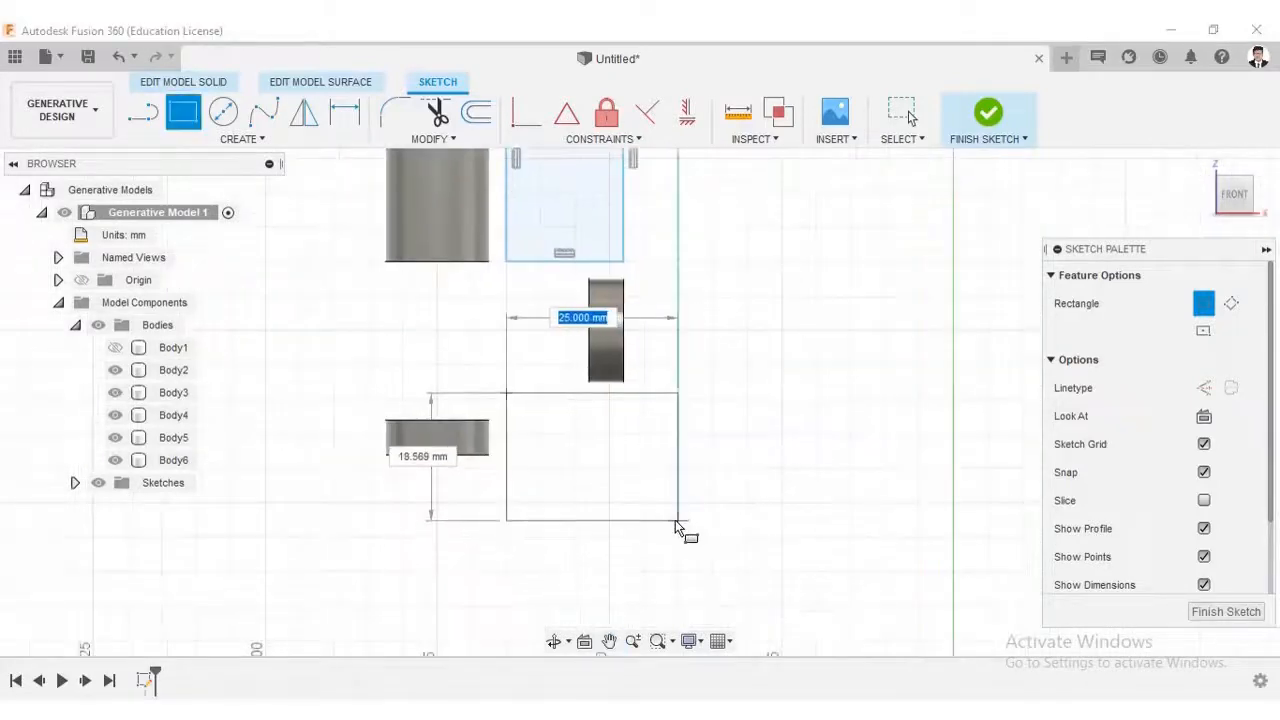
click(676, 526)
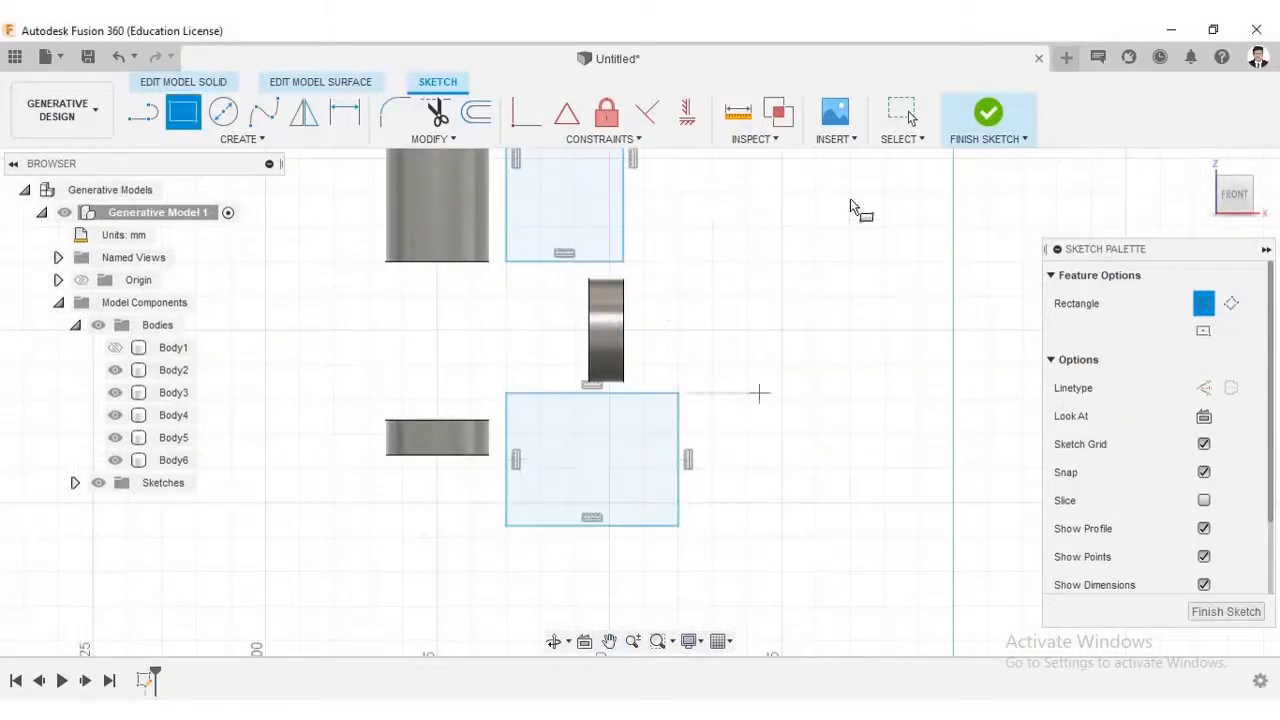
click(988, 117)
Step: Extrude all three rectangles symmetrically by 15 mm per side as new bodies
click(223, 112)
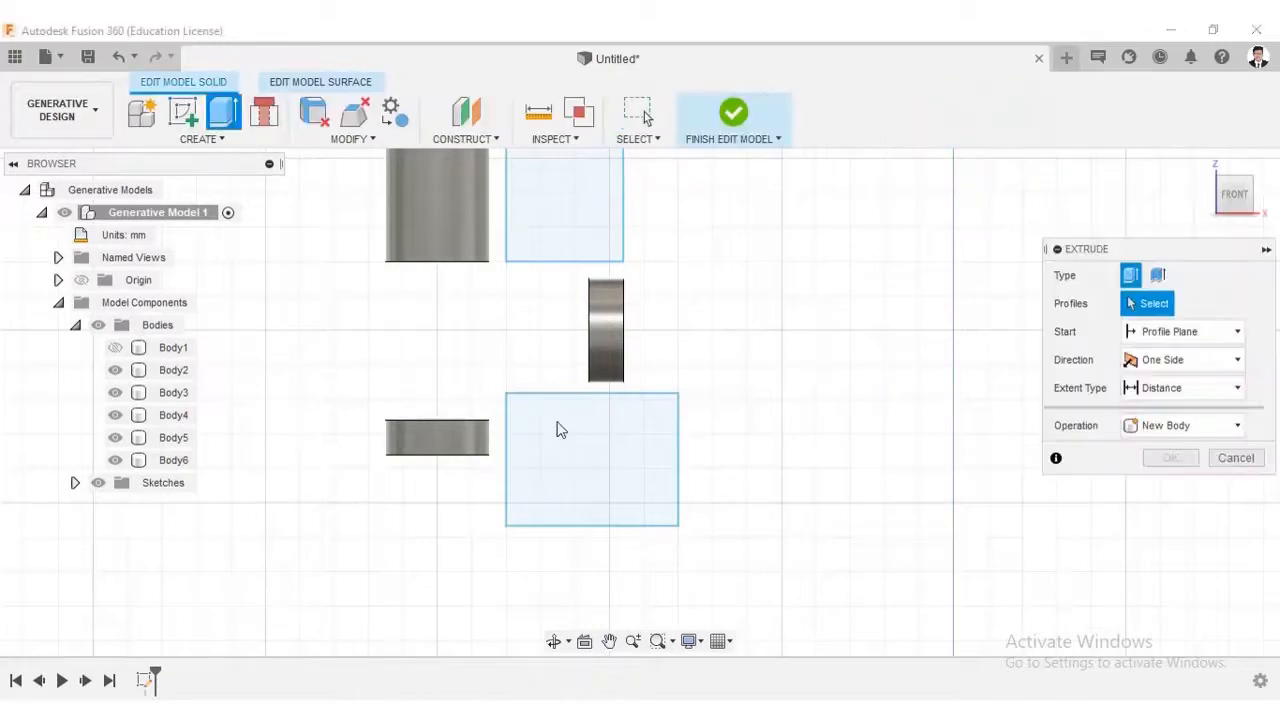
click(557, 429)
click(605, 245)
scroll(644, 268, down, 2)
click(644, 268)
click(1262, 194)
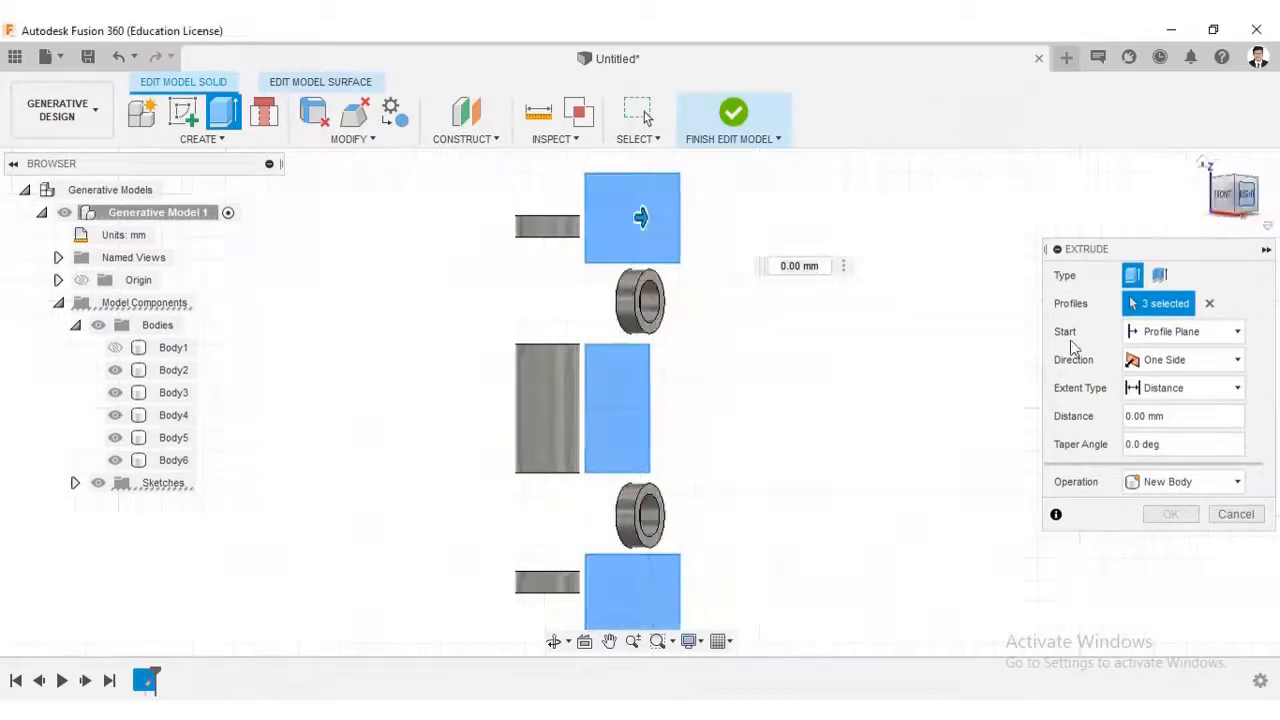
click(1190, 359)
click(1172, 428)
drag(641, 219, 706, 218)
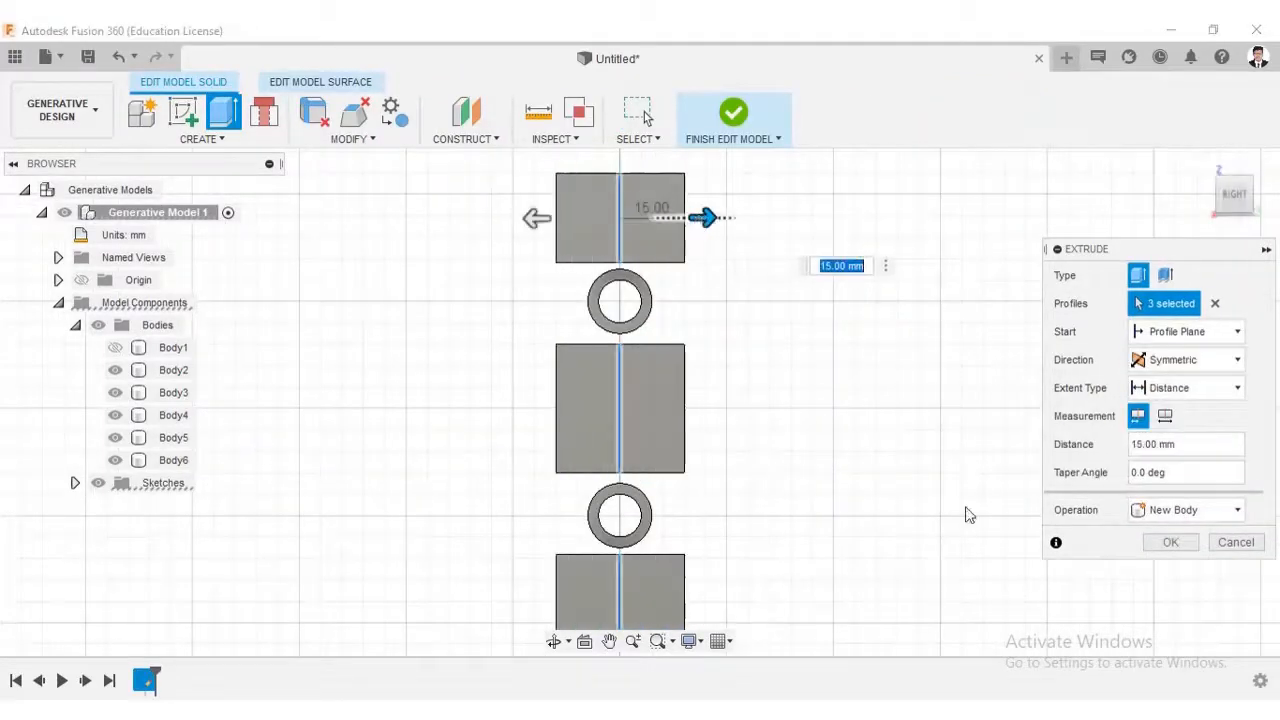
click(1170, 542)
Step: Extrude the middle block's face pointing away from the tube by 10 mm, joined to the block
click(223, 112)
click(620, 408)
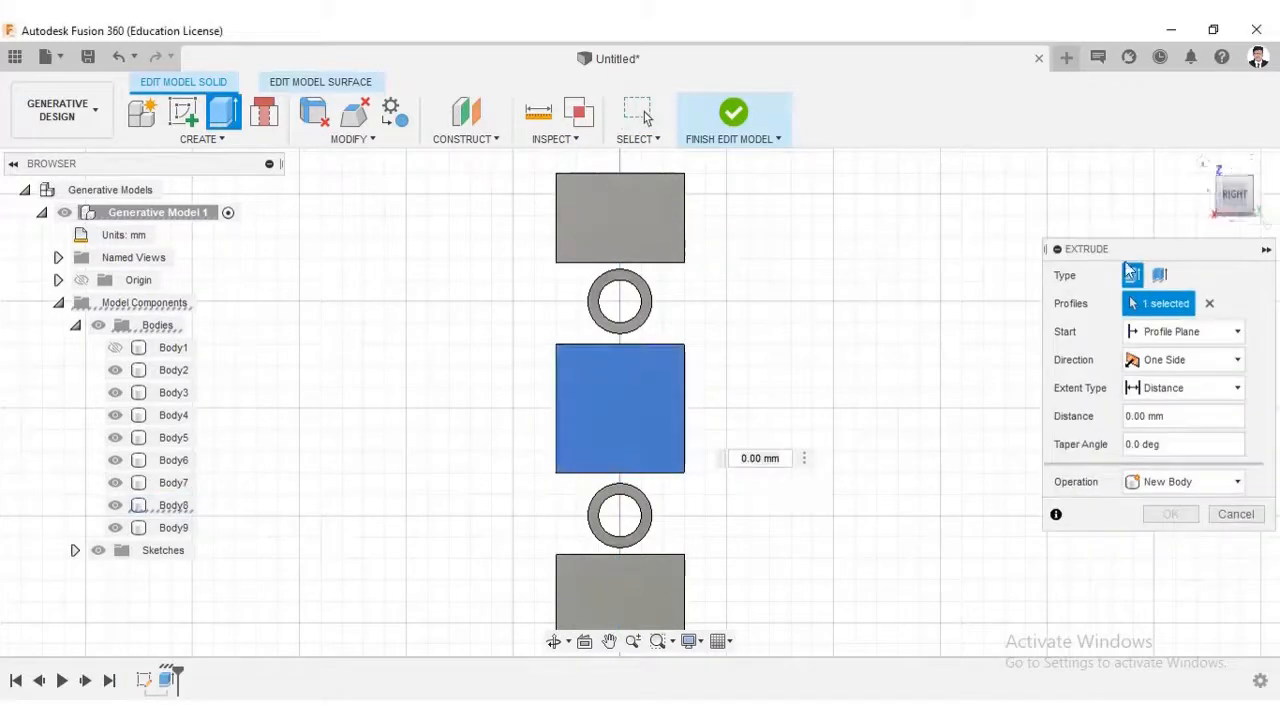
click(1210, 194)
drag(708, 402, 728, 408)
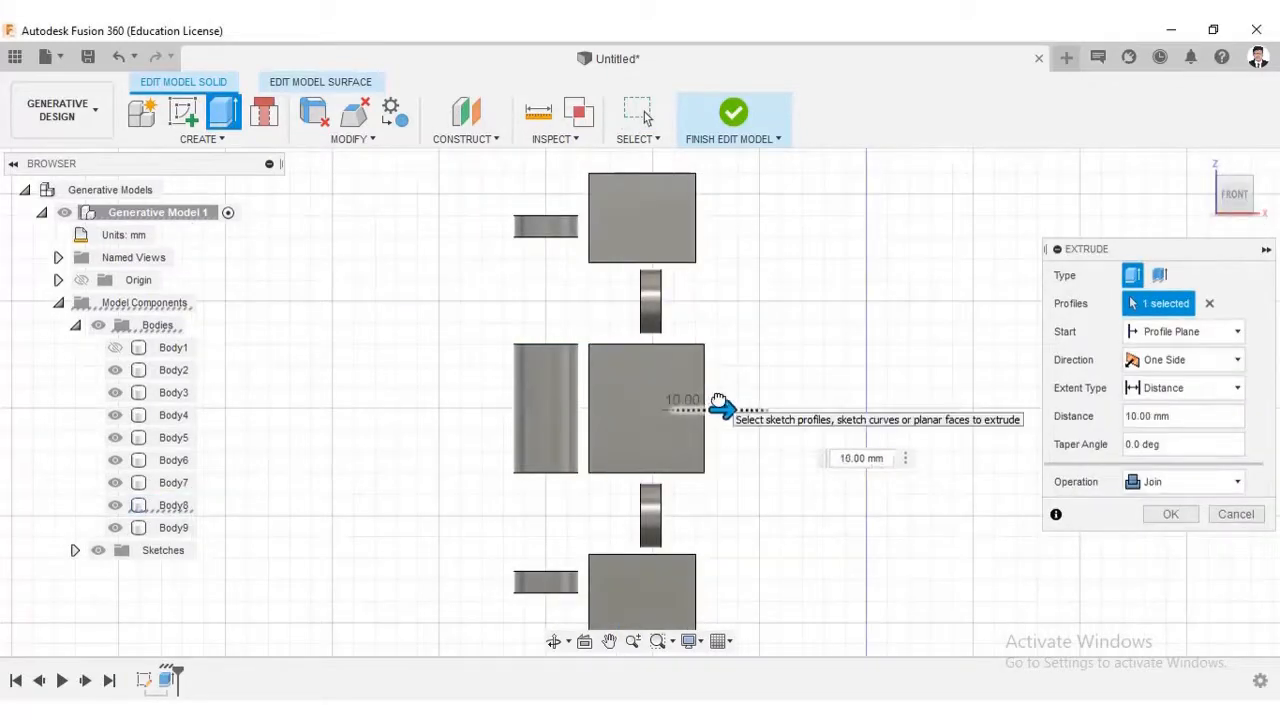
click(1170, 514)
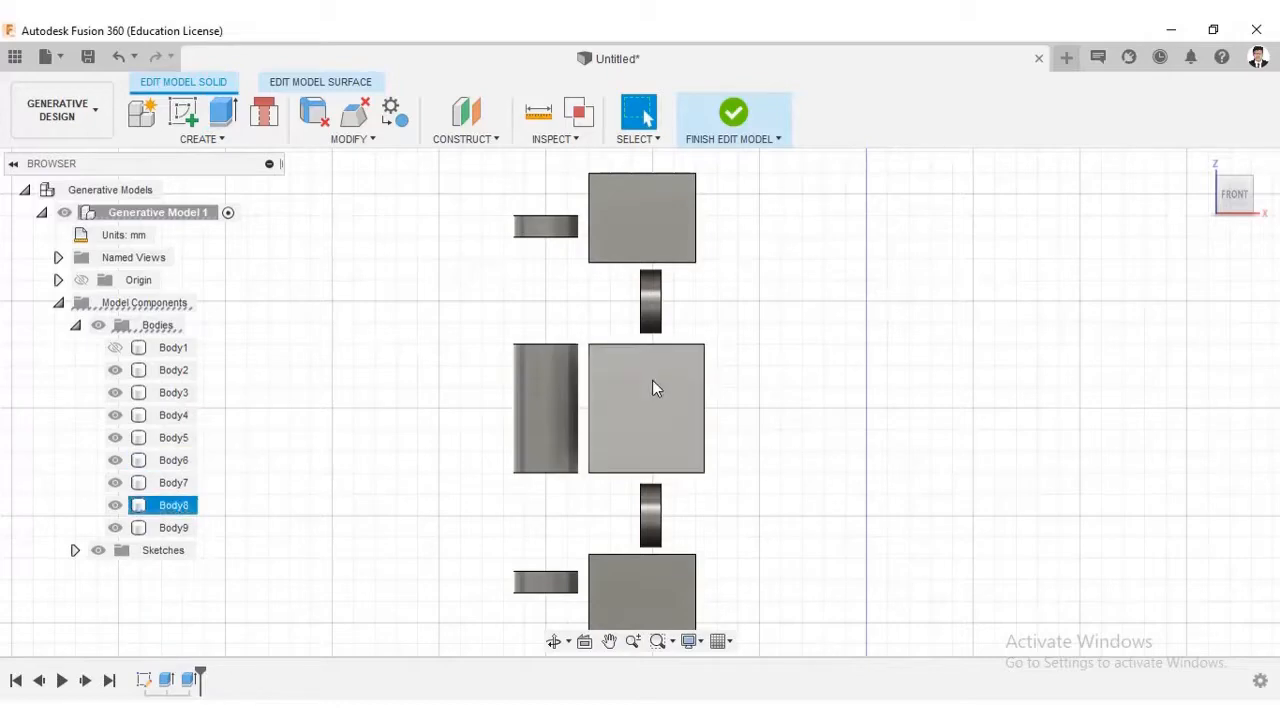
Step: Finish editing the model and assign the three rectangular blocks as obstacle geometry
shift+middle_drag(652, 380, 680, 382)
click(733, 120)
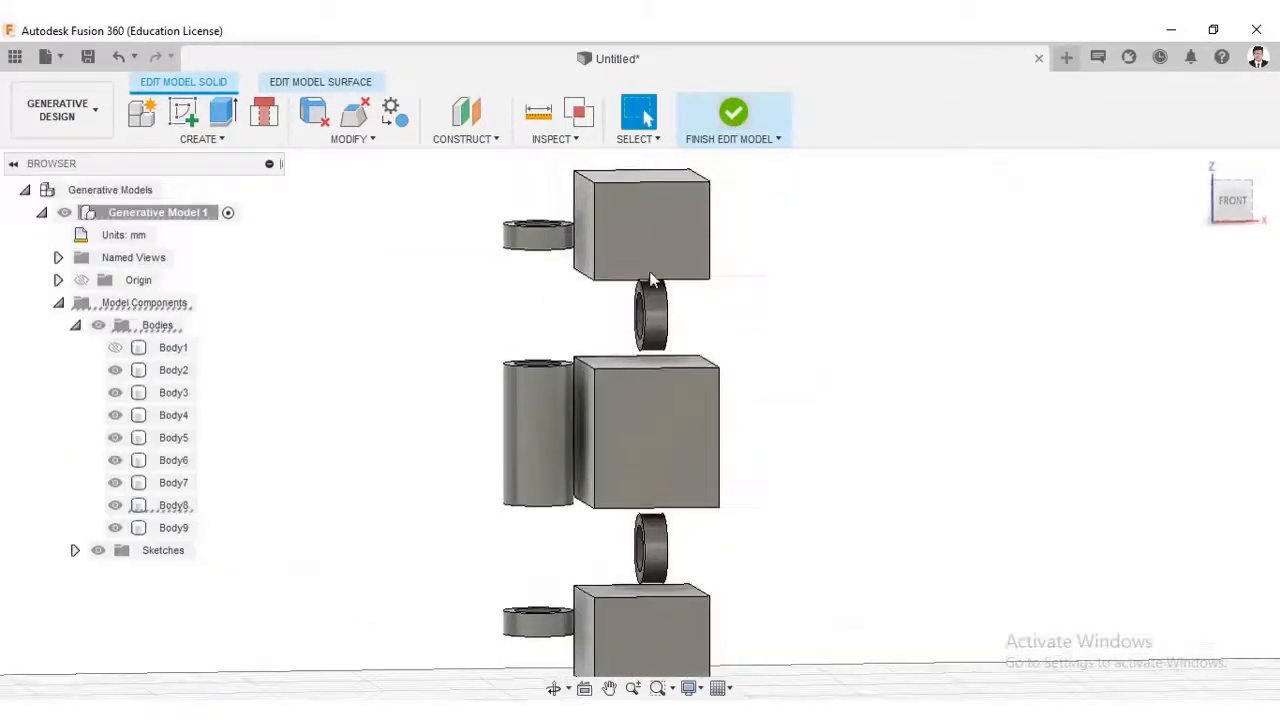
click(401, 112)
click(645, 230)
click(688, 495)
click(685, 630)
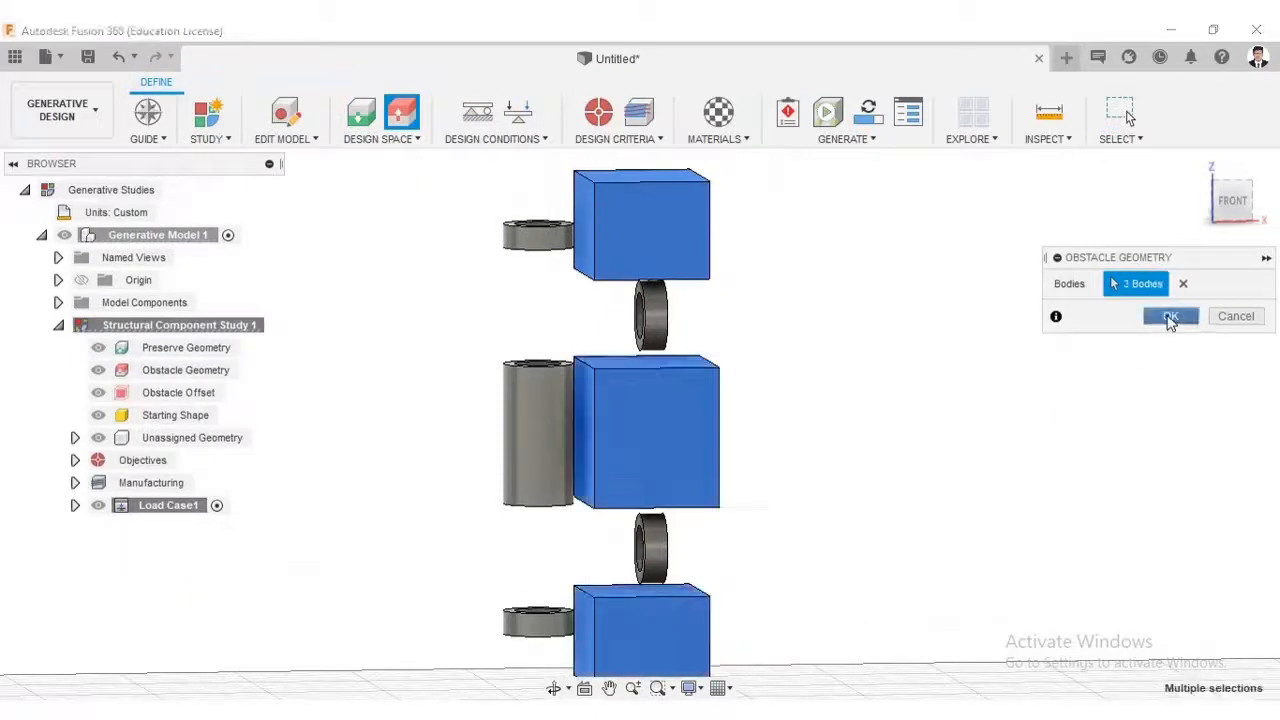
click(1170, 316)
Step: Assign the tube, the two small rings in line with it, and the two hinge rings as preserve geometry
click(361, 112)
click(538, 235)
click(538, 430)
click(651, 315)
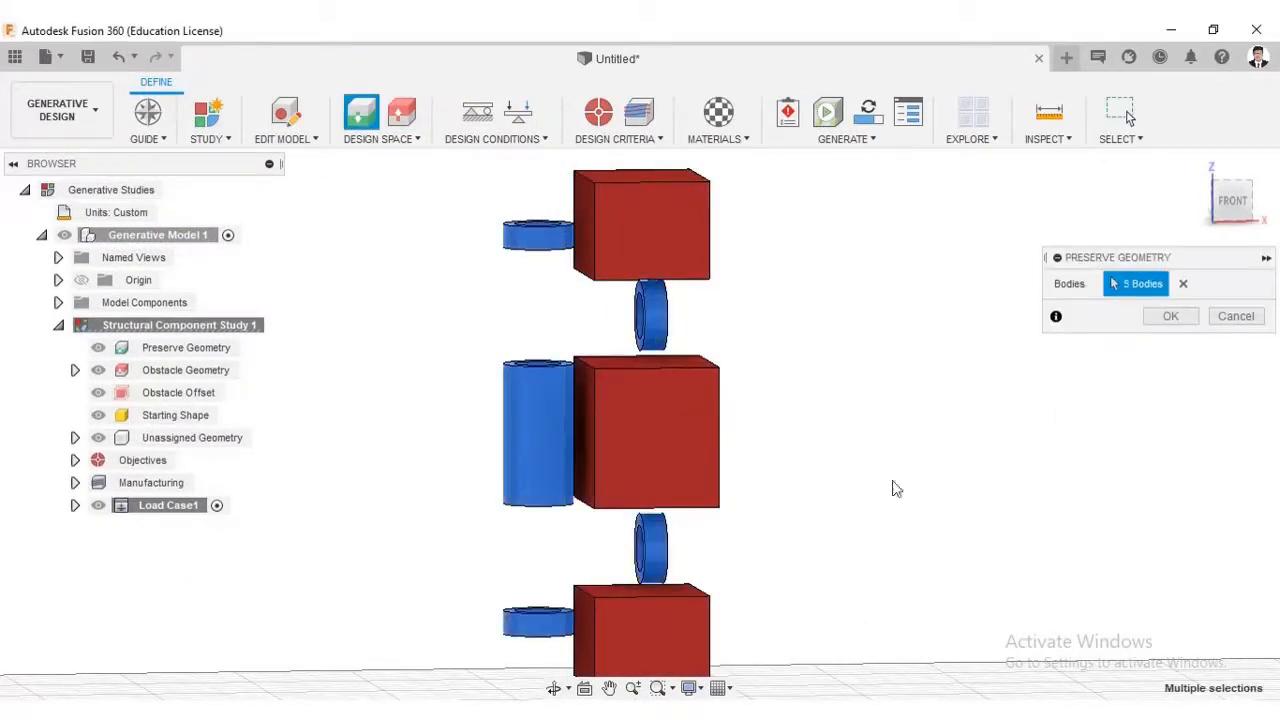
click(1168, 316)
Step: Apply a Fixed constraint to the upper small ring's top face and the lower small ring's bottom face
click(477, 112)
shift+middle_drag(551, 220, 524, 320)
scroll(536, 335, up, 3)
click(507, 398)
scroll(603, 457, down, 1)
middle_drag(603, 457, 602, 312)
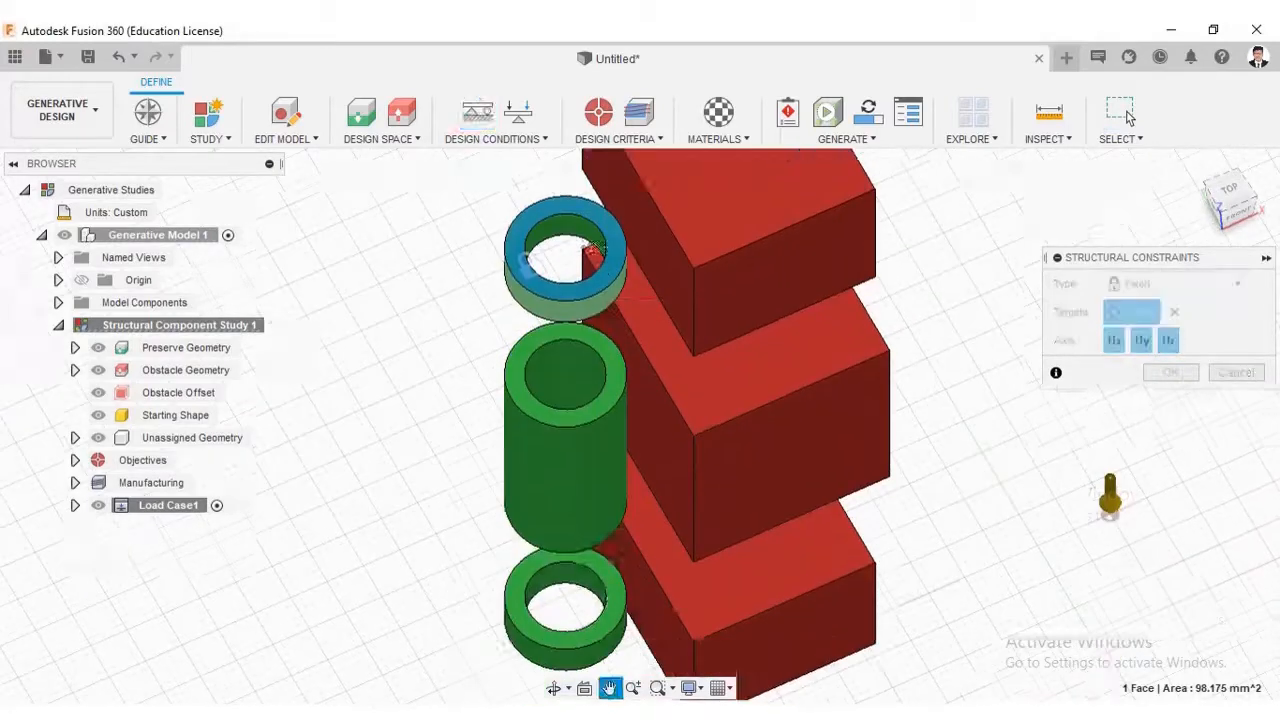
middle_drag(595, 250, 598, 150)
shift+middle_drag(610, 470, 600, 310)
click(571, 600)
scroll(751, 466, down, 1)
shift+middle_drag(751, 466, 809, 640)
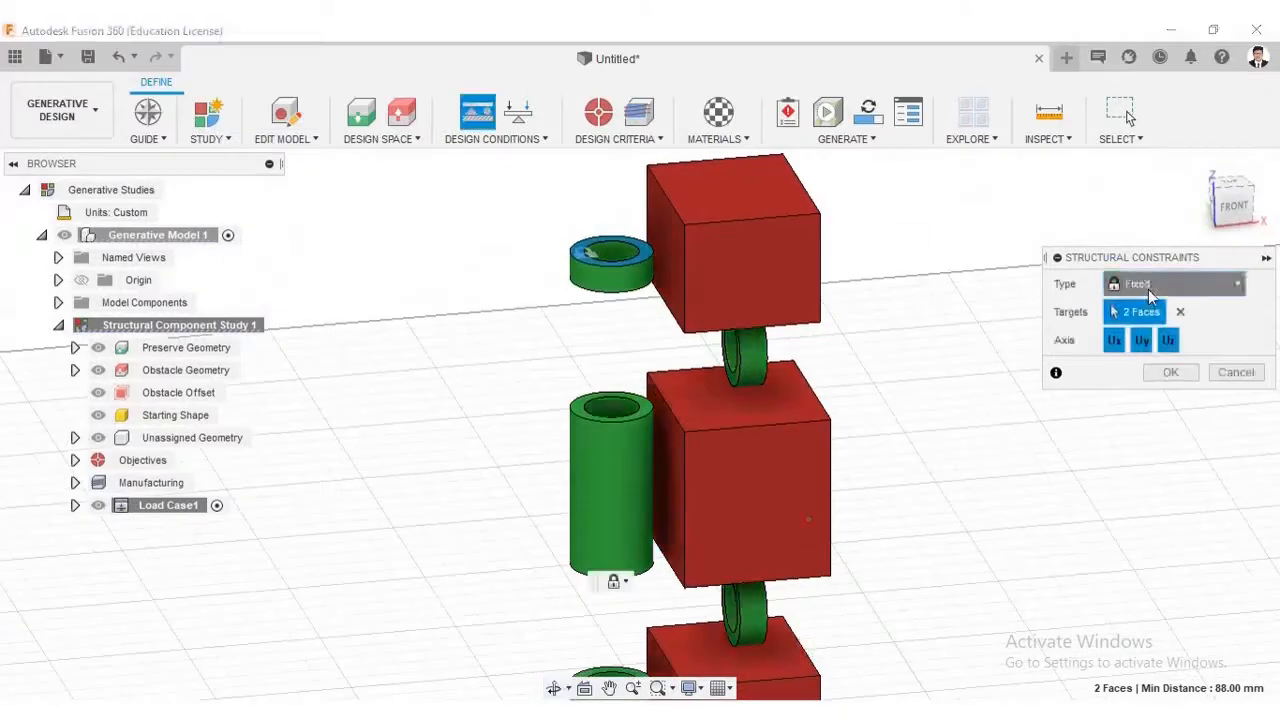
click(1163, 376)
Step: Apply a Frictionless constraint to the middle tube's inner cylindrical face
click(477, 114)
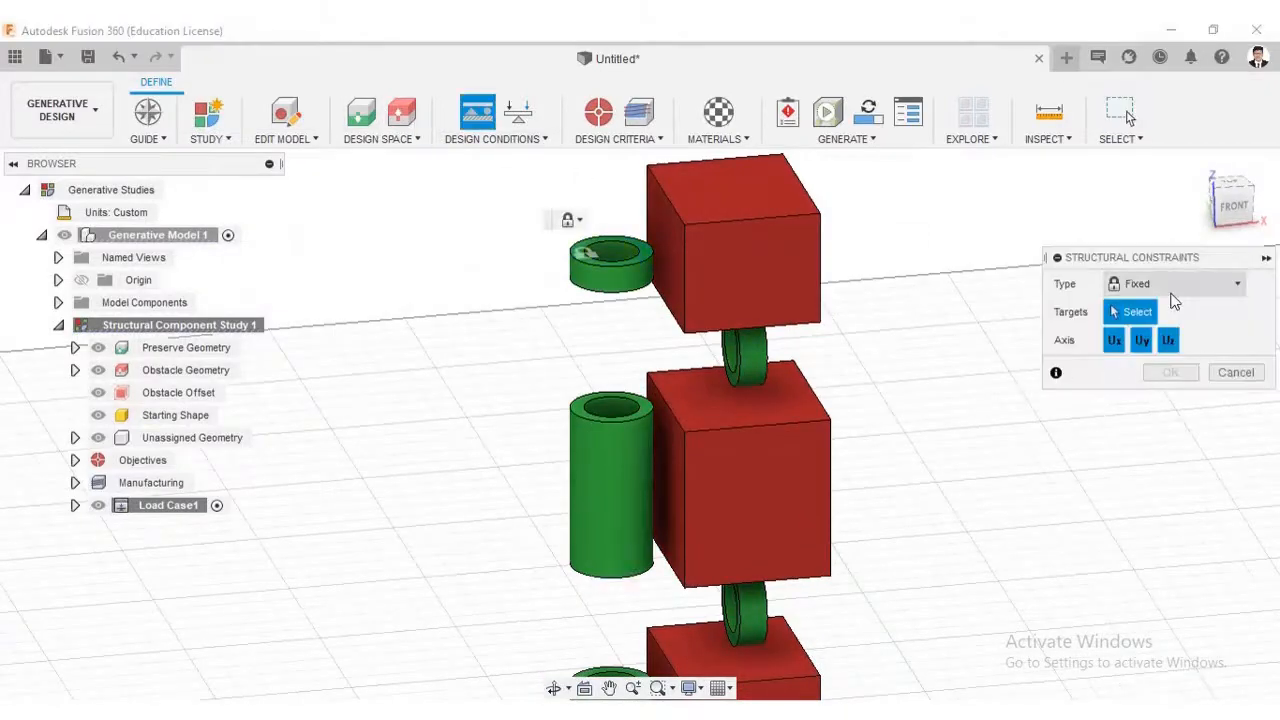
click(1173, 288)
click(1152, 350)
shift+middle_drag(624, 379, 626, 441)
click(624, 440)
click(1168, 344)
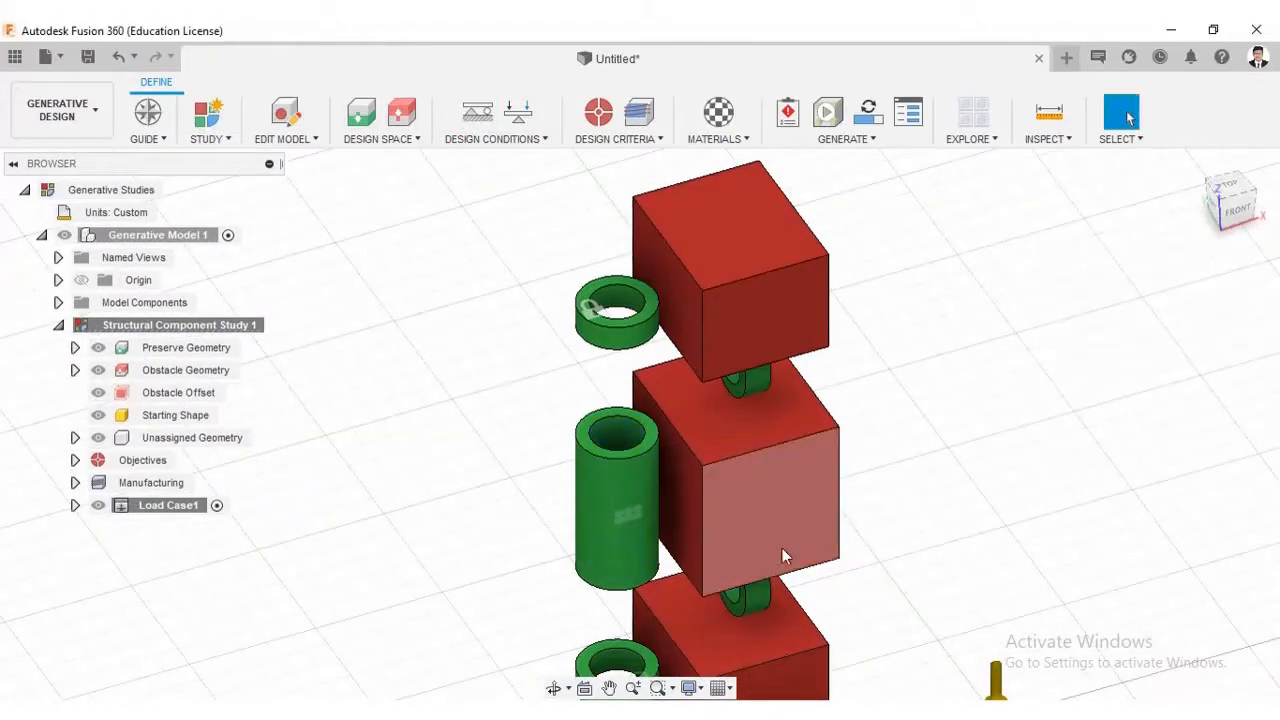
Step: Apply a Fixed constraint to the flat faces of both hinge rings on the side facing the tube
shift+middle_drag(782, 548, 882, 477)
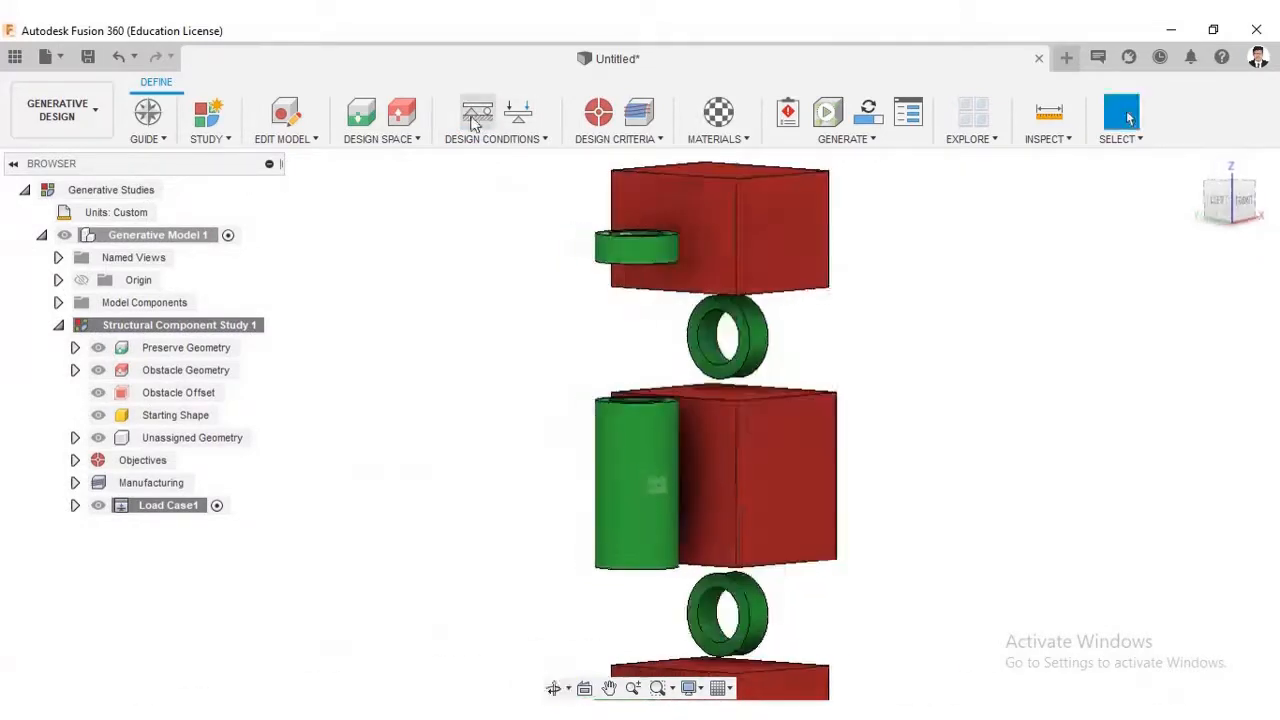
click(475, 118)
scroll(740, 318, up, 3)
click(749, 327)
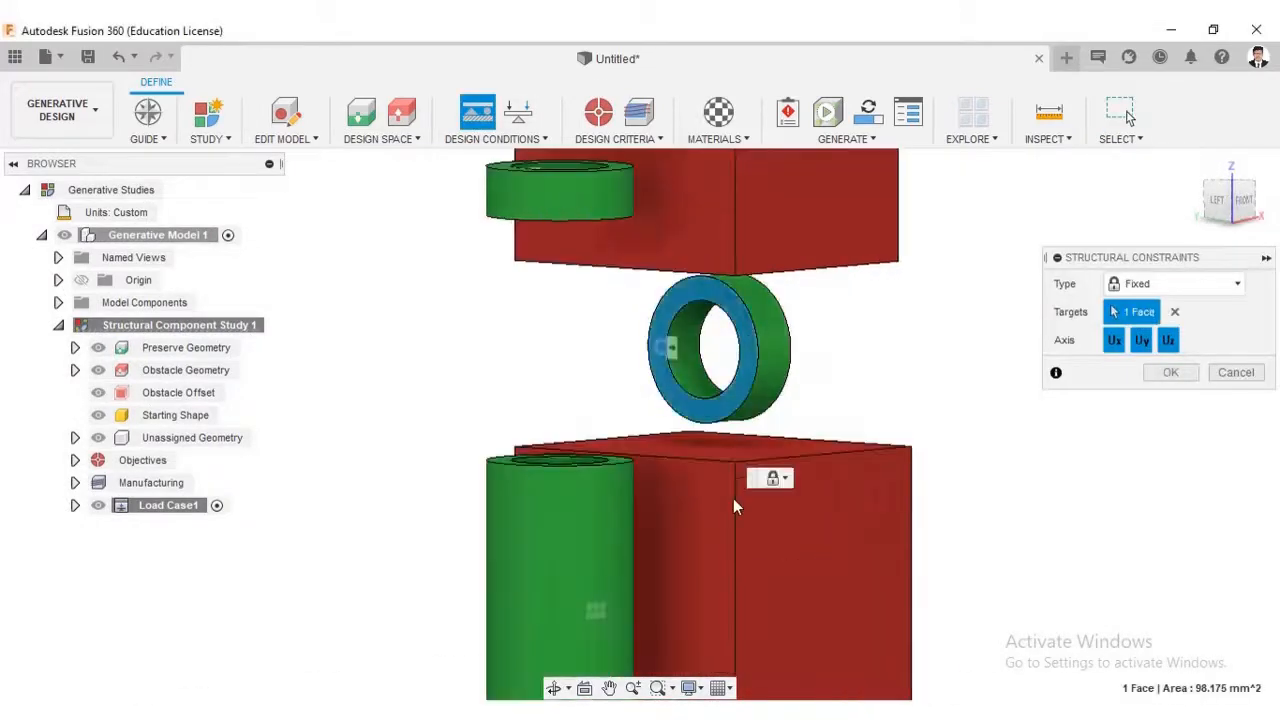
scroll(734, 506, down, 3)
middle_drag(748, 684, 755, 494)
scroll(750, 492, up, 3)
click(743, 500)
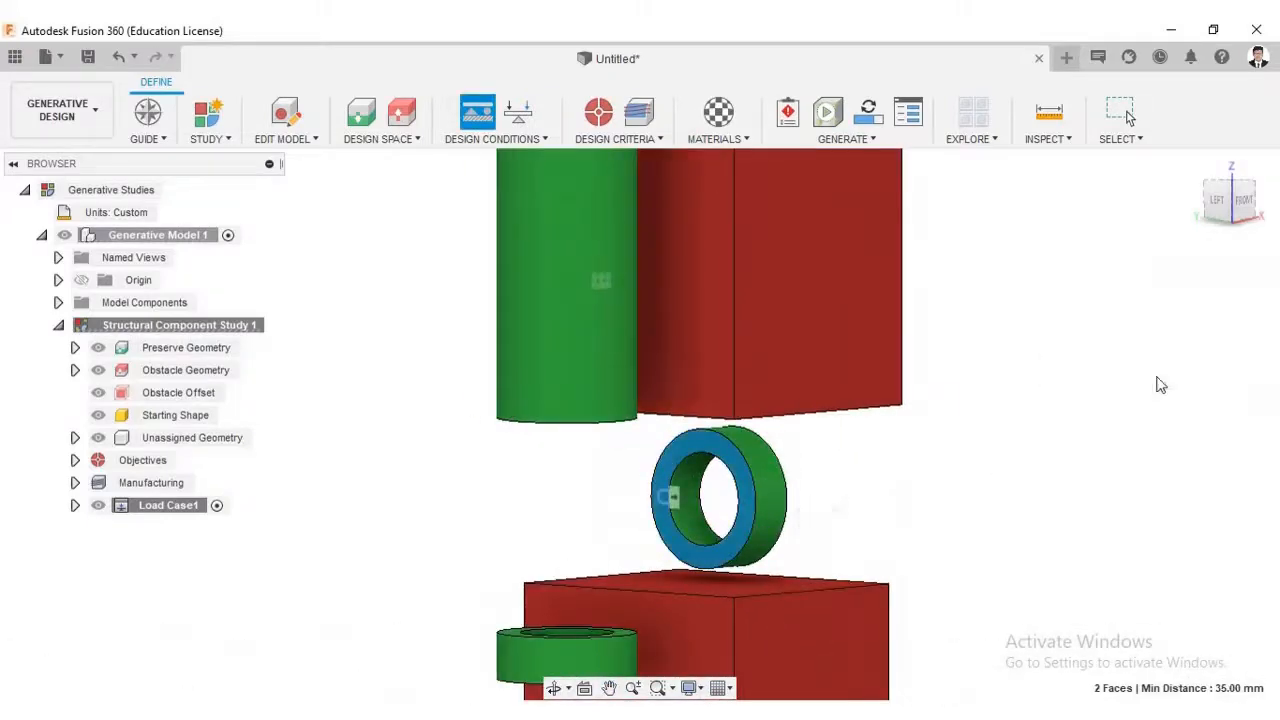
click(1169, 372)
Step: Apply a normal Force load to the flat faces of both hinge rings on the side away from the tube
click(518, 112)
shift+middle_drag(880, 349, 796, 350)
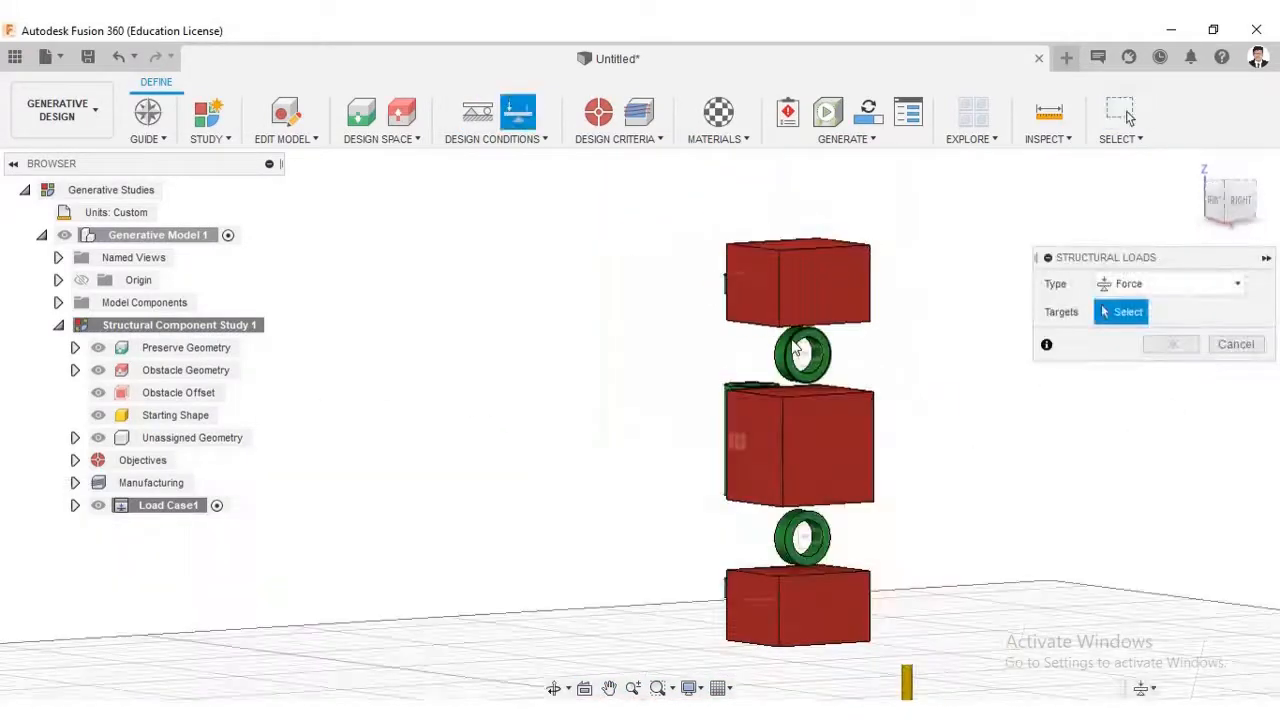
scroll(790, 455, up, 5)
click(796, 422)
scroll(780, 470, down, 2)
middle_drag(775, 488, 741, 300)
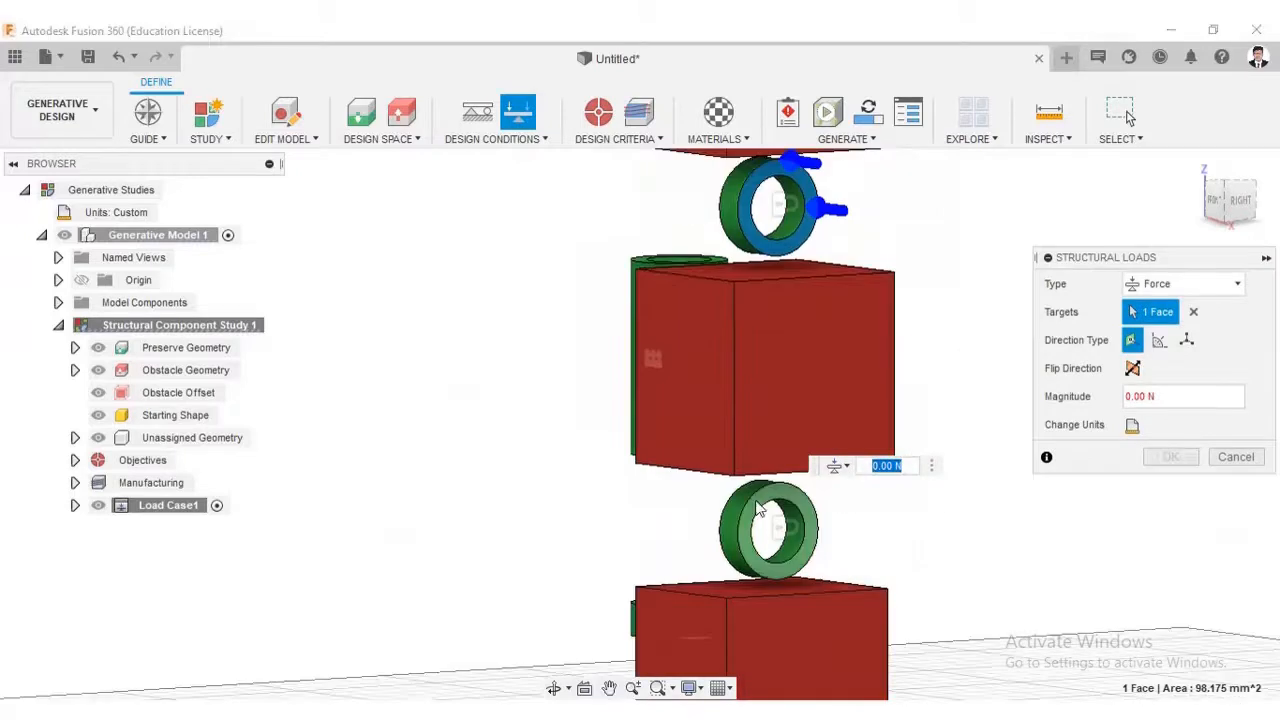
click(757, 507)
key(Return)
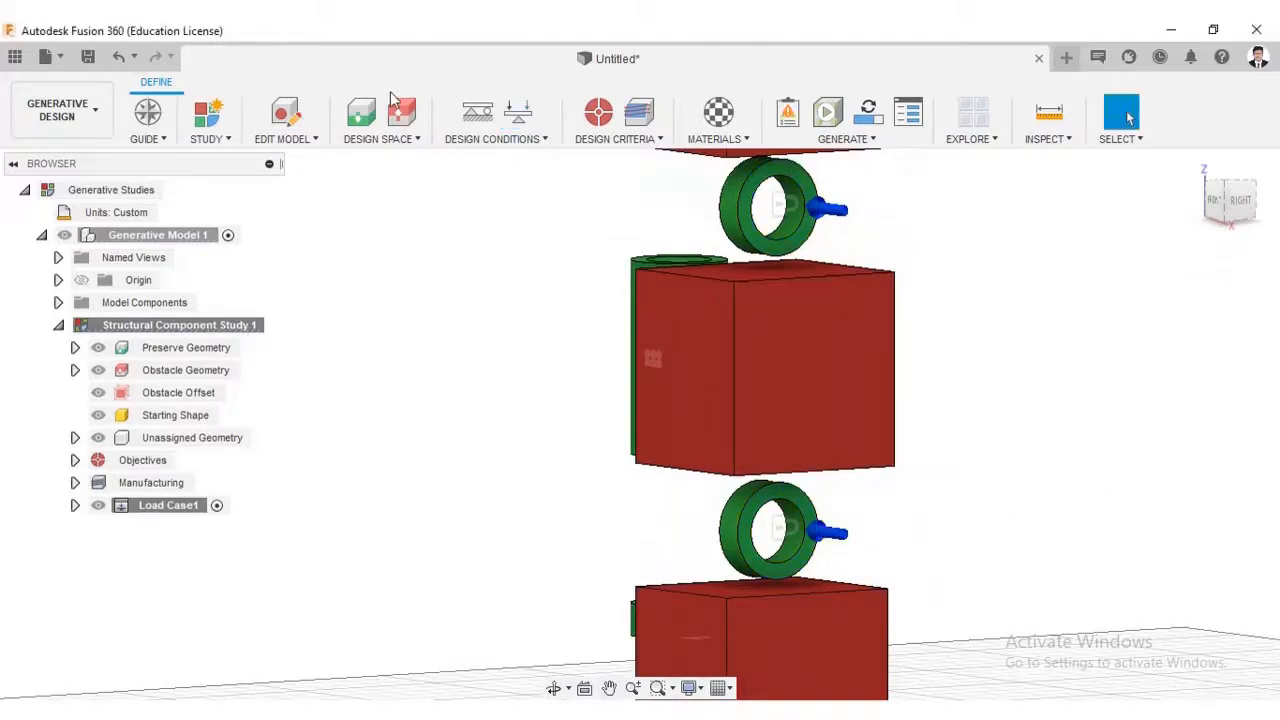
click(520, 112)
click(752, 205)
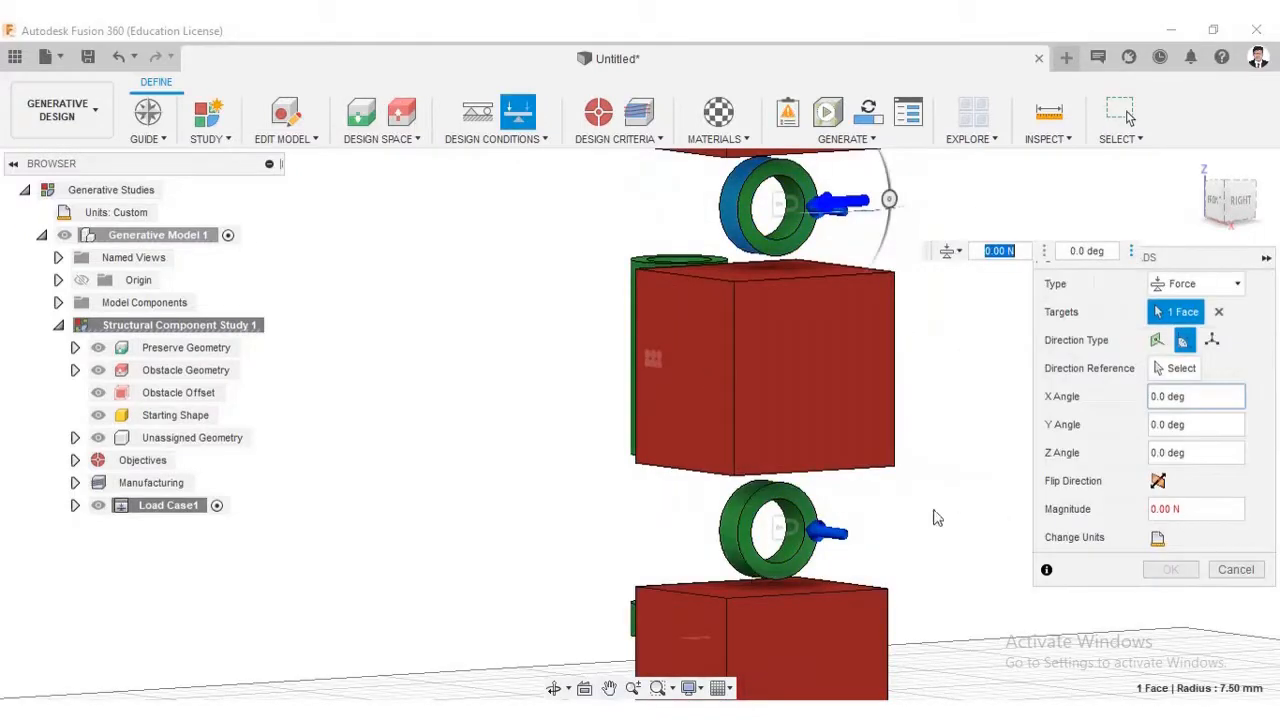
click(735, 520)
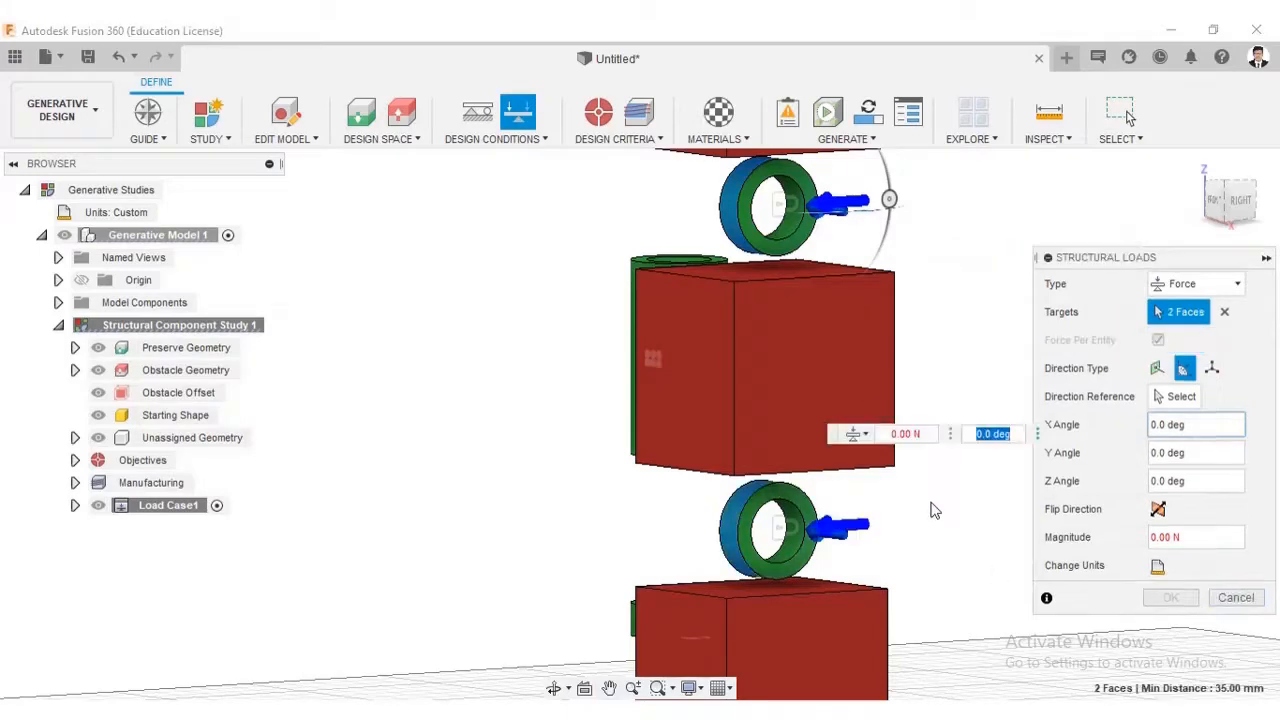
shift+middle_drag(931, 506, 1057, 443)
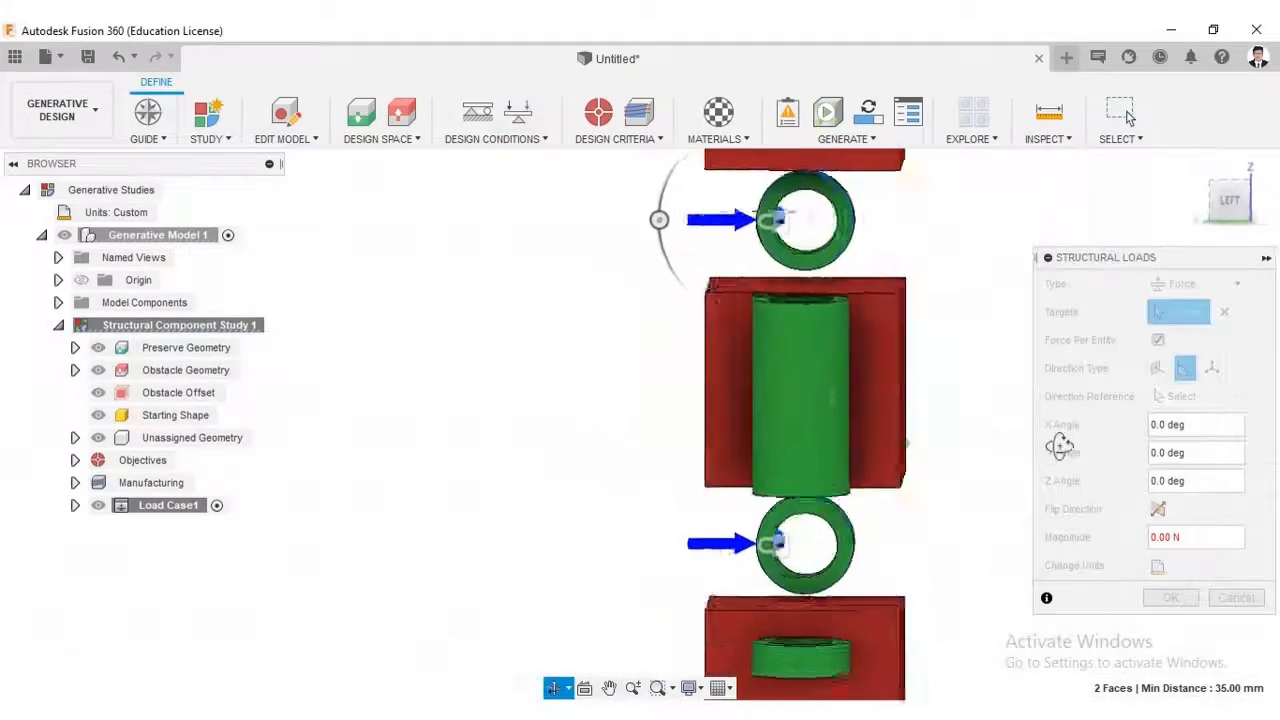
middle_drag(665, 216, 651, 403)
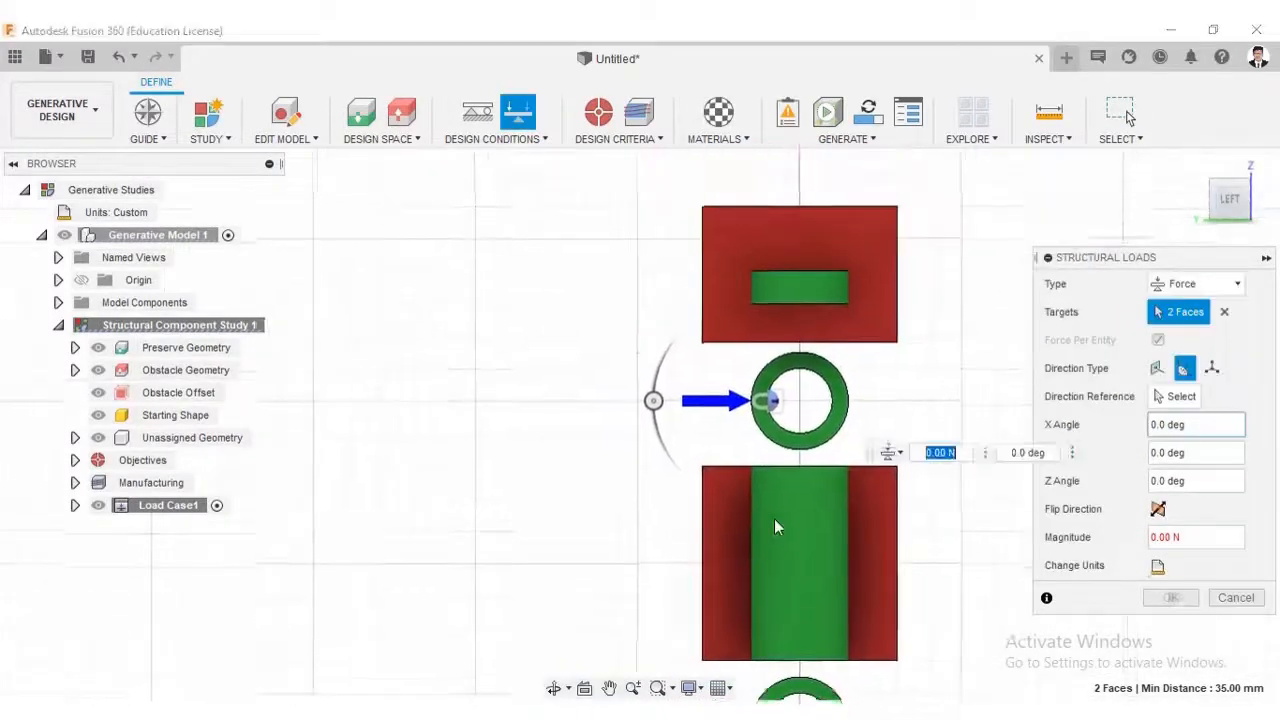
click(1236, 597)
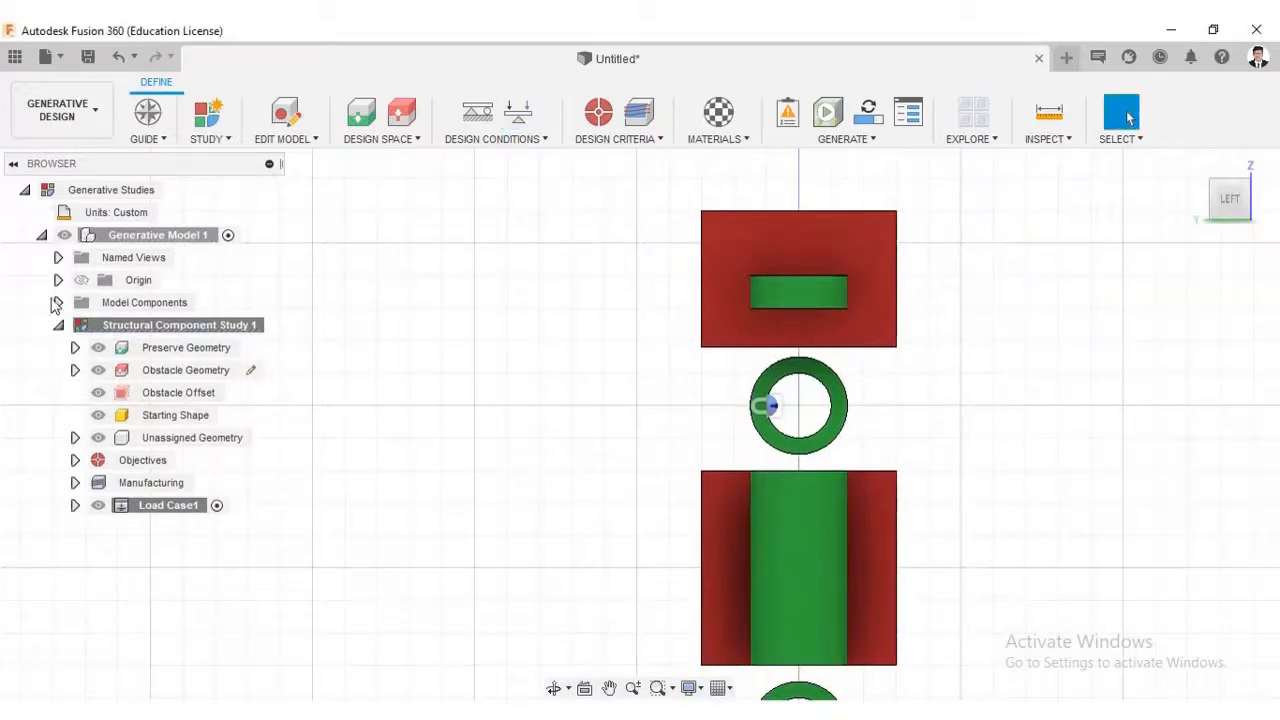
Step: List the model's bodies and hide the three obstacle blocks, Body7, Body8 and Body9
click(58, 302)
click(75, 325)
click(150, 525)
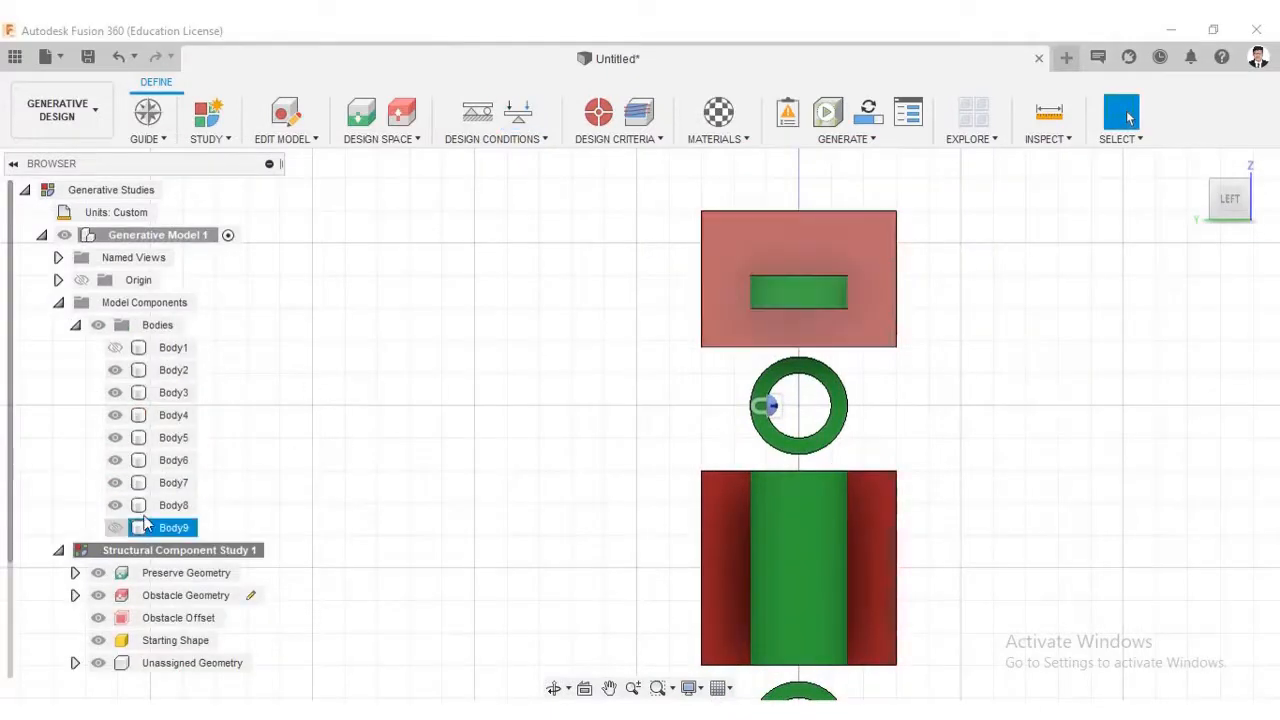
scroll(530, 335, down, 4)
middle_drag(546, 297, 589, 189)
click(116, 505)
click(116, 483)
Step: Apply a Force load to the outer cylindrical faces of both hinge rings, directed downward with a Y angle of 90 deg
shift+middle_drag(762, 474, 477, 77)
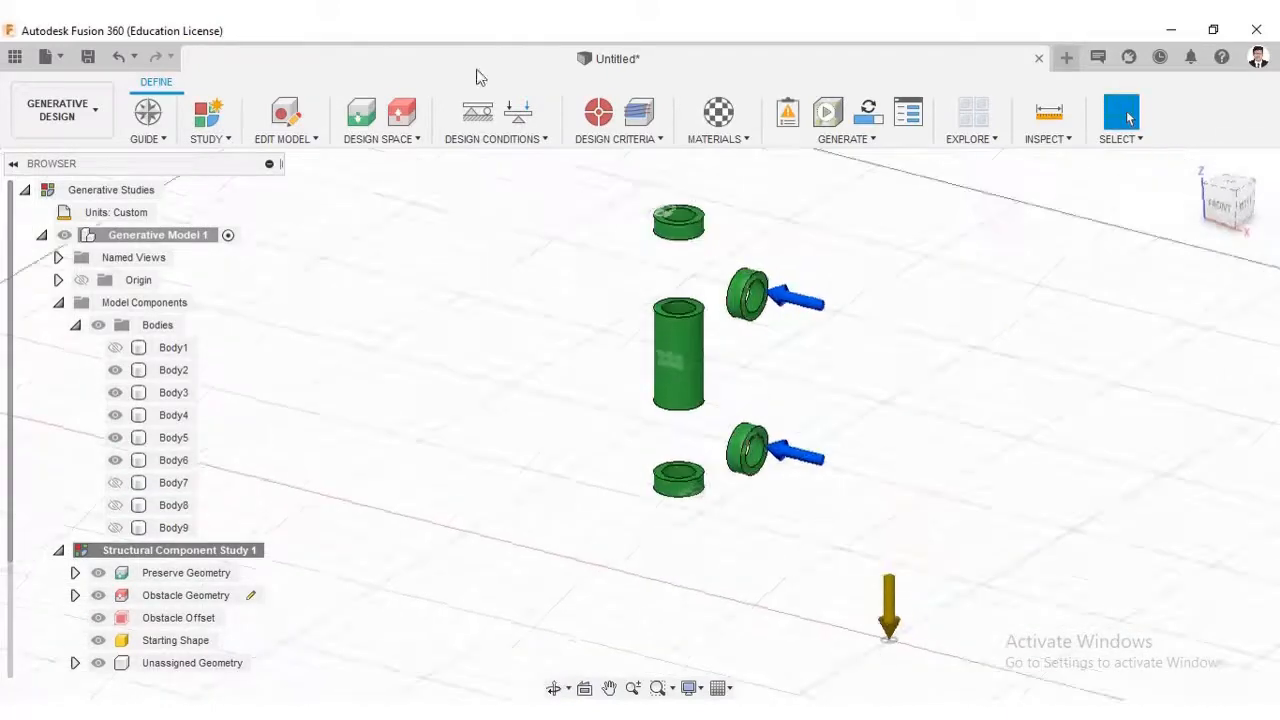
scroll(751, 281, up, 6)
click(749, 285)
scroll(758, 490, down, 2)
shift+middle_drag(757, 492, 740, 452)
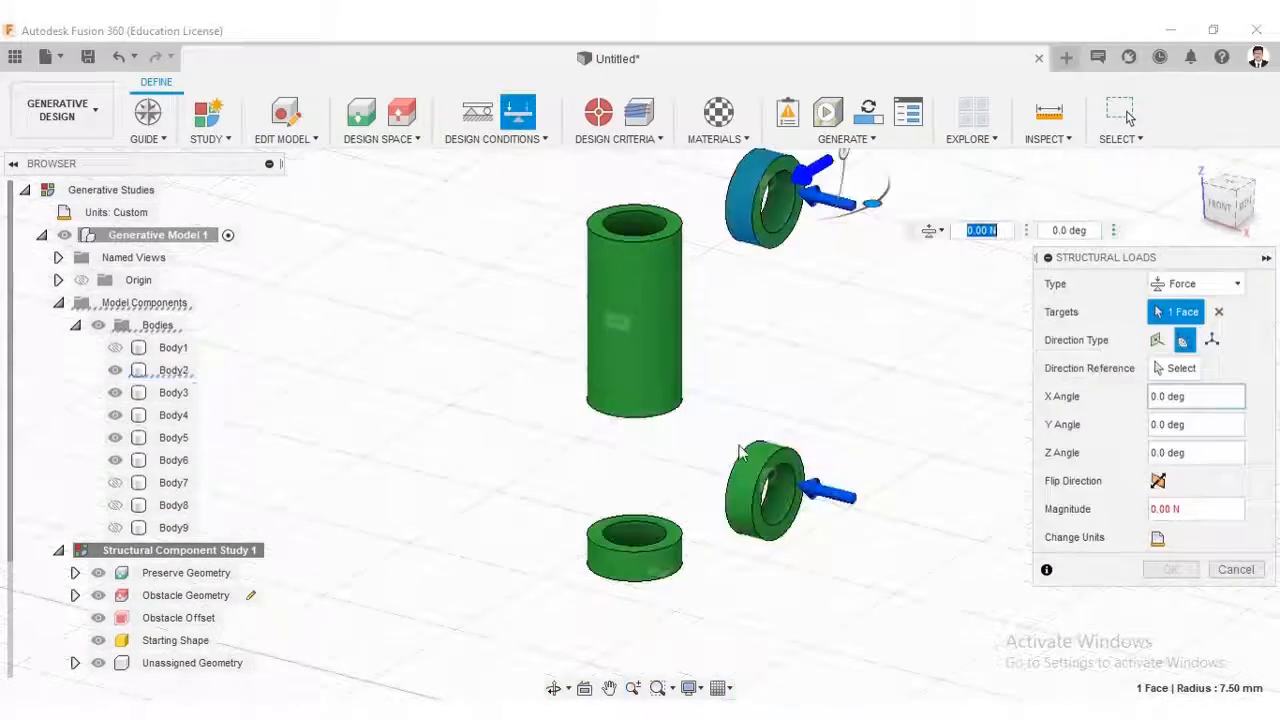
click(765, 490)
click(1243, 200)
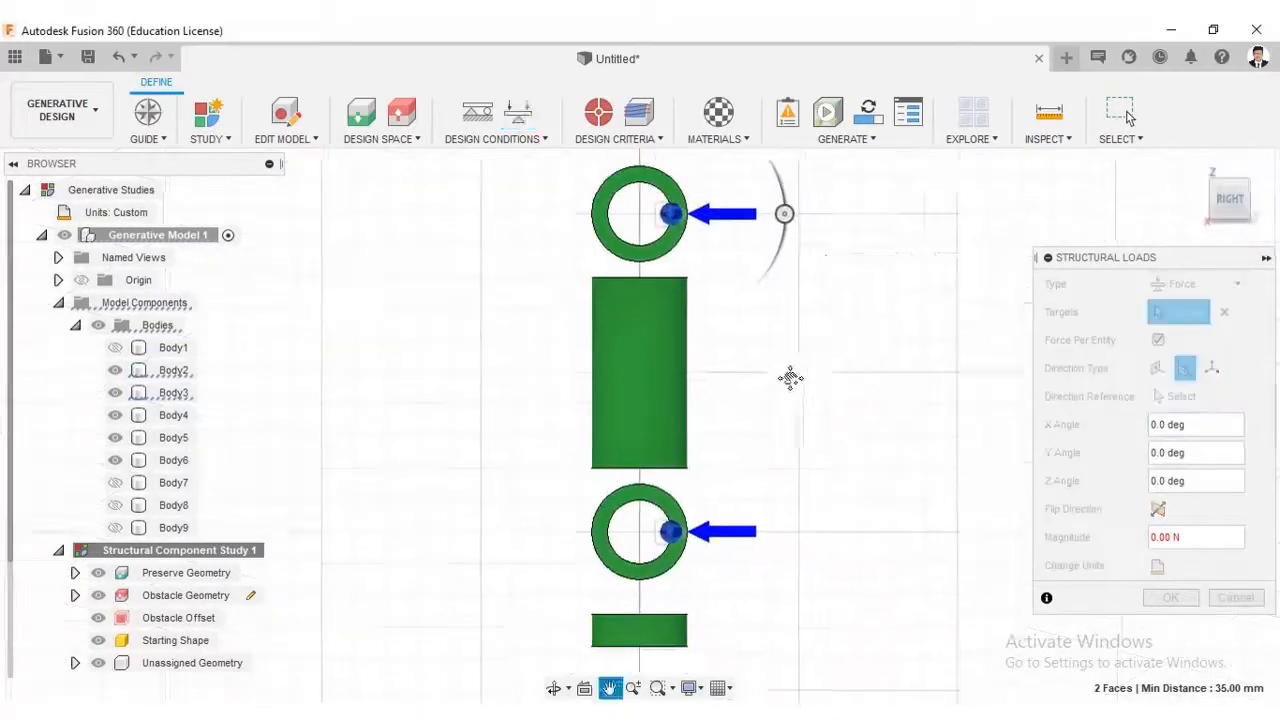
drag(793, 243, 700, 143)
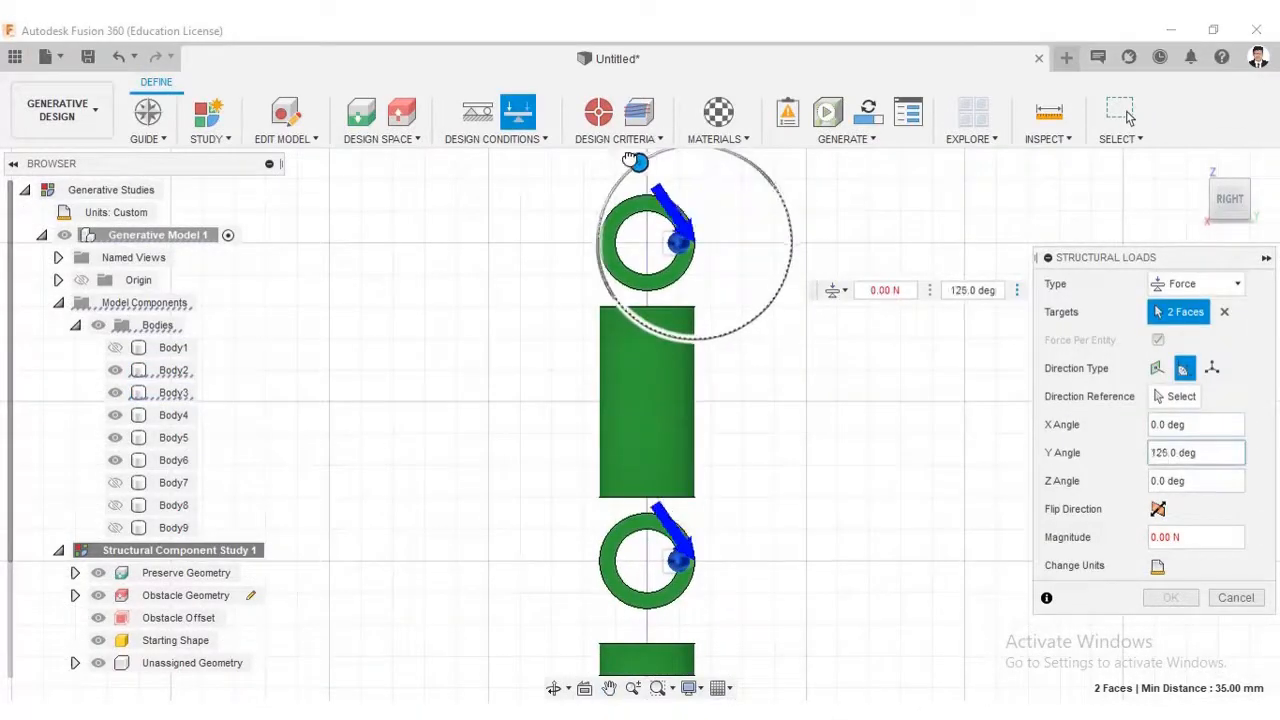
shift+middle_drag(868, 547, 1140, 605)
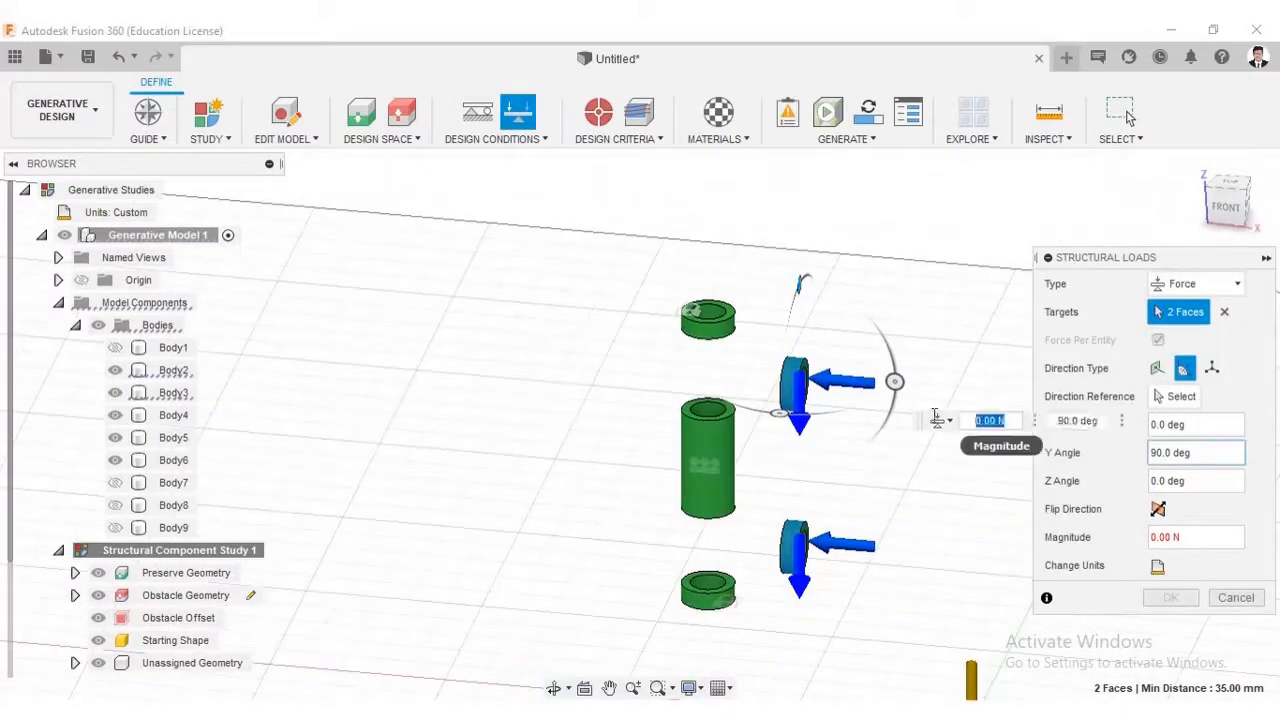
key(Return)
Step: Apply a normal Force load to both end faces of the middle tube and the end rings' flat faces that face the tube
shift+middle_drag(928, 420, 745, 332)
click(522, 125)
scroll(738, 332, up, 5)
click(735, 332)
shift+middle_drag(748, 505, 730, 415)
click(737, 457)
scroll(739, 554, down, 5)
shift+middle_drag(725, 465, 710, 403)
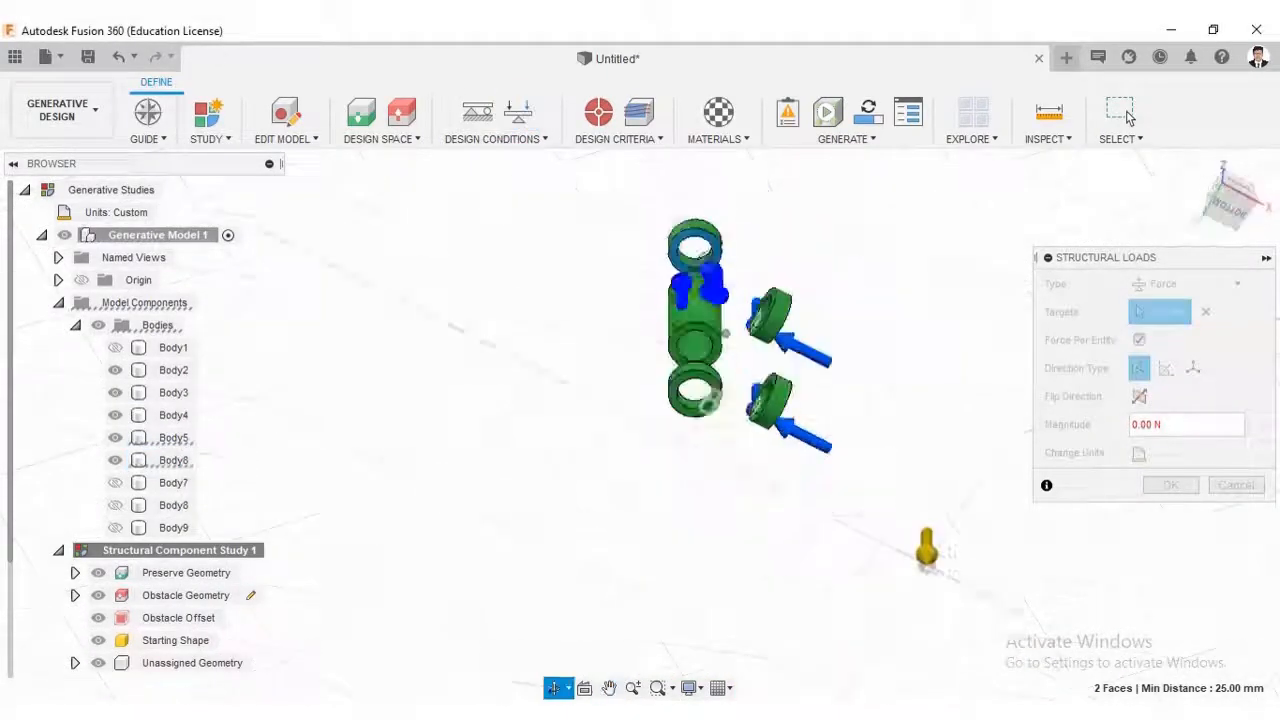
scroll(708, 325, up, 5)
click(706, 351)
shift+middle_drag(794, 477, 742, 534)
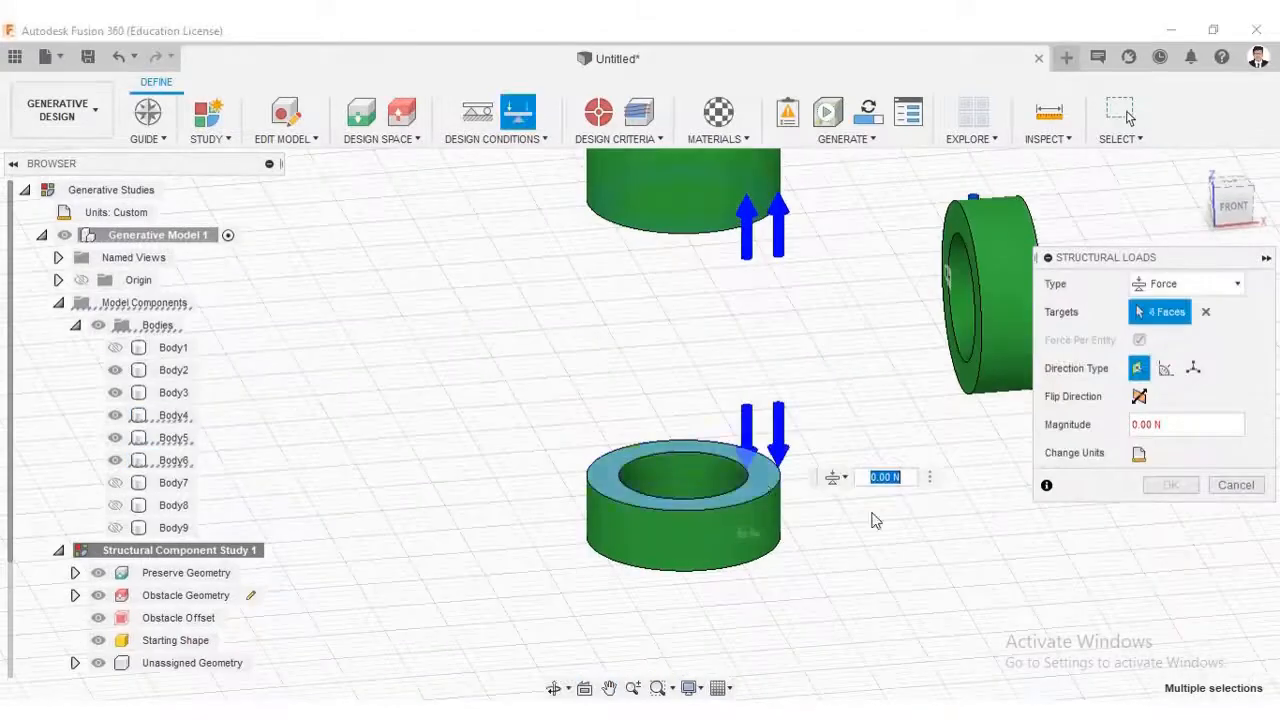
key(Return)
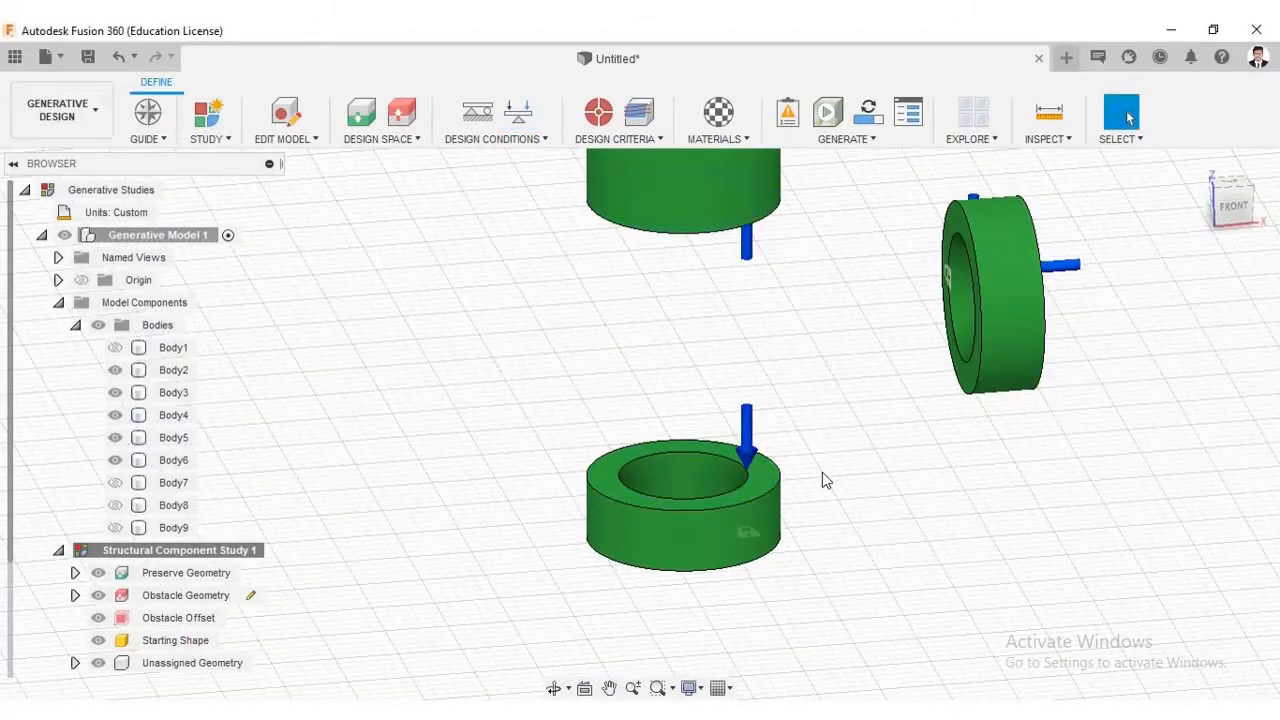
Step: Run the pre-check on the study and generate a preview of the bracket shape
scroll(822, 472, down, 5)
mouse_move(823, 474)
shift+middle_down()
mouse_move(817, 410)
mouse_move(958, 421)
mouse_move(843, 480)
mouse_move(835, 452)
shift+middle_up()
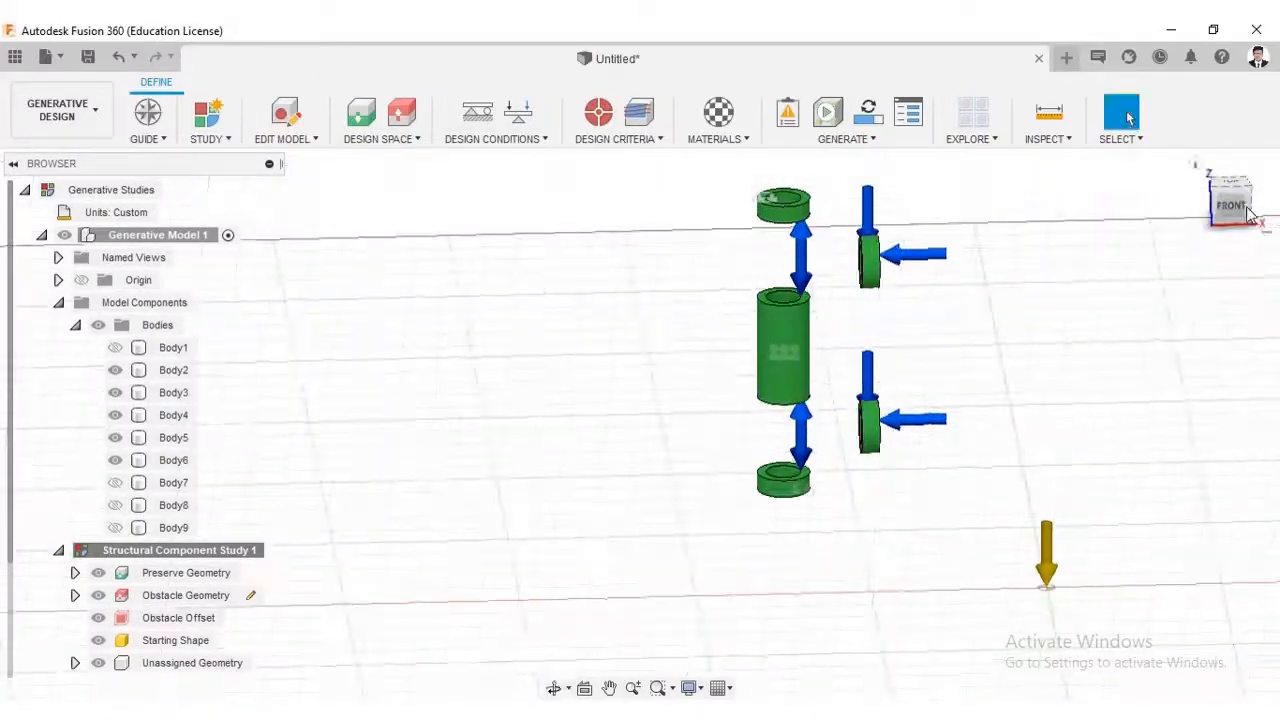
click(1236, 206)
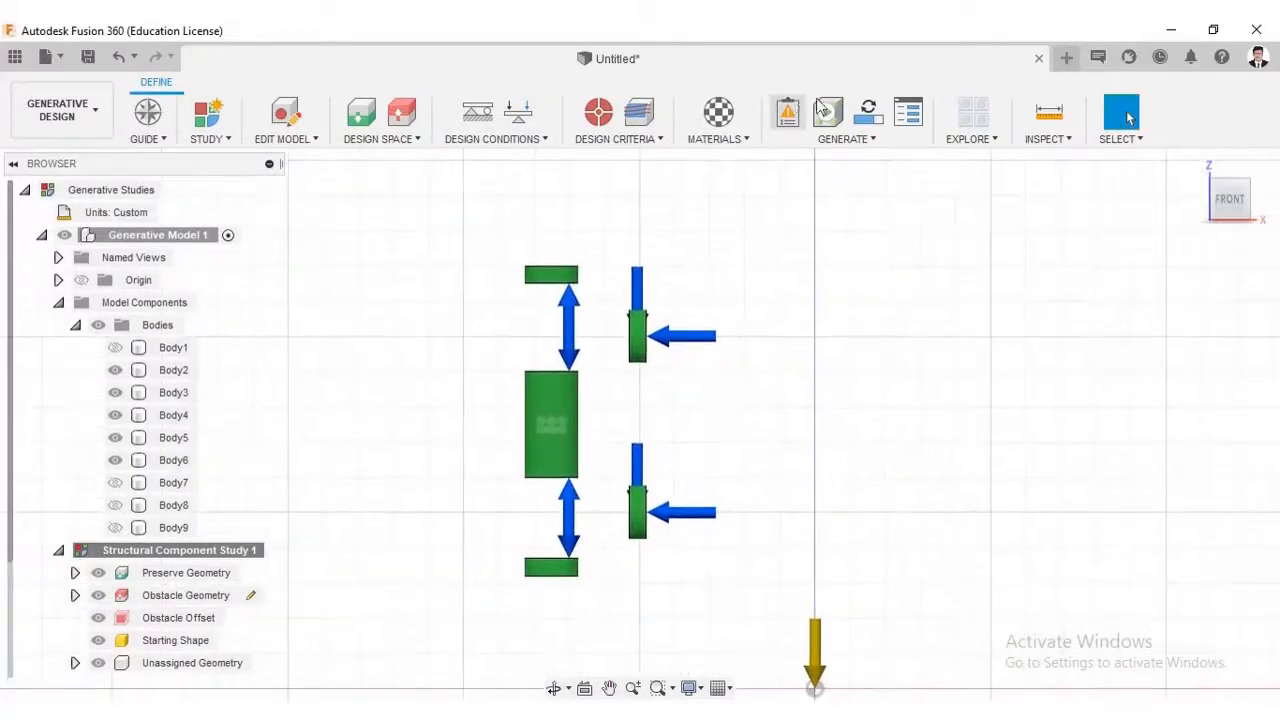
click(788, 116)
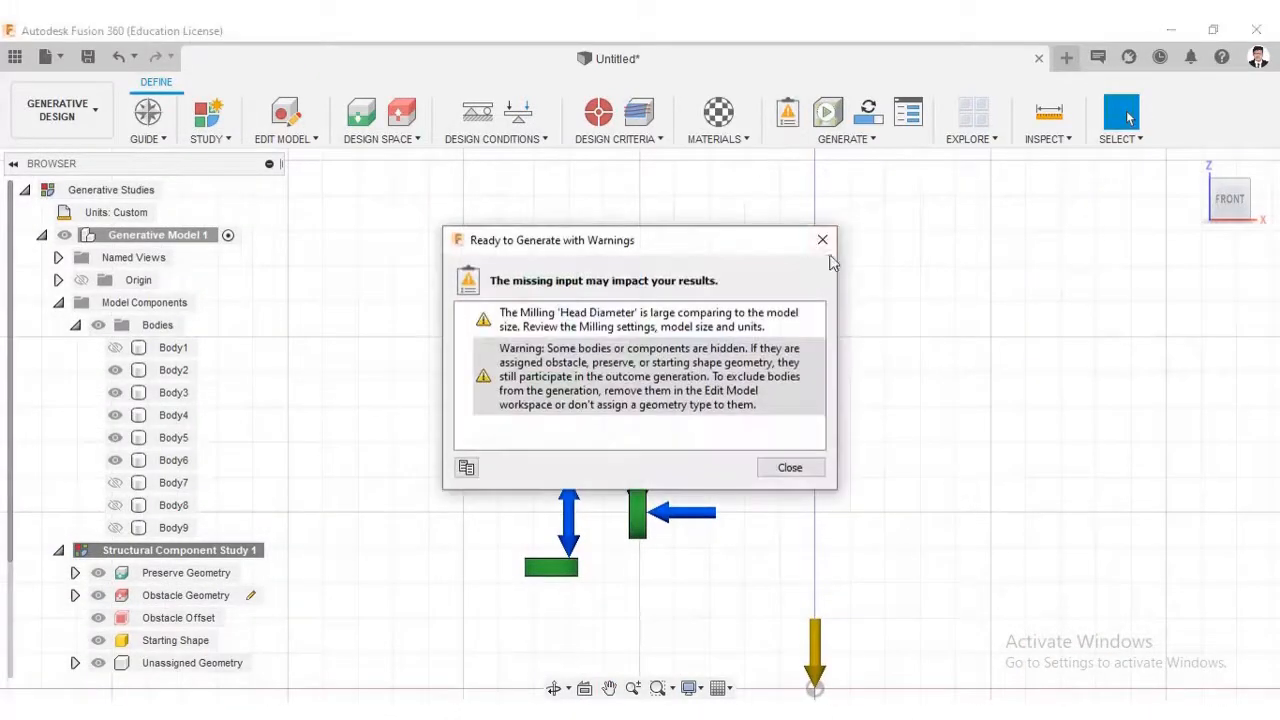
click(828, 112)
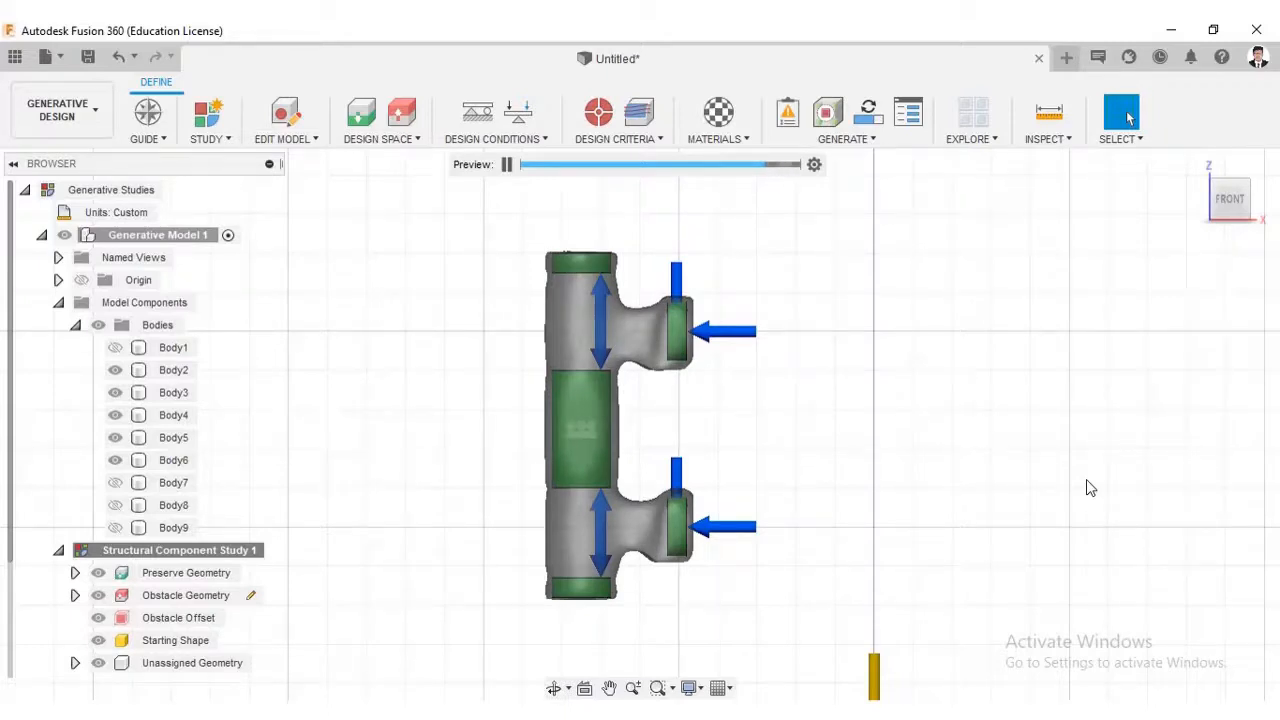
shift+middle_drag(1009, 477, 355, 484)
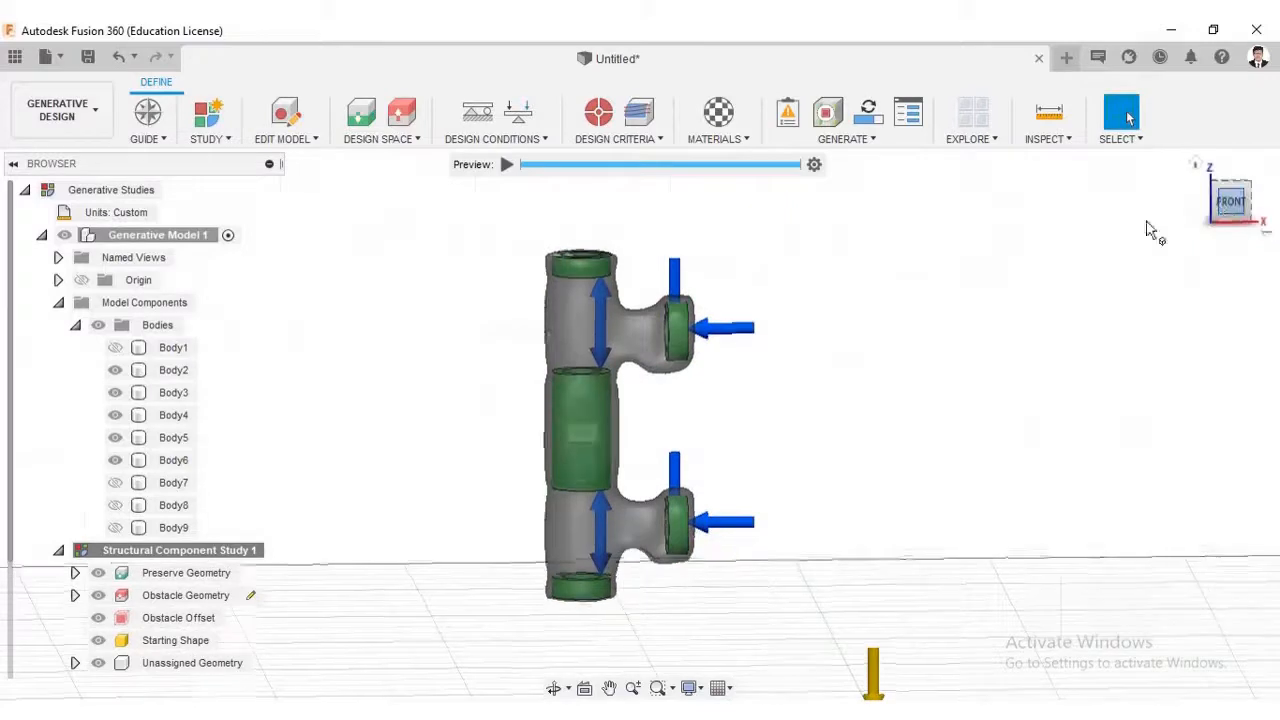
click(1228, 198)
Step: Generate the outcomes of Structural Component Study 1 and browse the list of processing outcomes
click(828, 112)
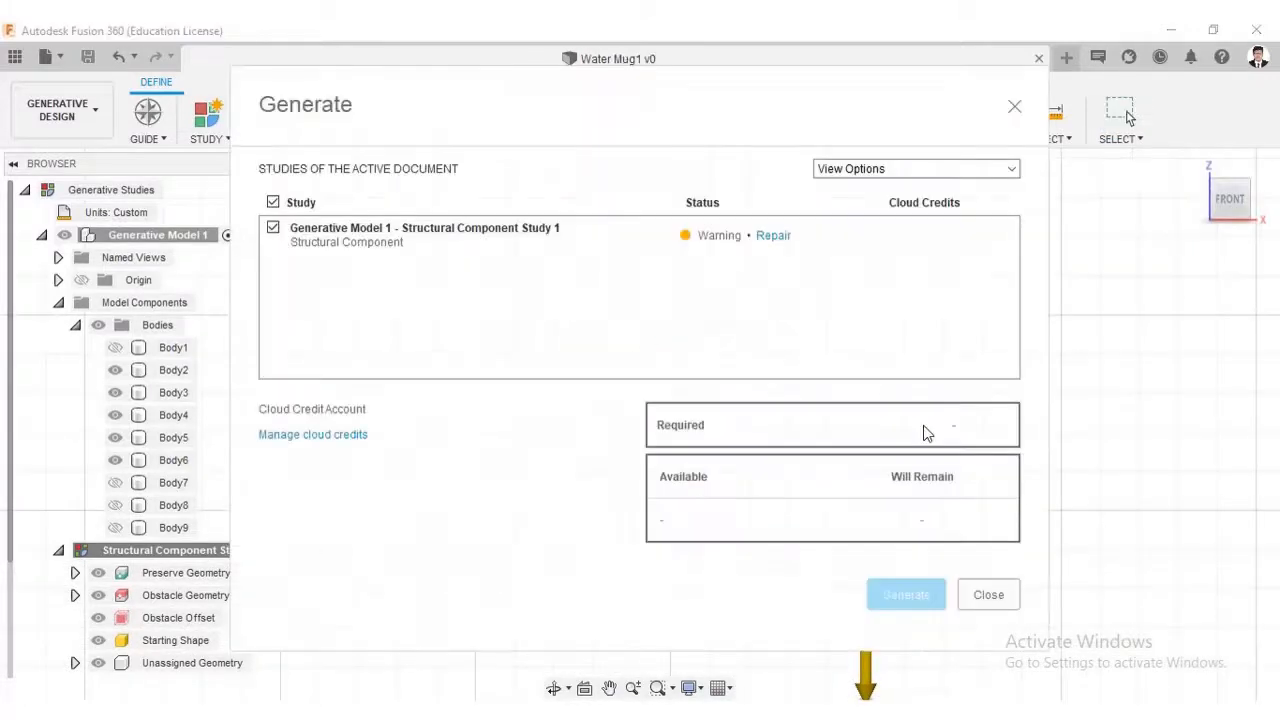
click(913, 593)
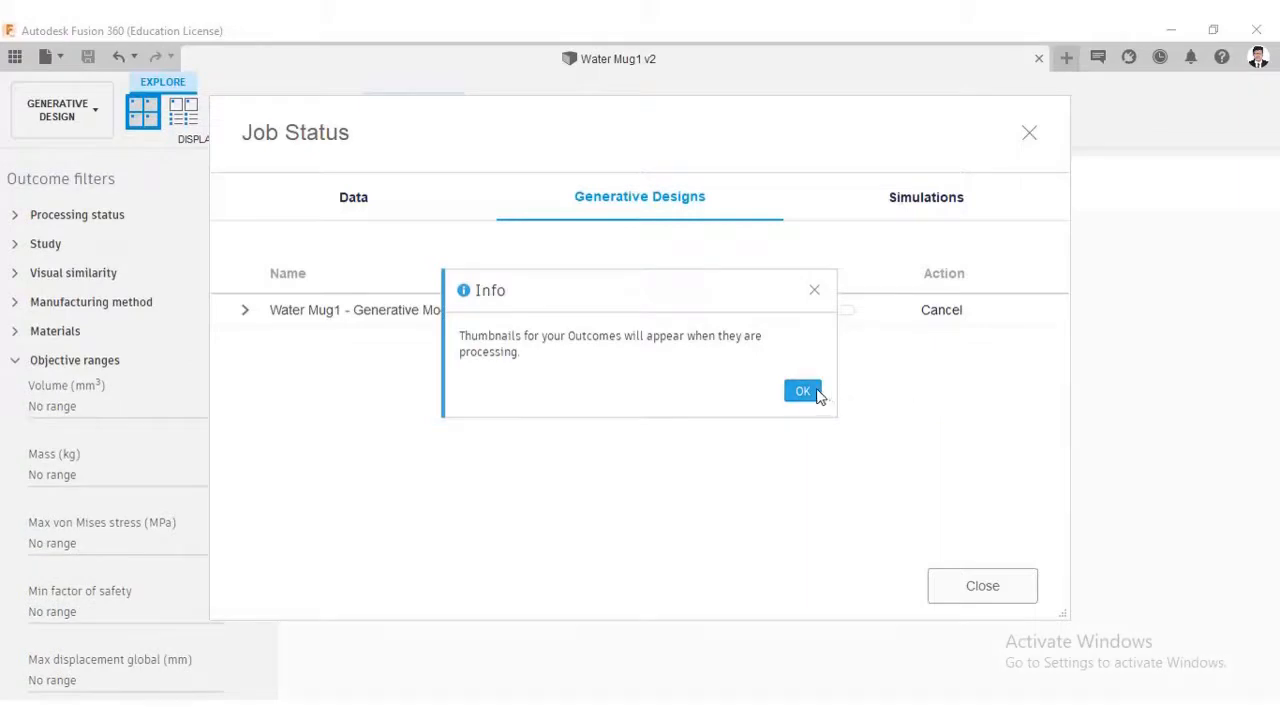
click(810, 391)
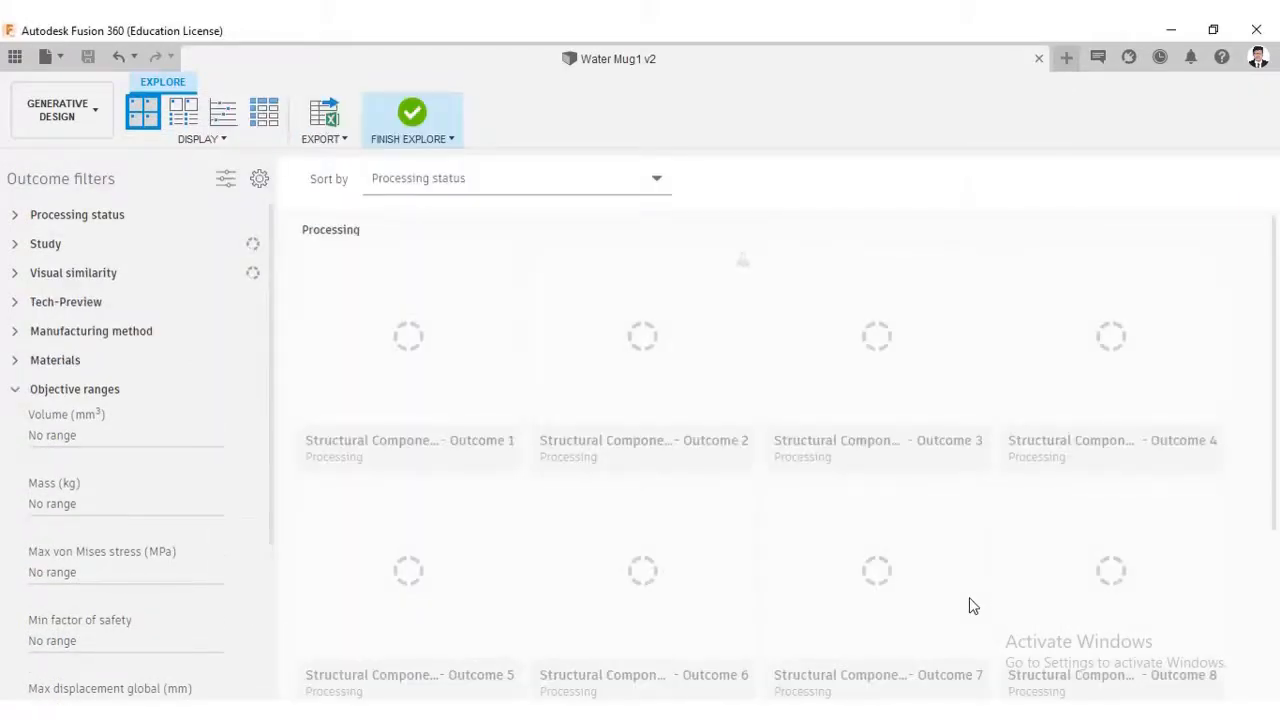
drag(1273, 489, 1278, 457)
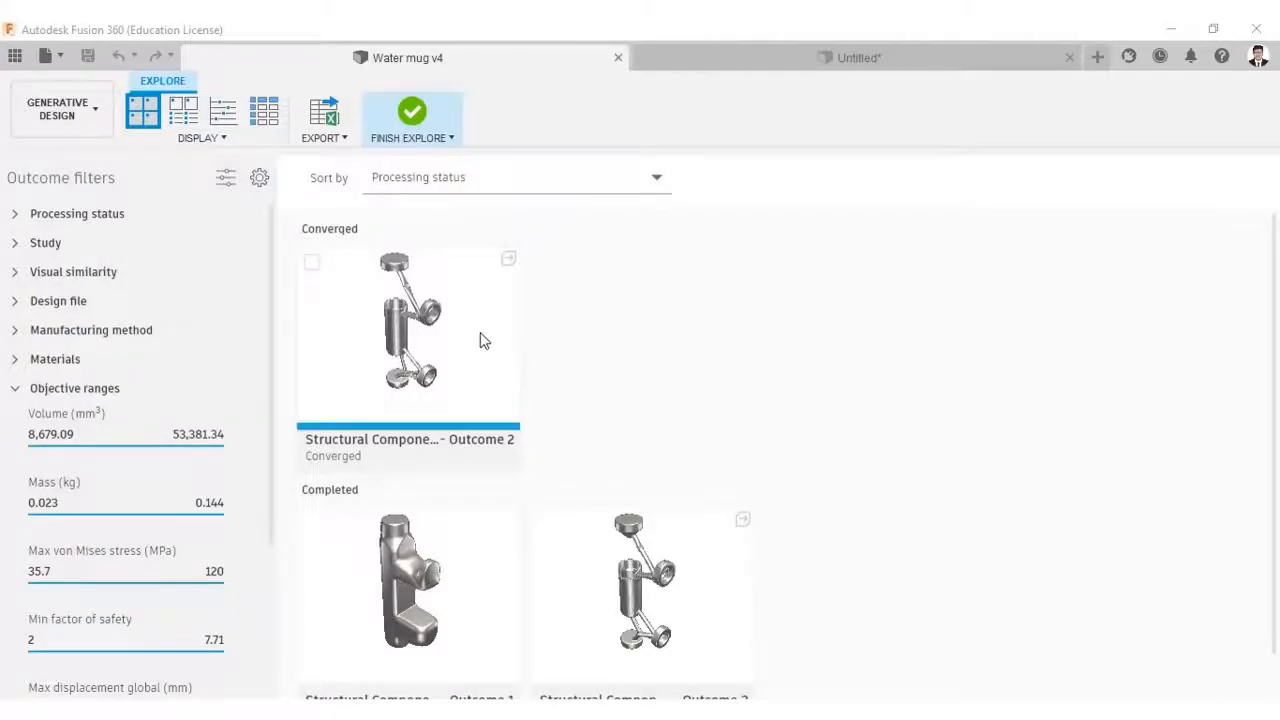
Step: Open the converged Outcome 2 of the Water mug study and load its ready design as a new document
double_click(480, 336)
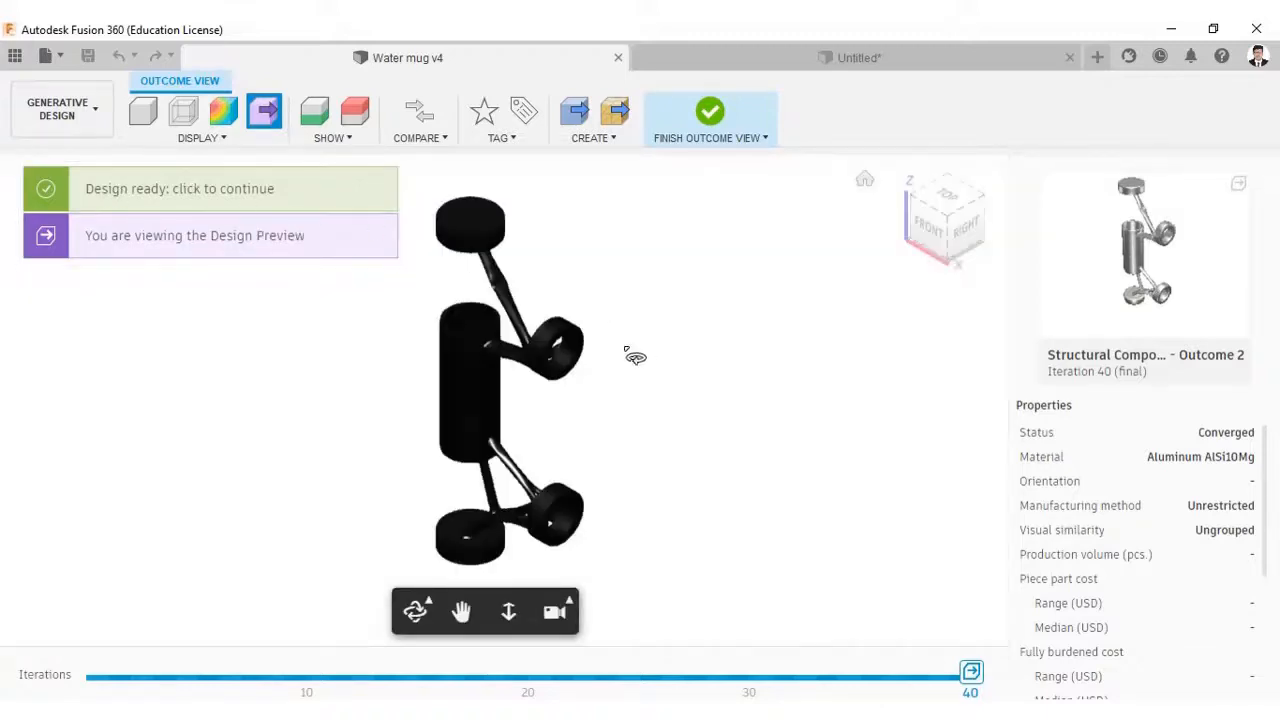
click(209, 189)
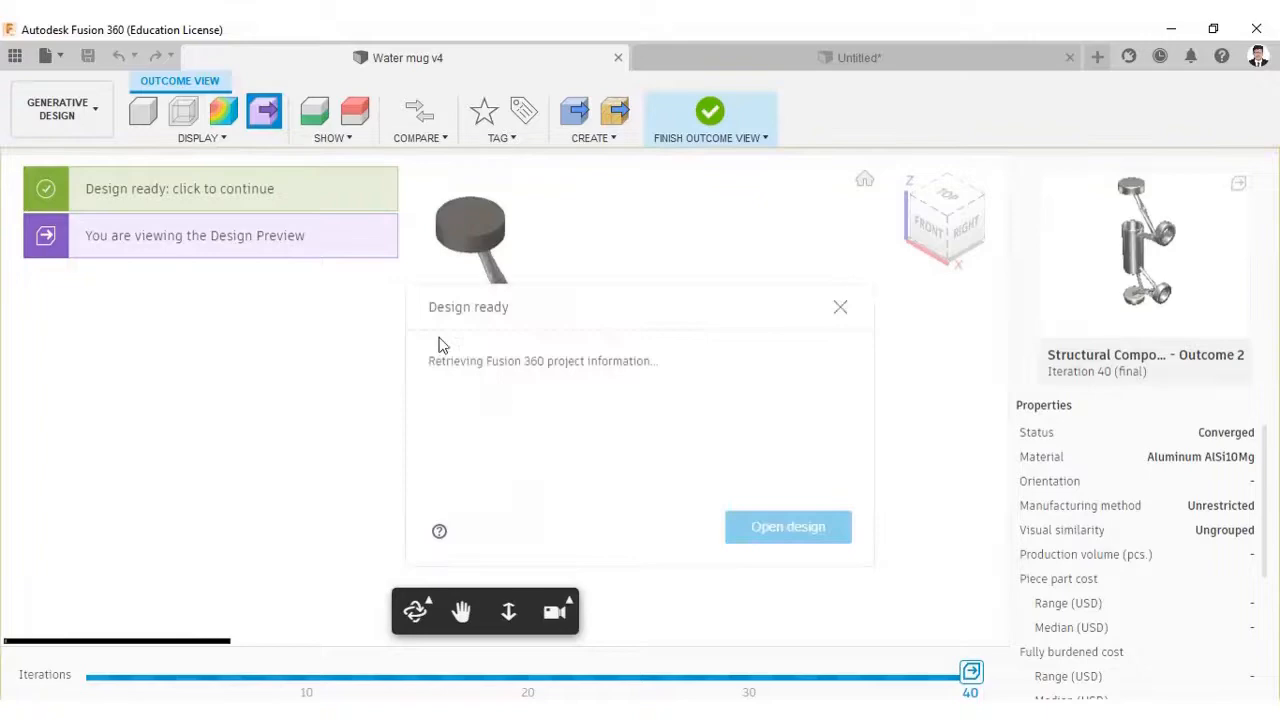
click(795, 526)
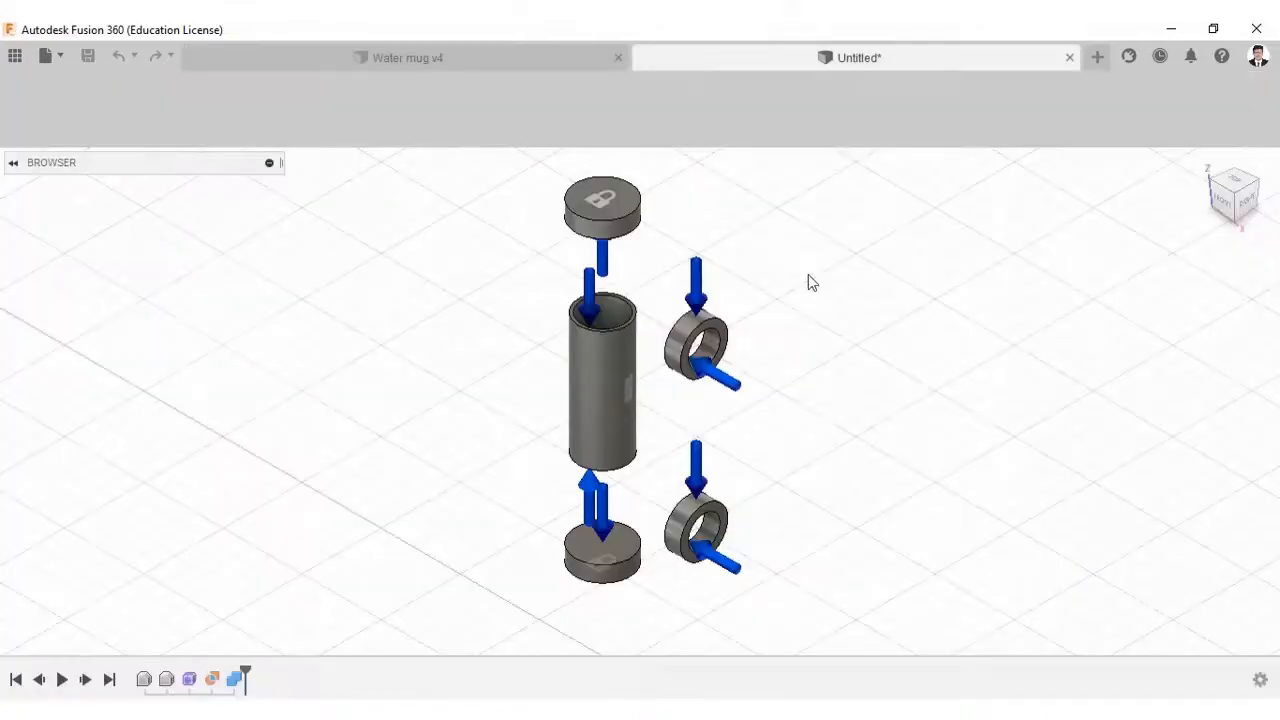
drag(743, 426, 838, 386)
key(Escape)
click(1236, 196)
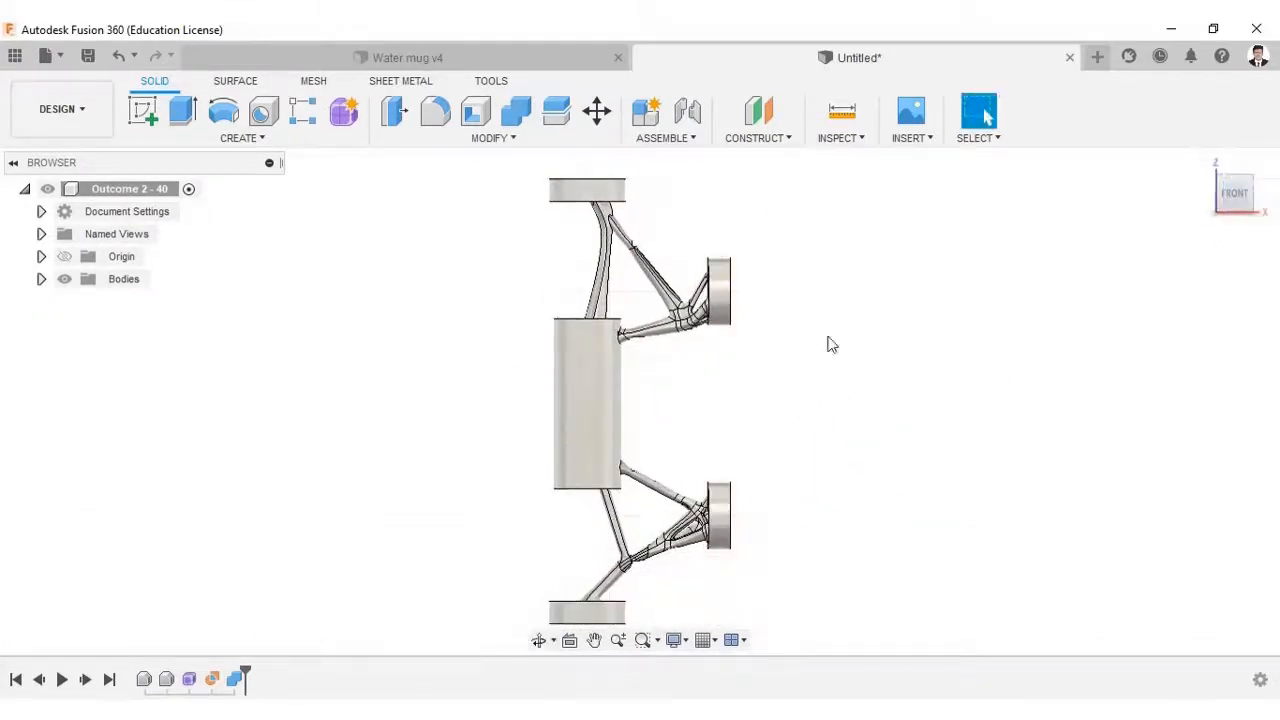
shift+middle_drag(831, 345, 577, 347)
drag(577, 347, 266, 343)
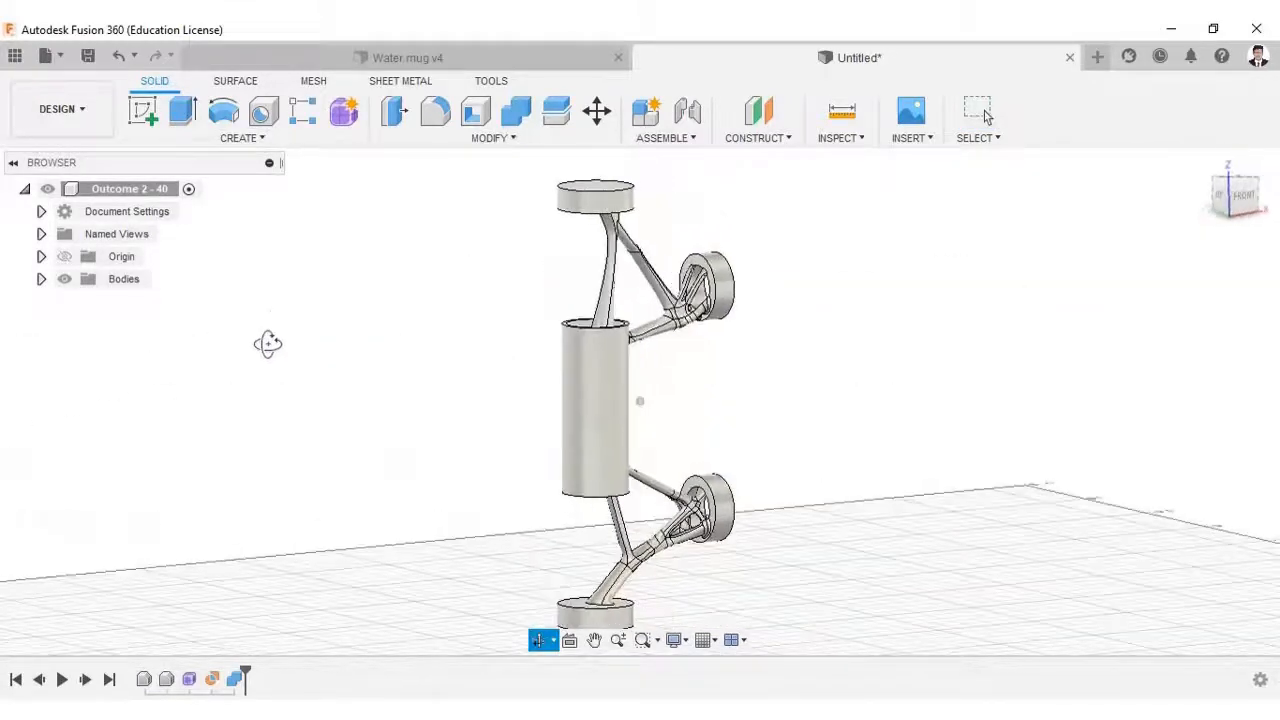
click(1234, 194)
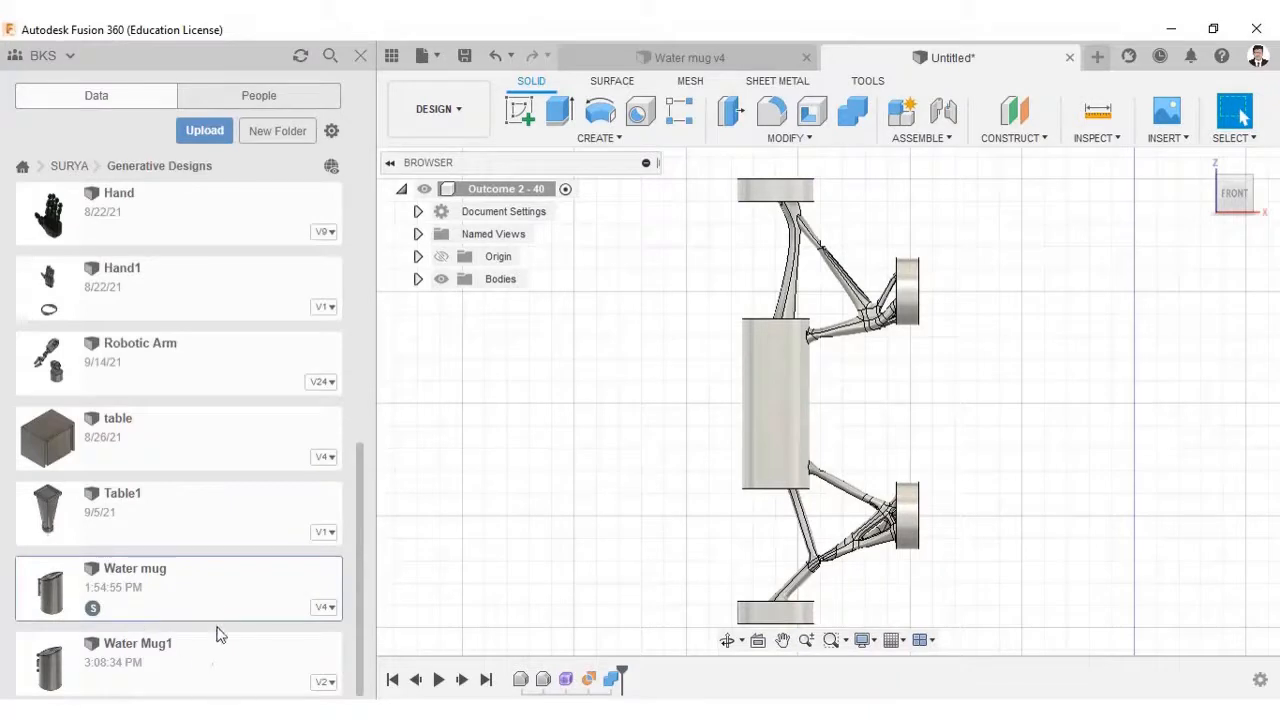
Step: Insert the Water mug design into the bracket document at its default position and break its link to the source file
right_click(224, 664)
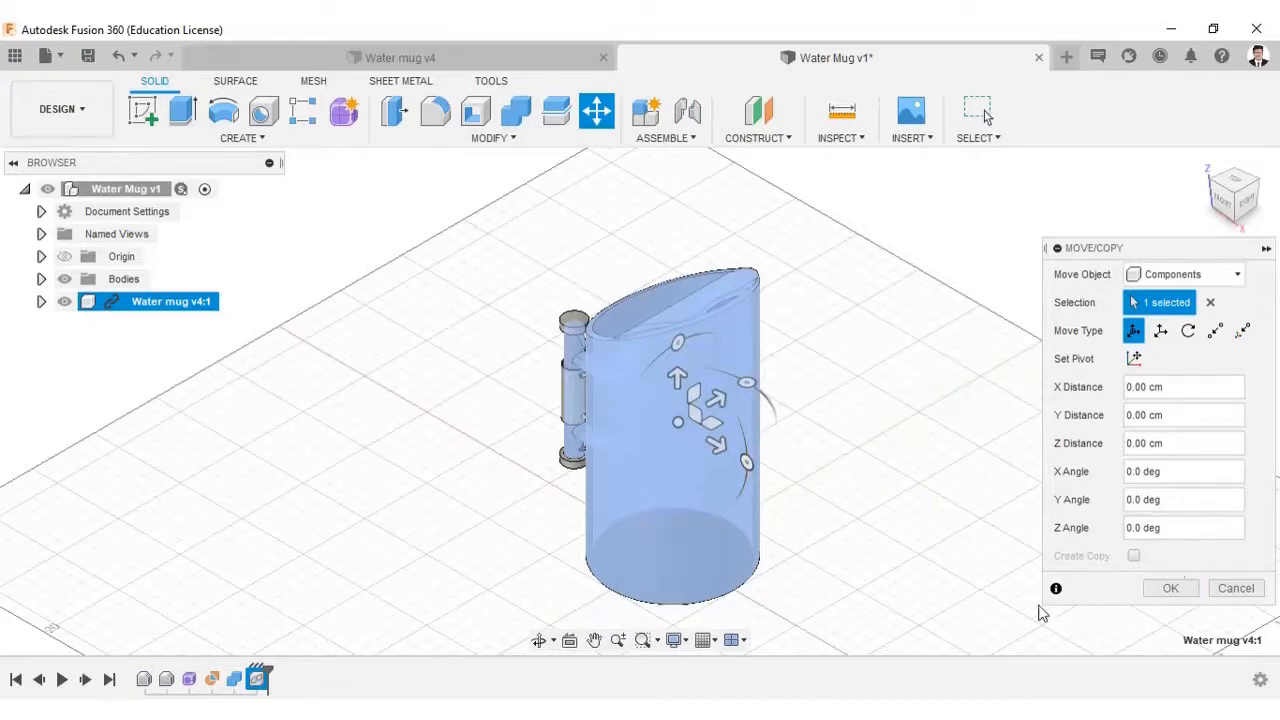
click(1146, 590)
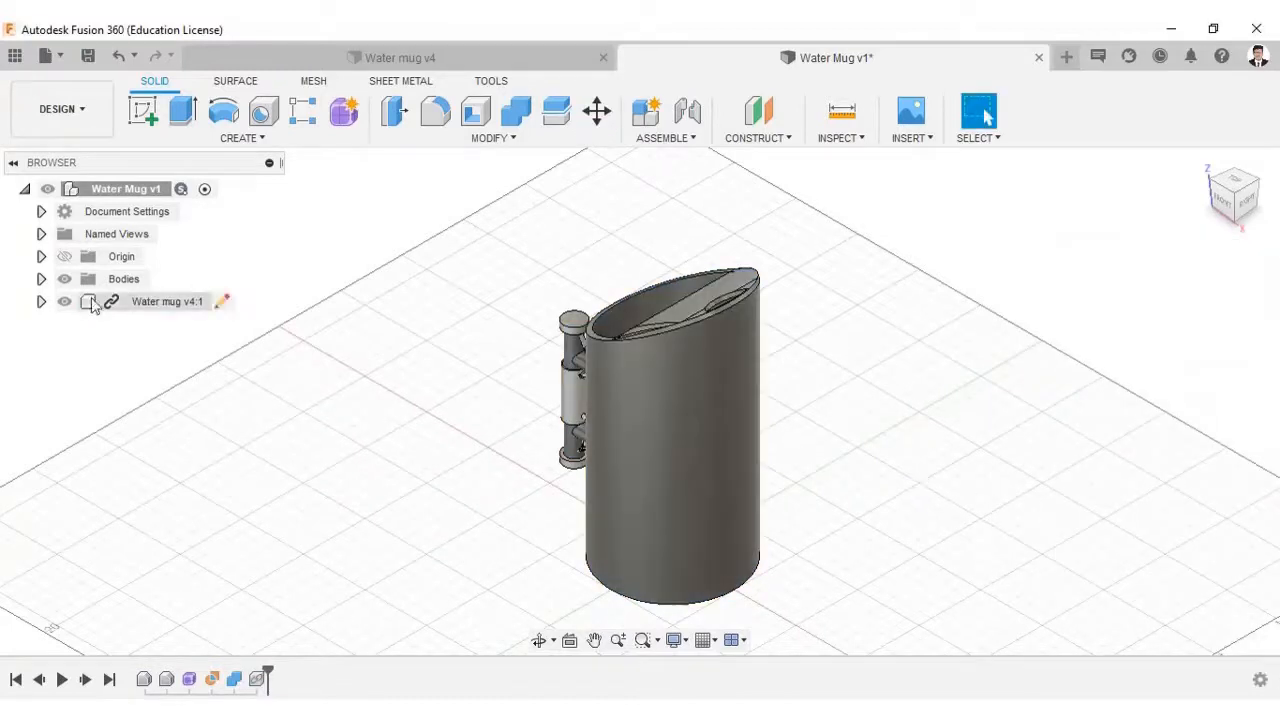
click(41, 279)
click(41, 279)
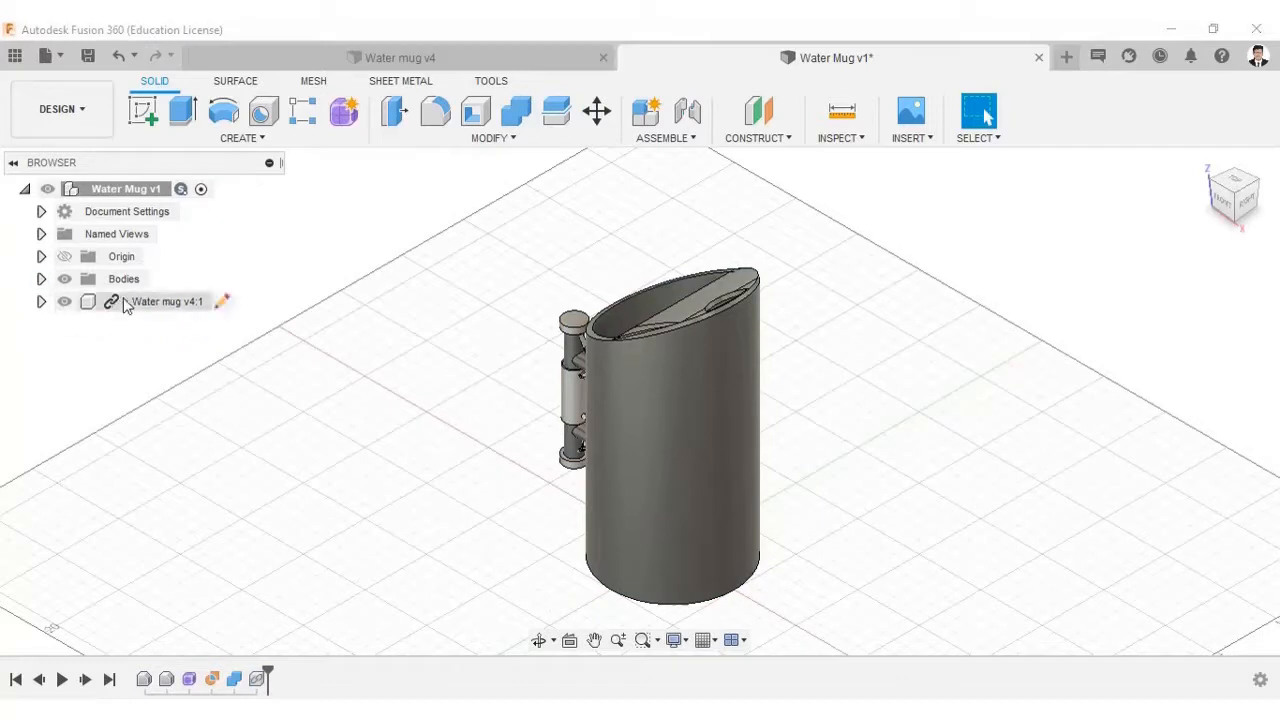
click(160, 301)
right_click(130, 301)
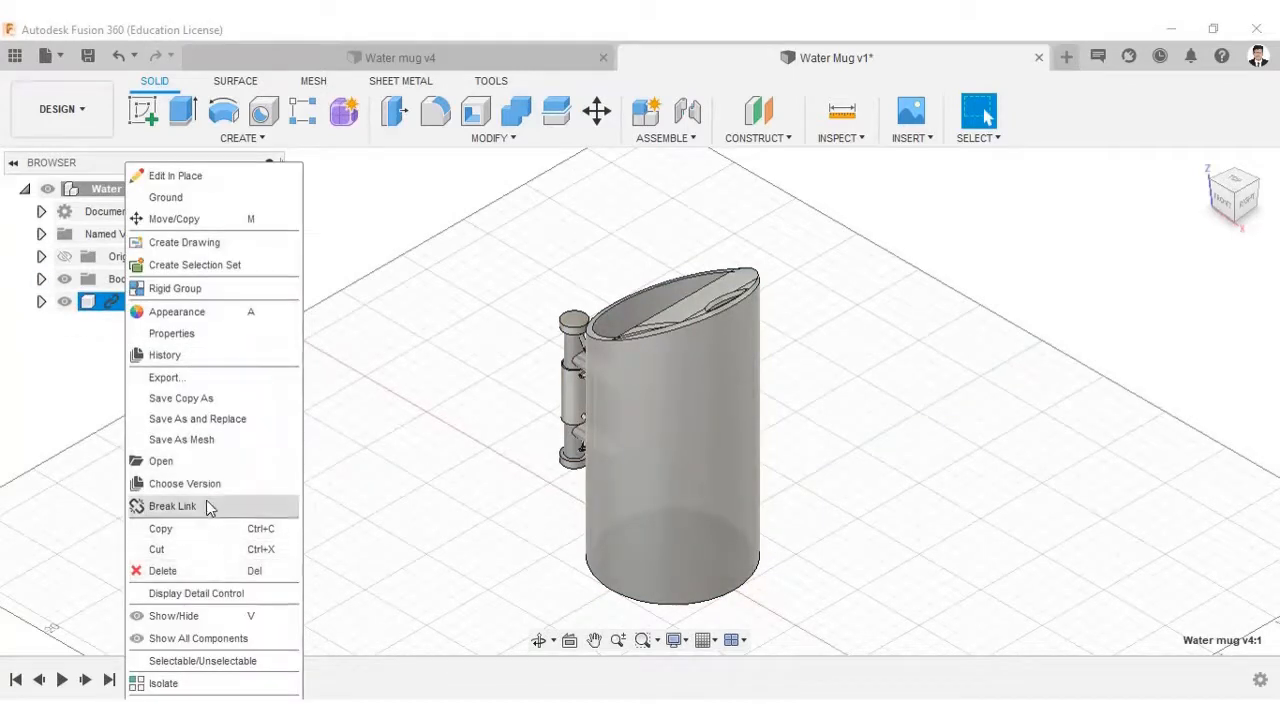
click(170, 506)
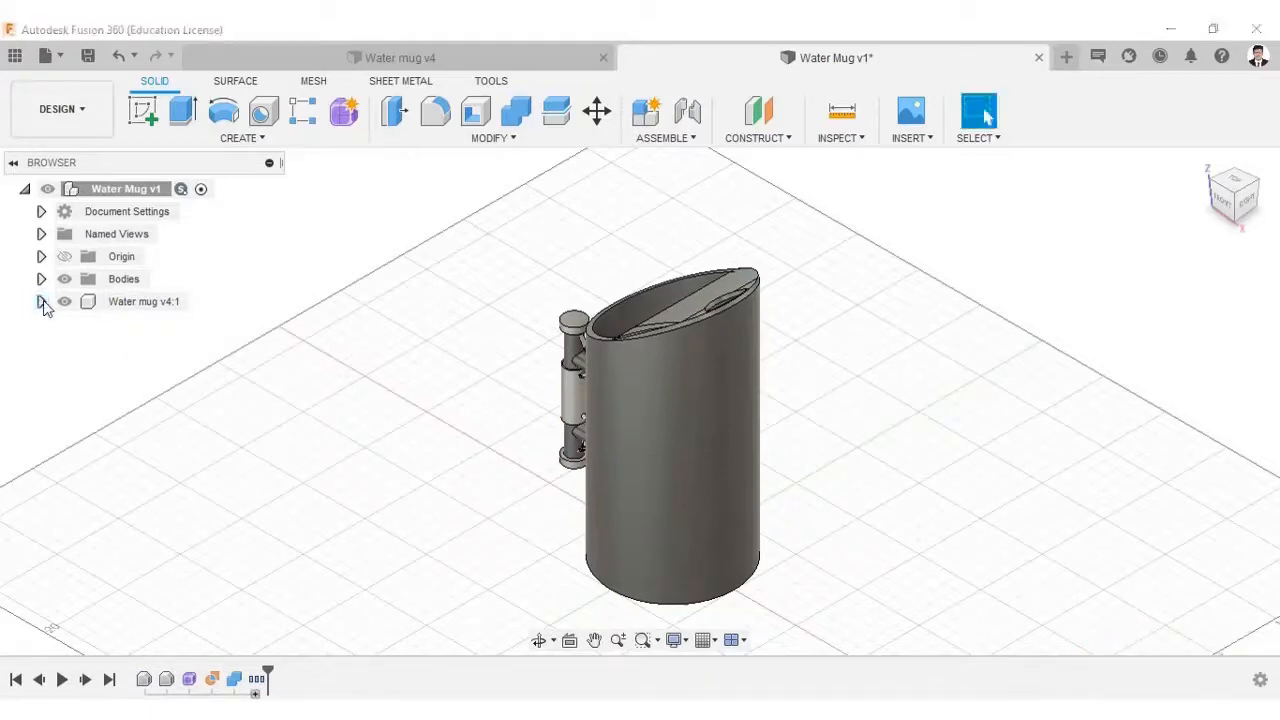
Step: Hide Body2 of the inserted Water mug component so the generated bracket stands alone beside the mug
click(41, 301)
click(58, 346)
click(97, 391)
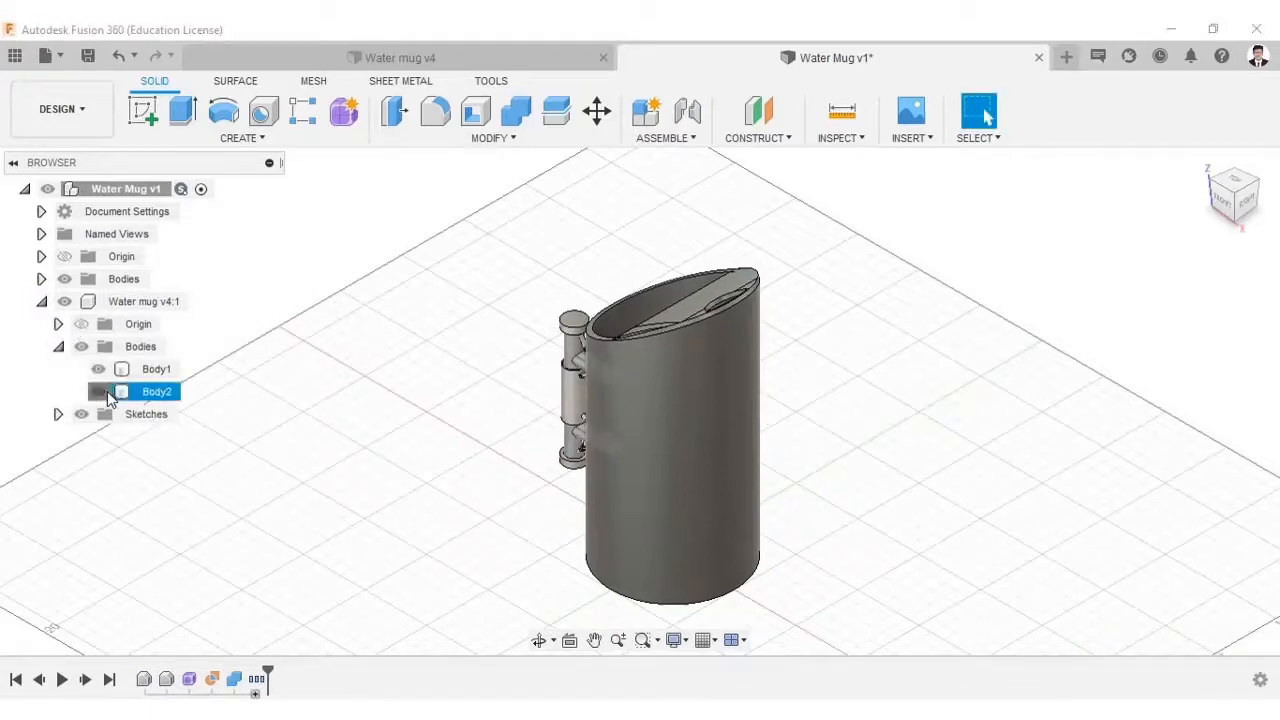
click(156, 369)
shift+middle_drag(680, 480, 806, 420)
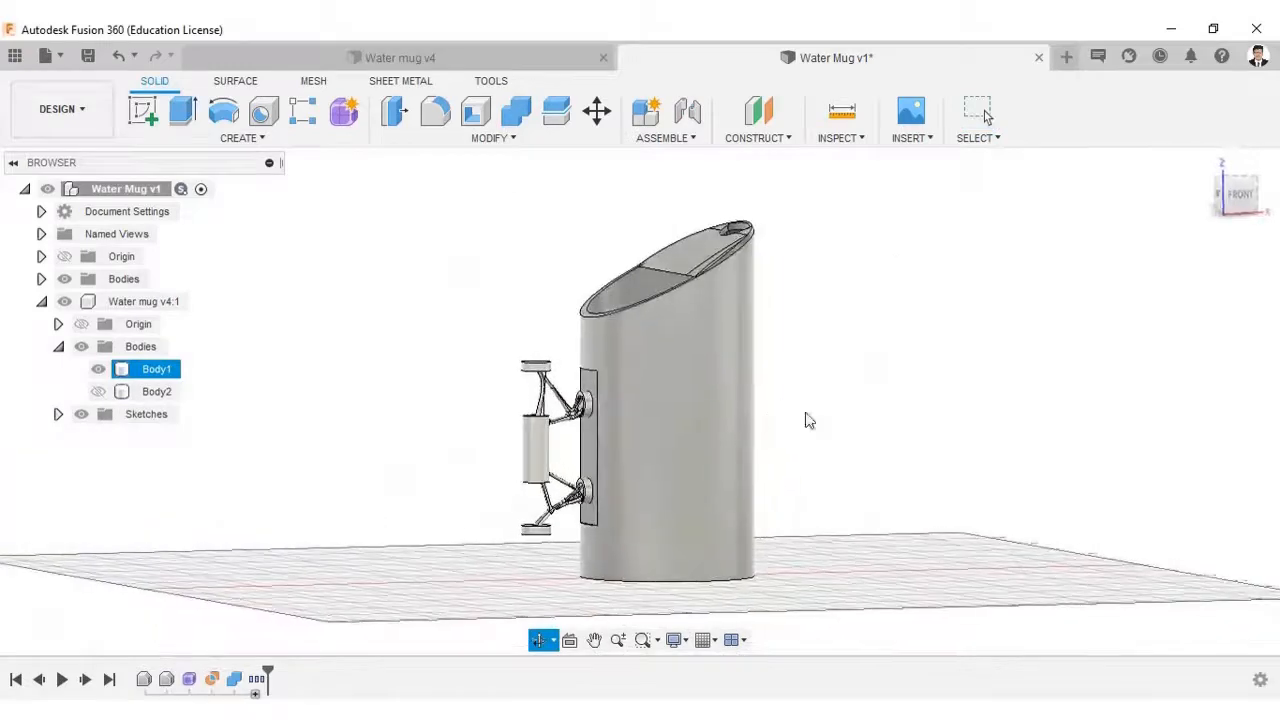
click(806, 420)
click(58, 346)
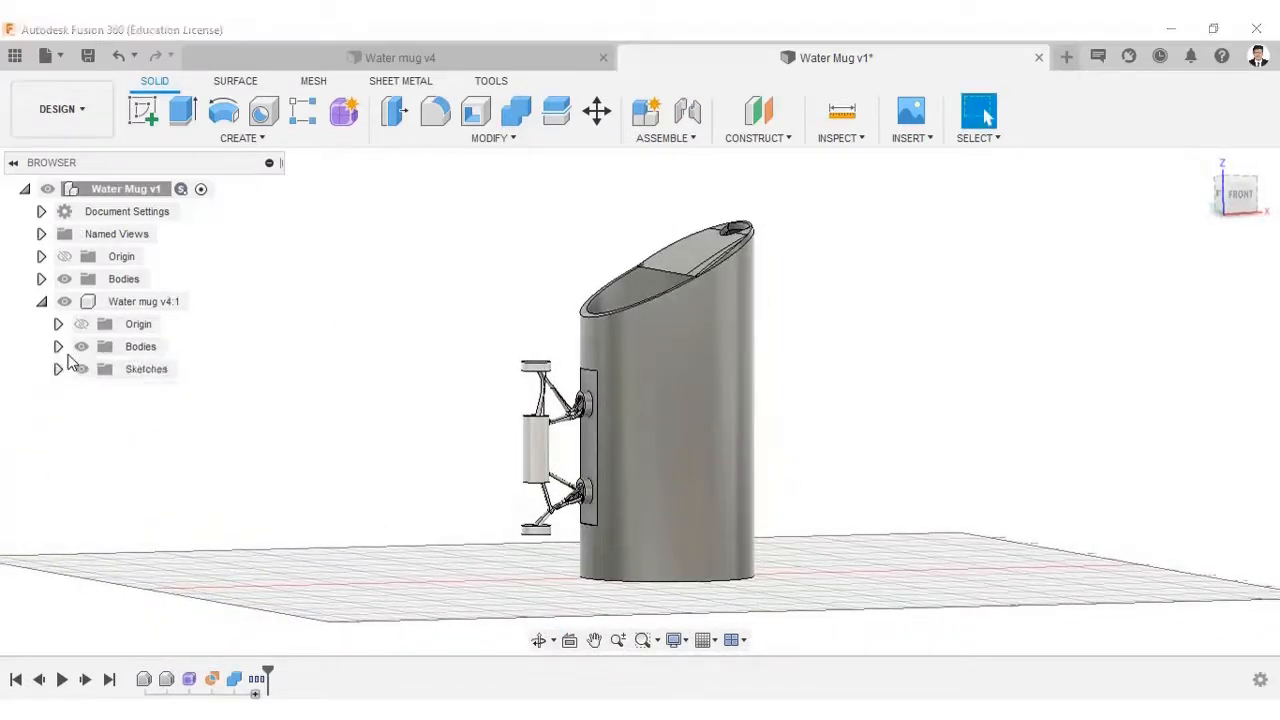
click(41, 301)
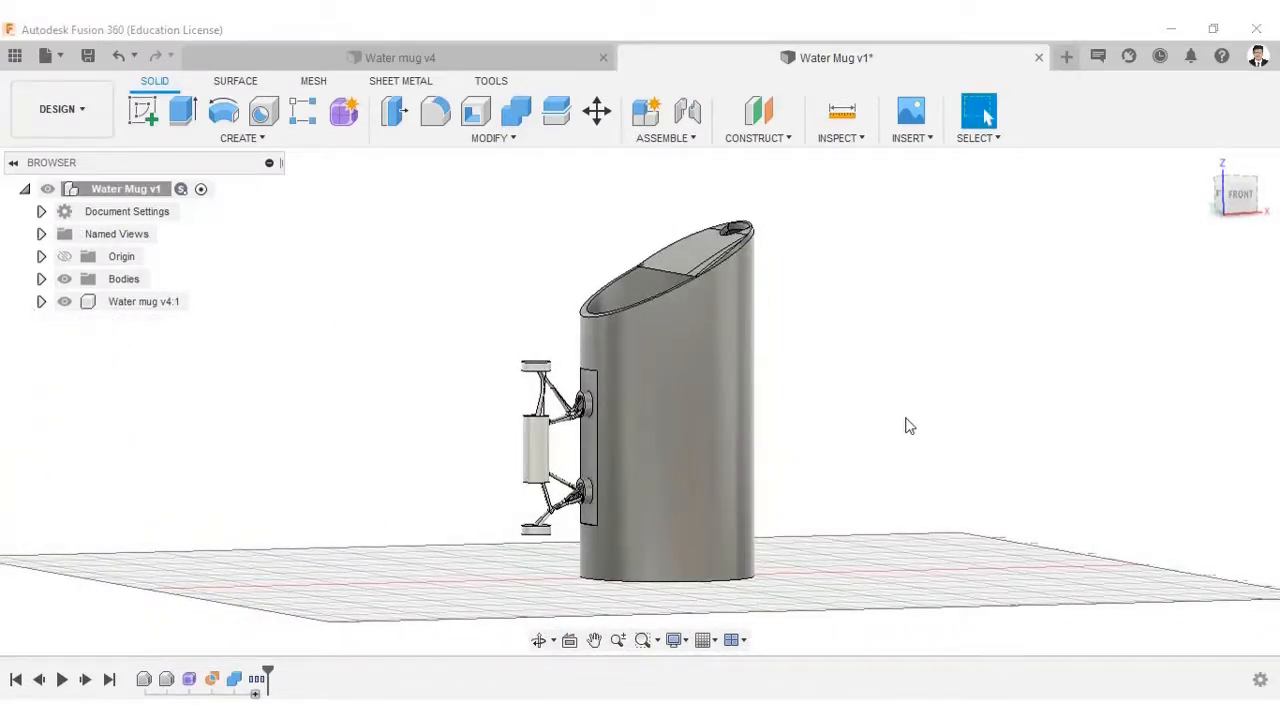
shift+middle_drag(906, 426, 383, 414)
scroll(591, 412, up, 5)
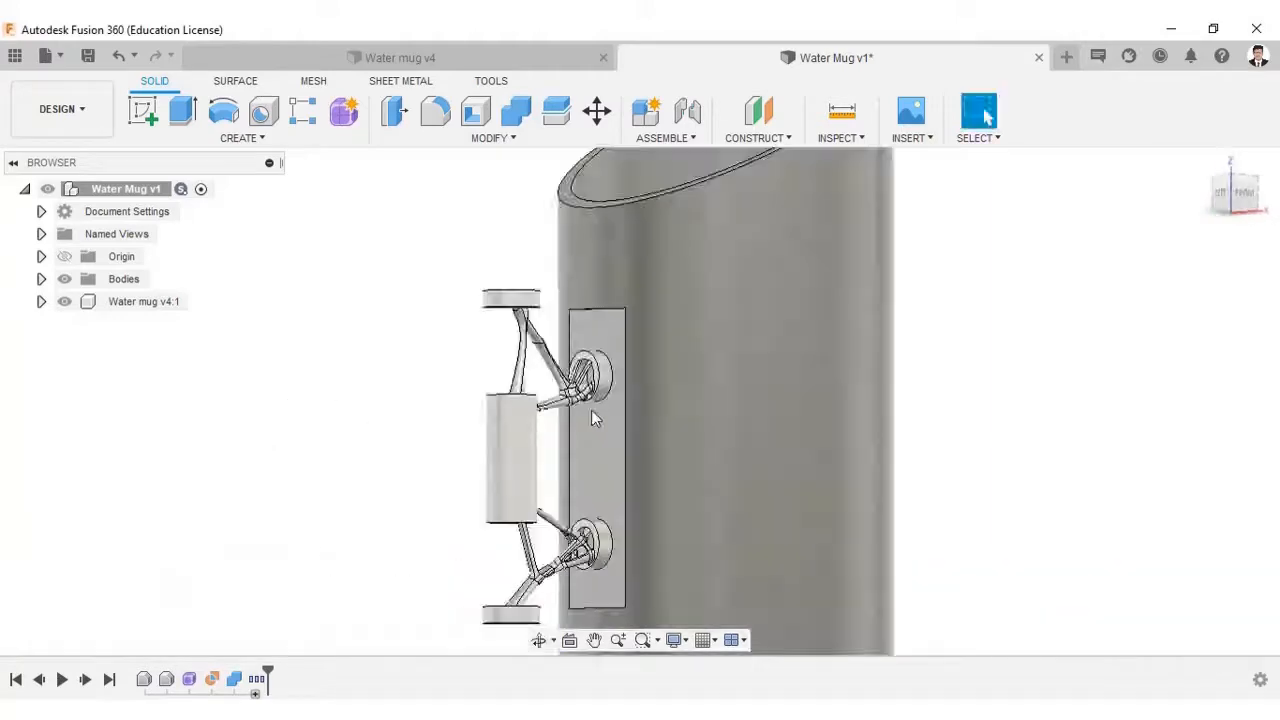
shift+middle_drag(782, 481, 712, 480)
click(1202, 166)
shift+middle_drag(943, 337, 810, 395)
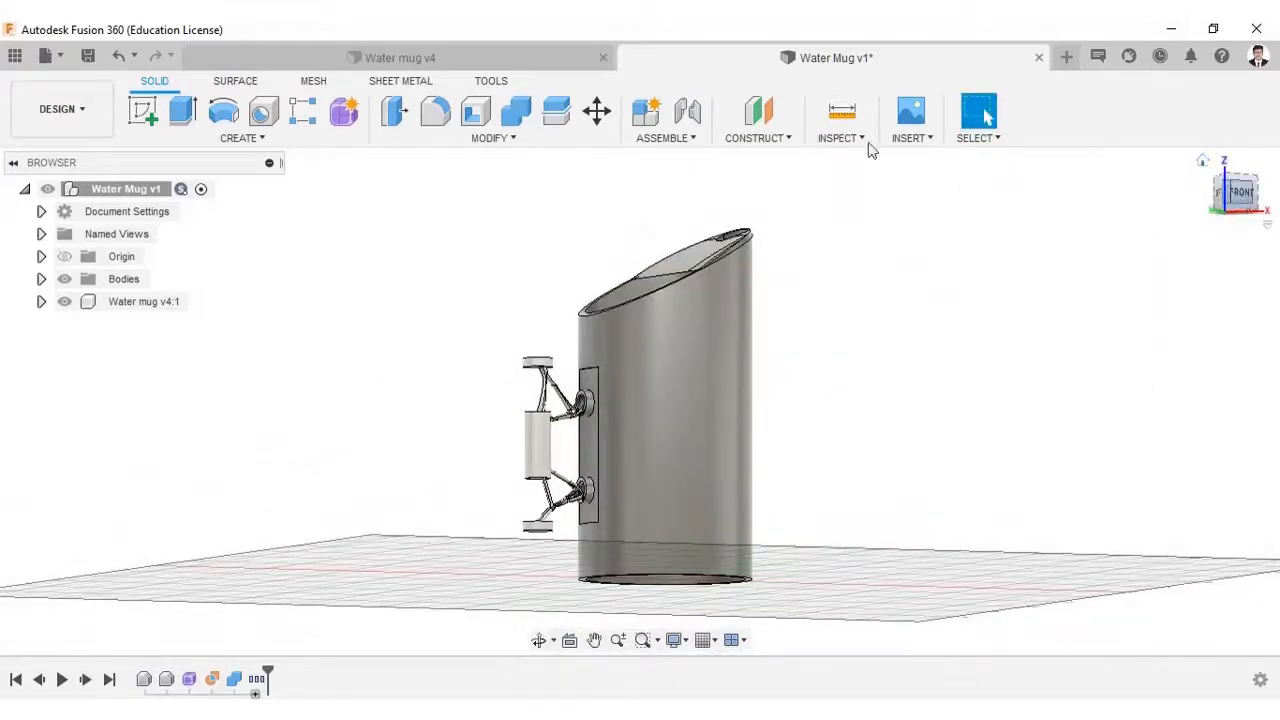
Step: Search the appearance library for white and apply Acetal Resin (White) to the water mug body
click(494, 138)
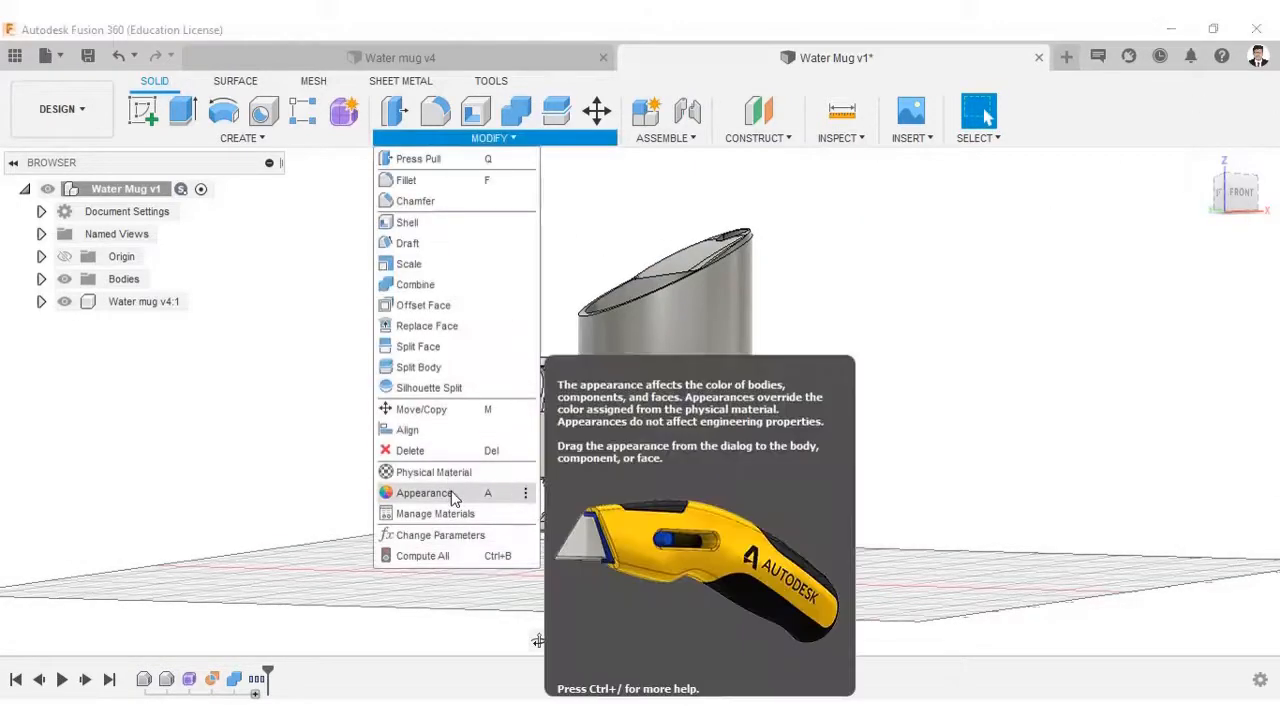
click(452, 496)
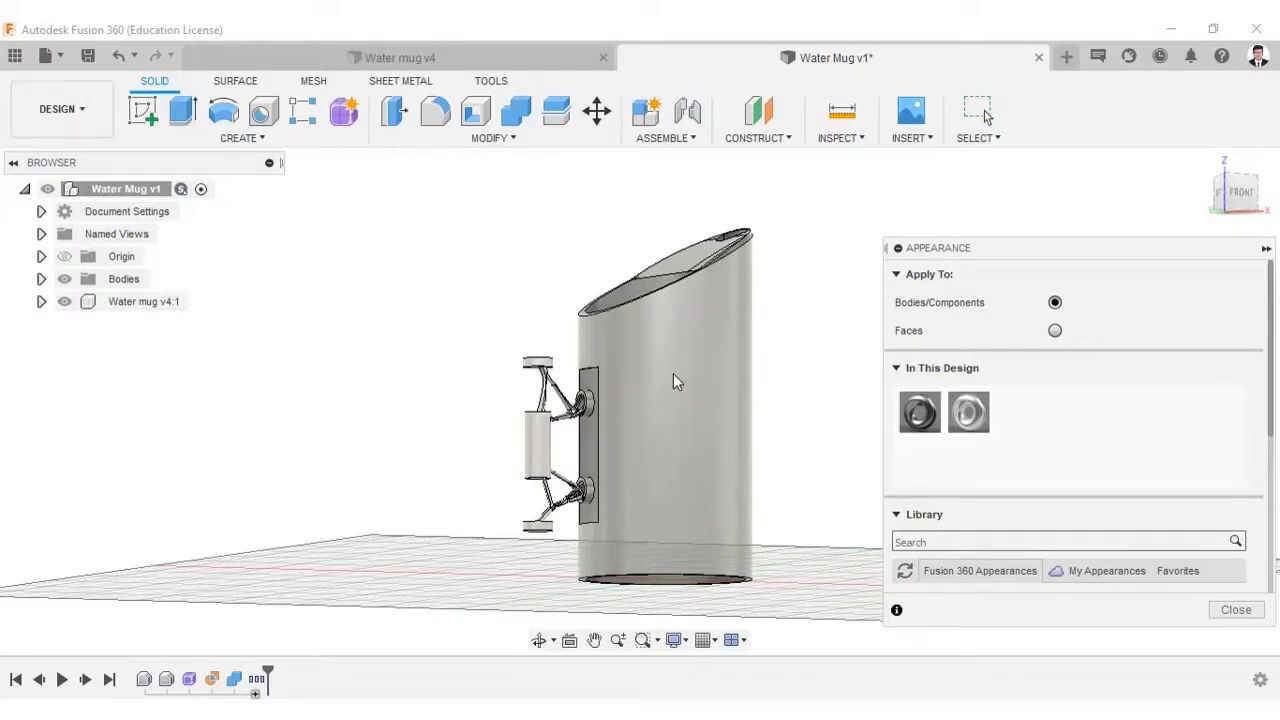
click(673, 380)
click(1016, 538)
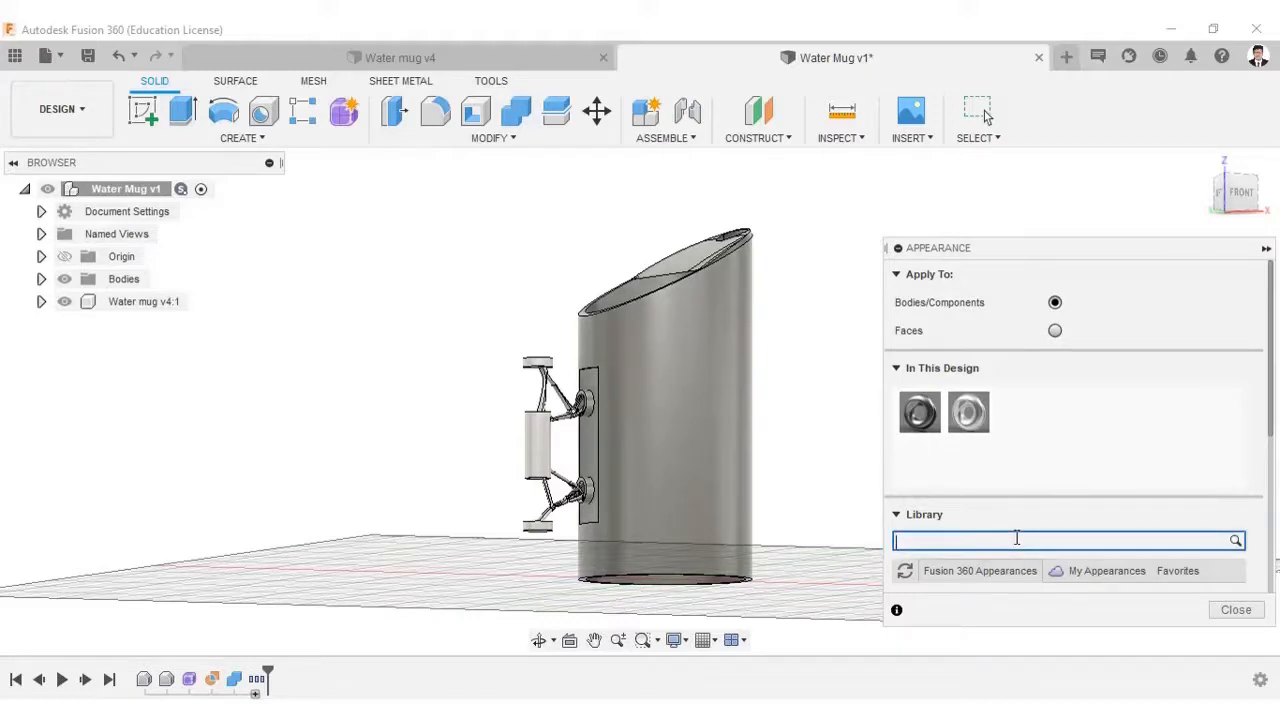
text(white)
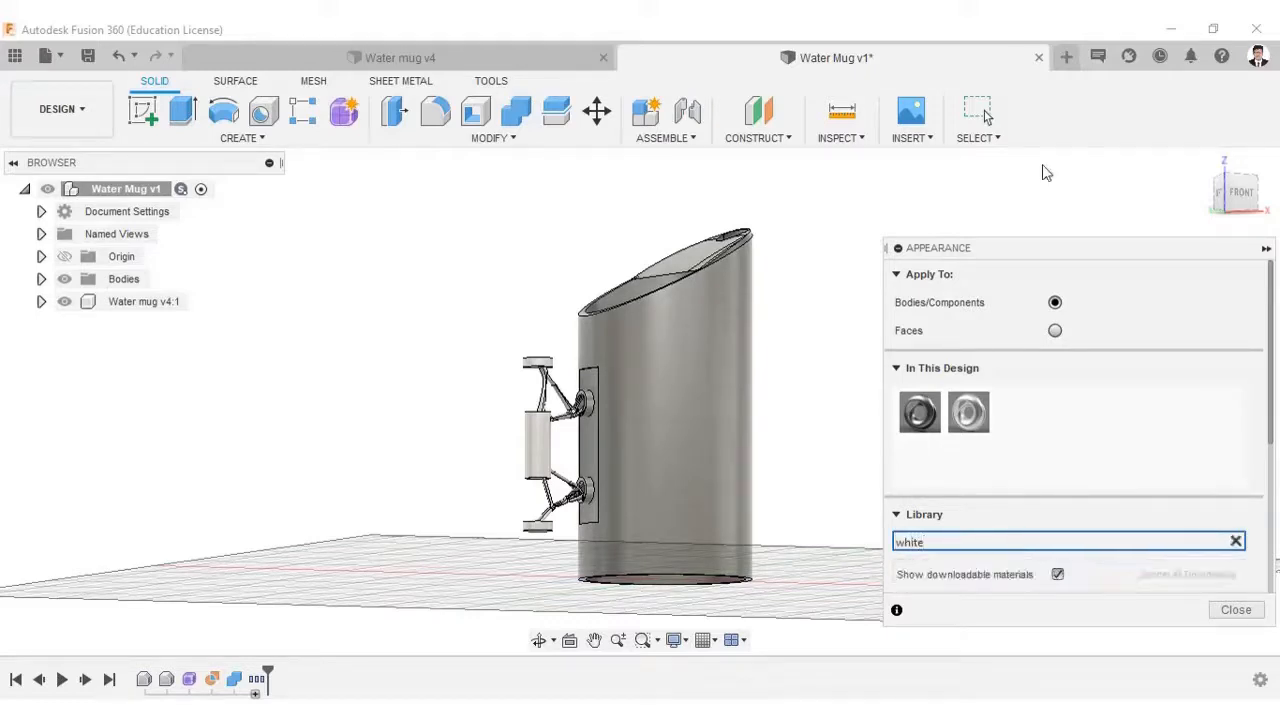
scroll(1047, 462, down, 1)
scroll(1047, 462, down, 2)
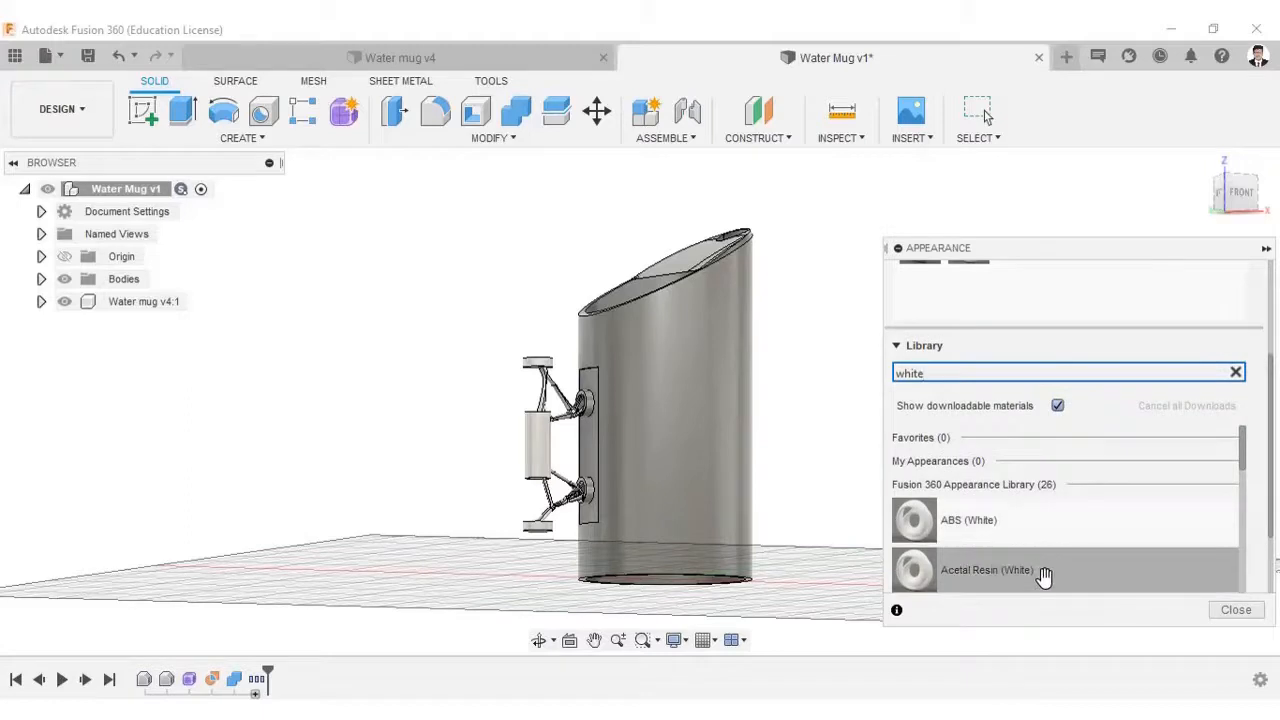
drag(1046, 570, 727, 452)
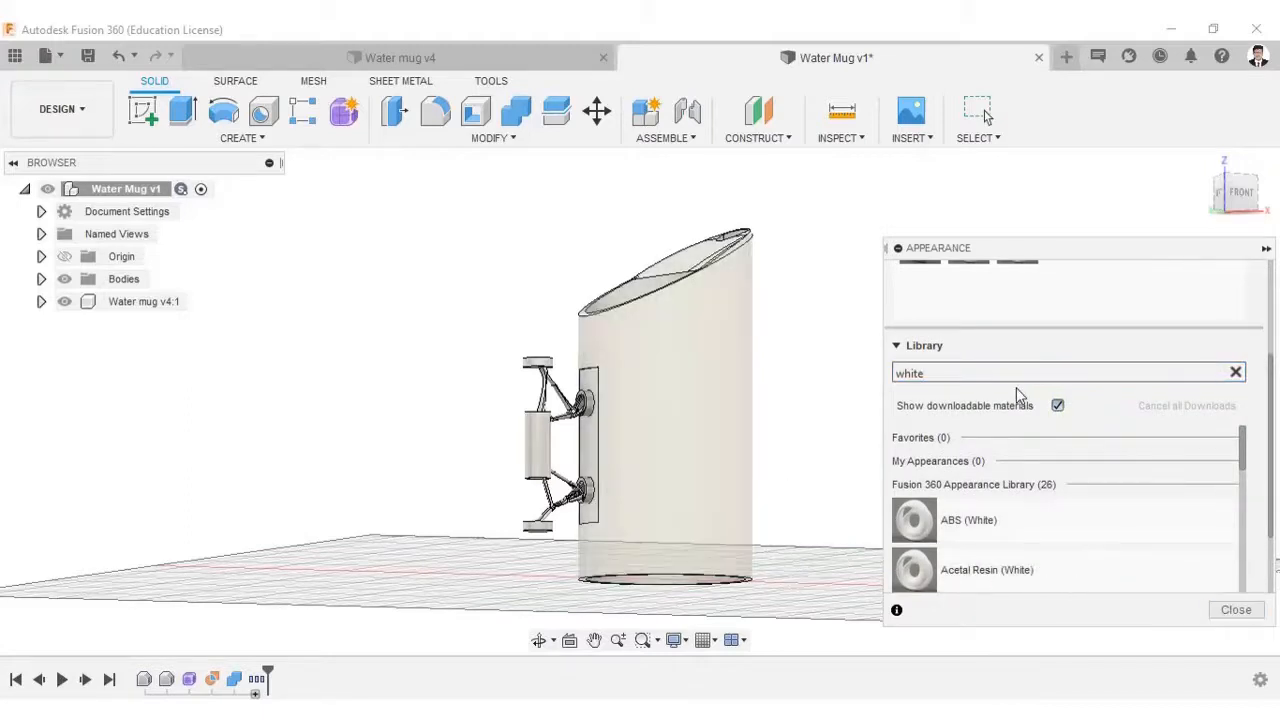
Step: Search the appearance library for blue and apply LED (Blue) to the generated bracket
click(989, 374)
drag(989, 374, 877, 369)
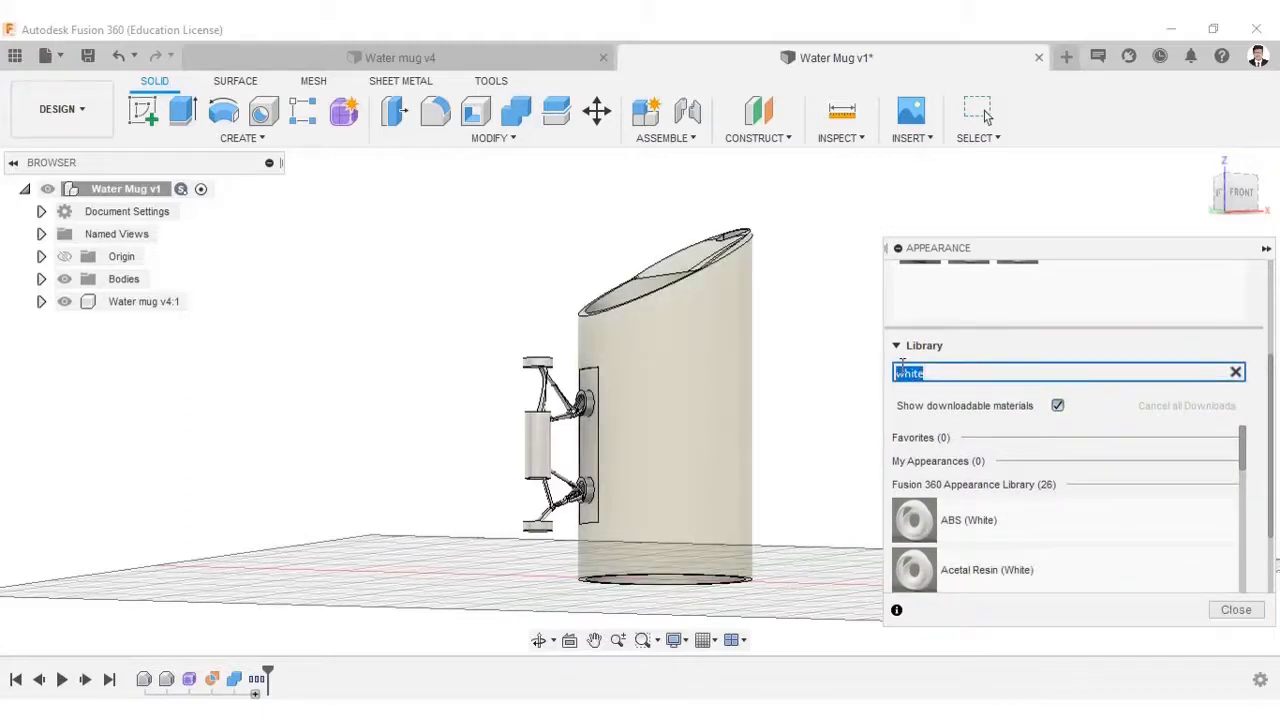
text(blue)
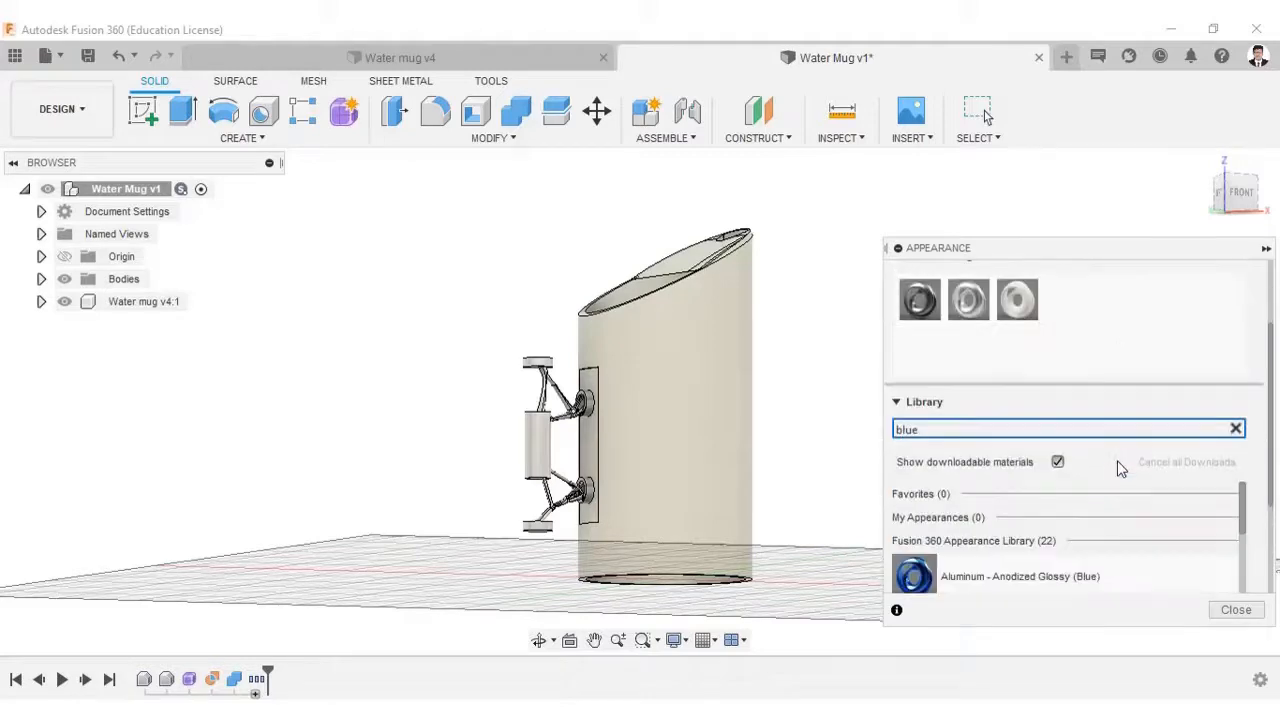
scroll(1050, 525, down, 3)
drag(1048, 514, 540, 462)
Step: Edit the LED (Blue) appearance in this design to a brighter blue and finish assigning appearances
right_click(1066, 412)
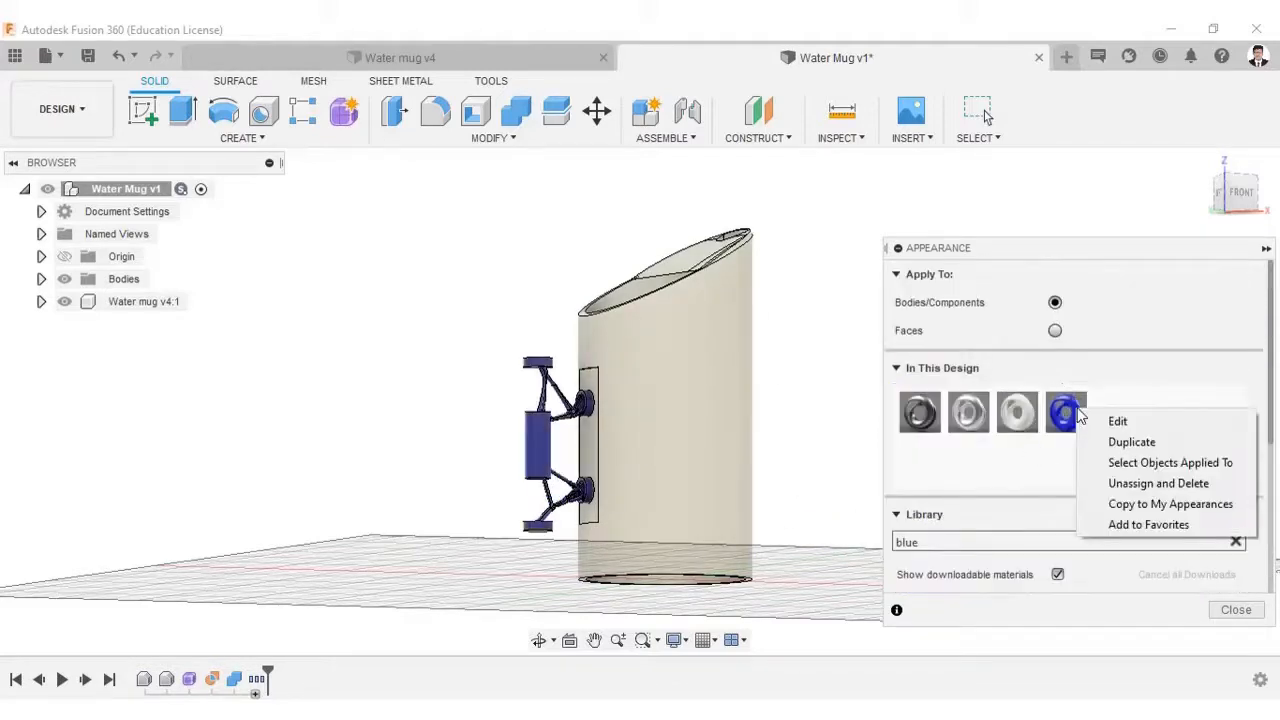
click(1128, 422)
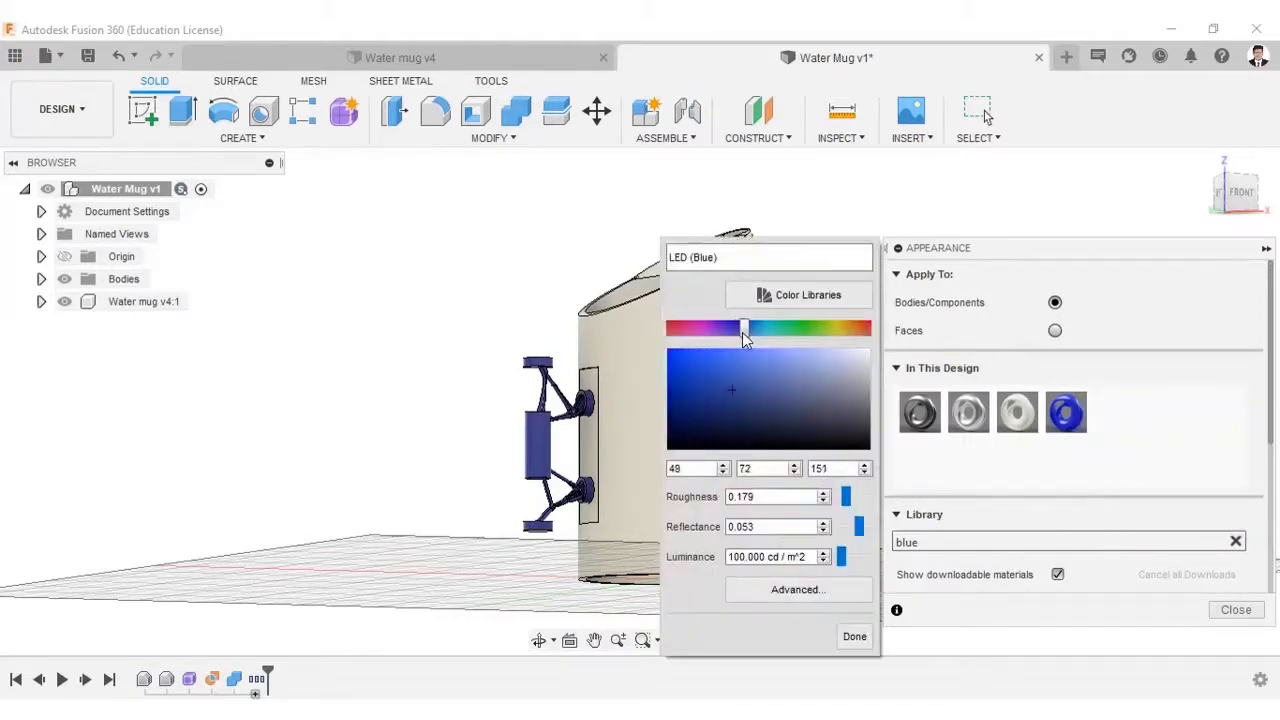
drag(743, 338, 748, 338)
drag(734, 397, 725, 360)
click(854, 636)
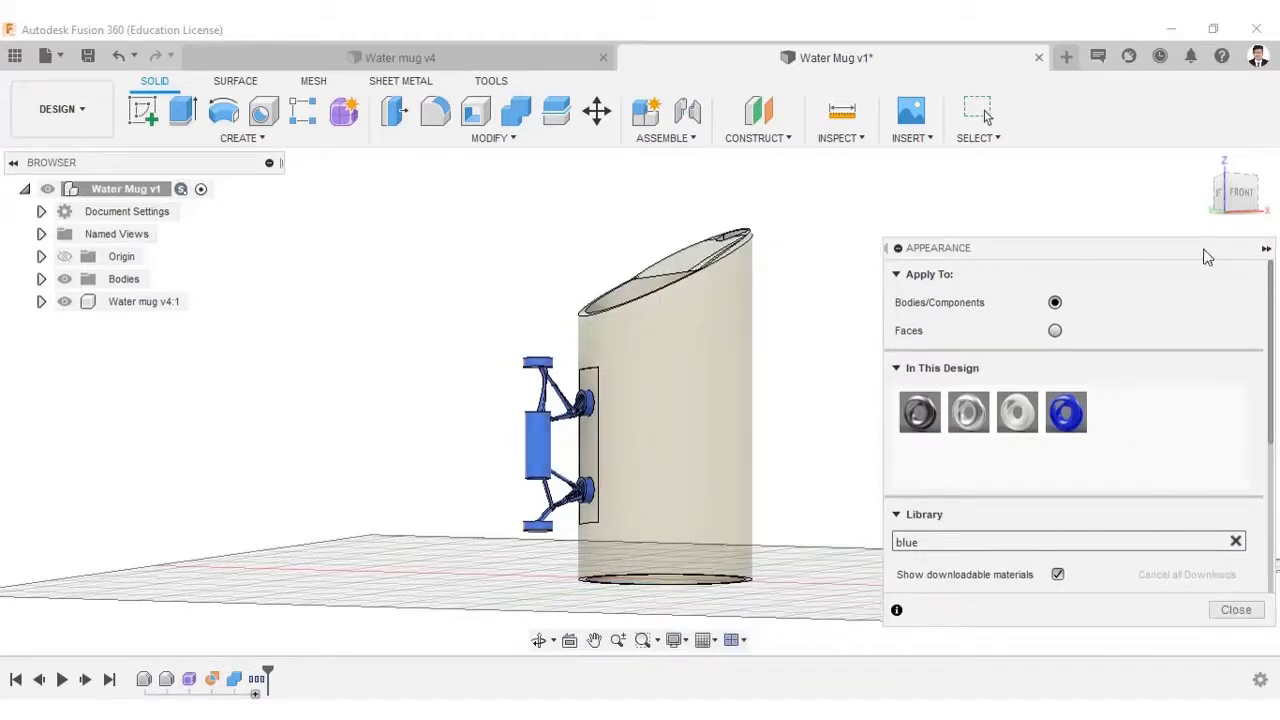
click(1246, 610)
Step: Switch from the Design workspace to the Render workspace with the coloured mug and bracket
shift+middle_drag(922, 447, 604, 556)
click(1240, 203)
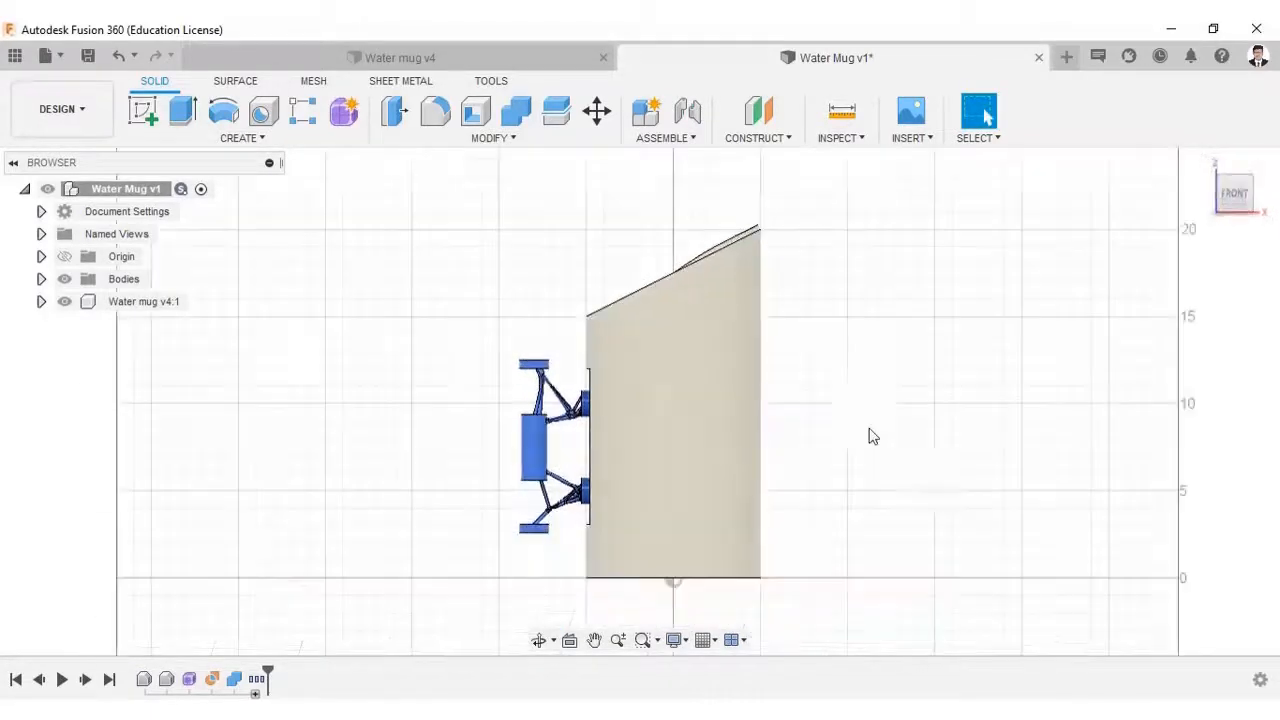
shift+middle_drag(871, 434, 300, 432)
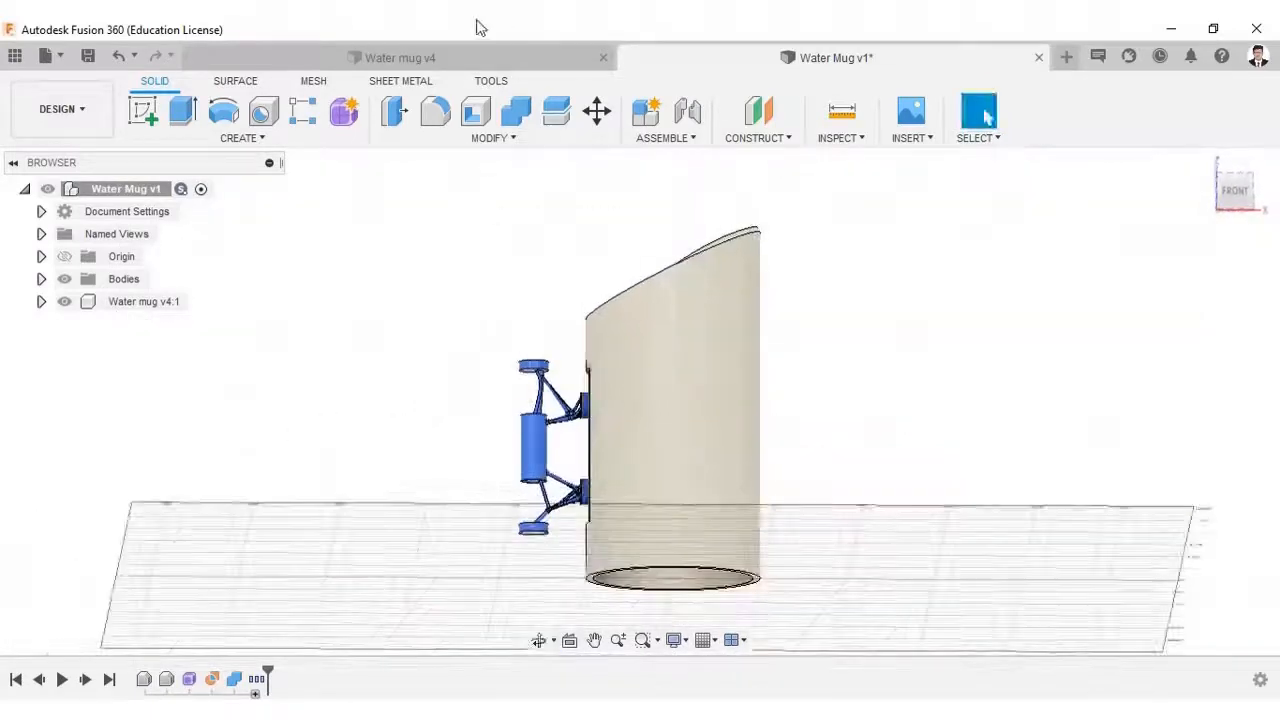
shift+middle_drag(472, 472, 1080, 449)
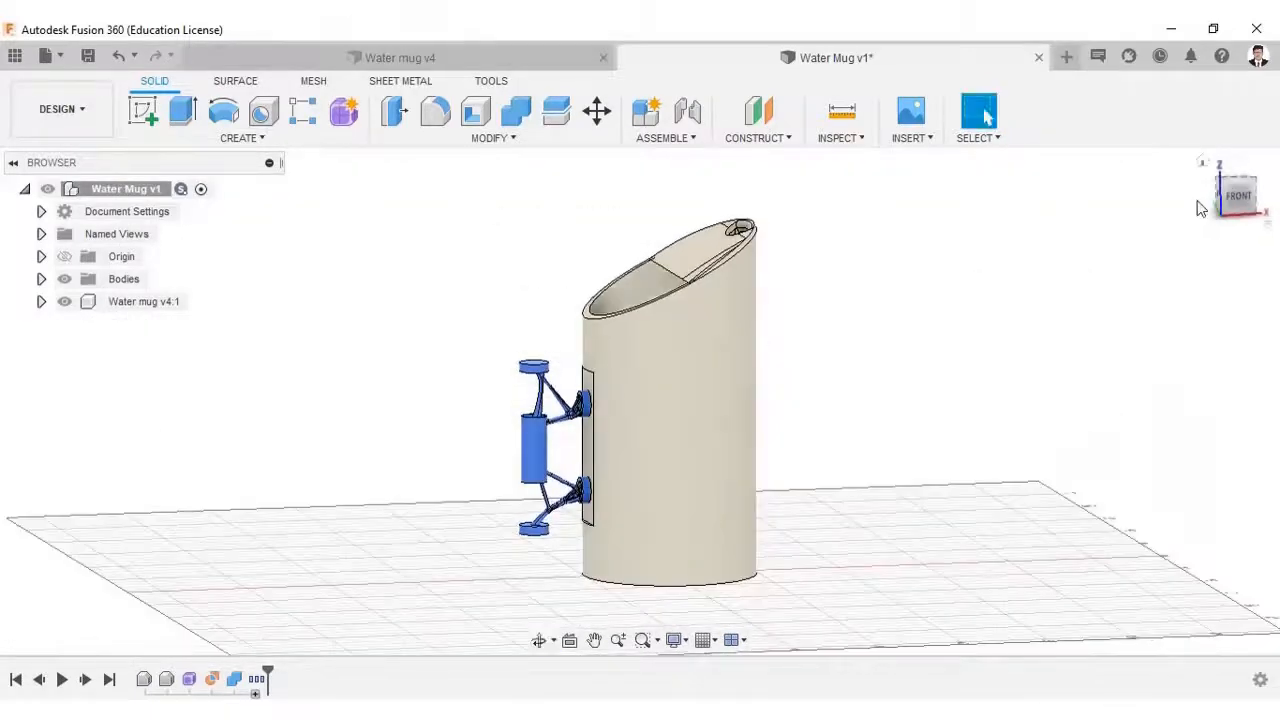
click(66, 118)
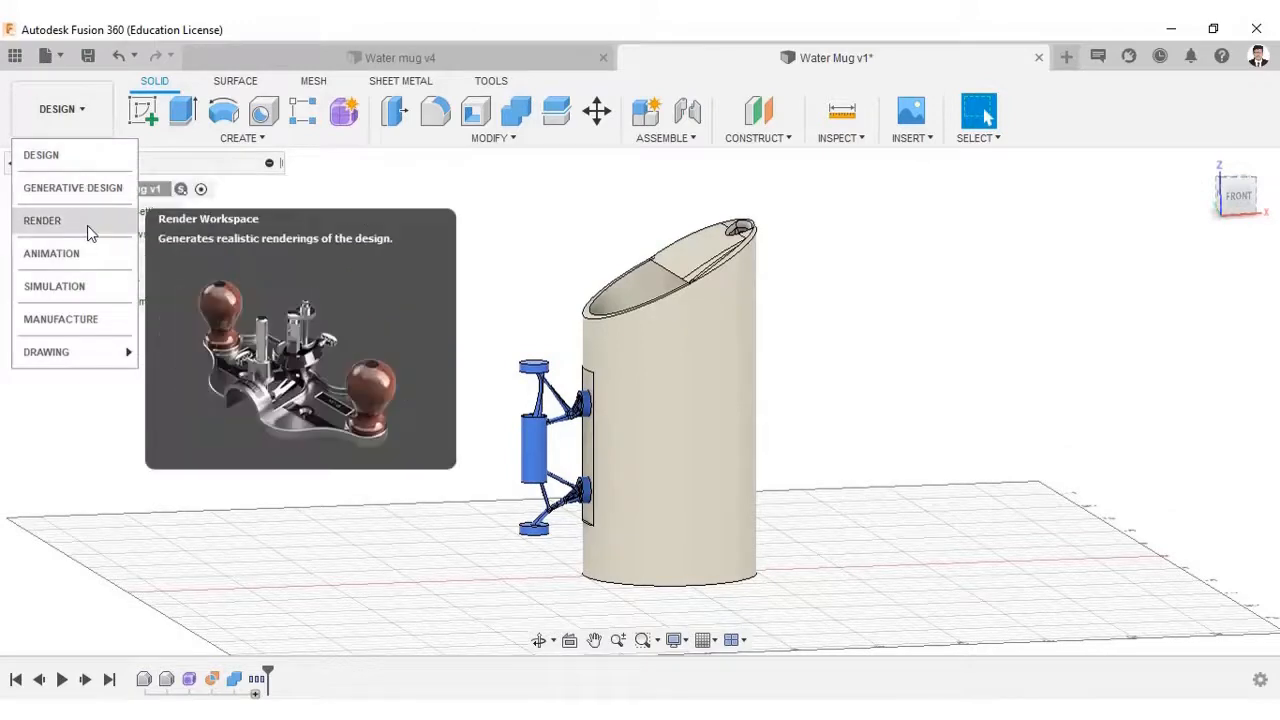
click(670, 410)
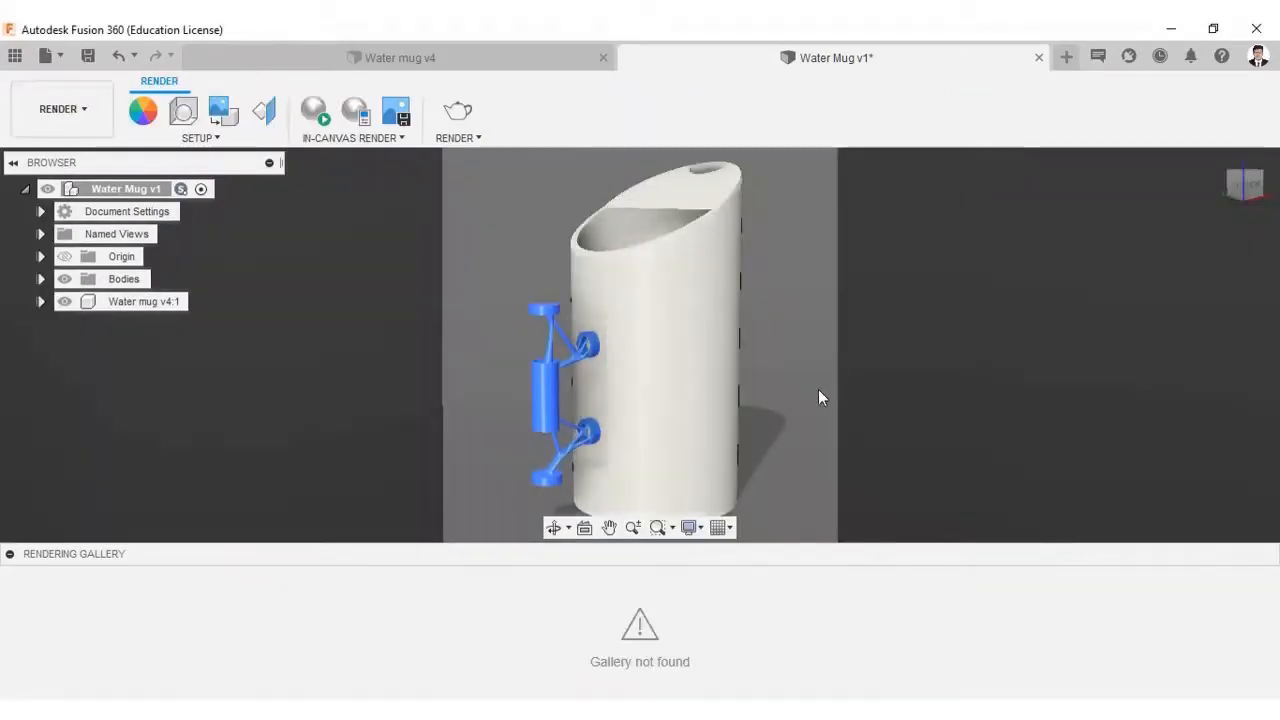
Step: Frame the whole mug inside the render area at an angle that shows the bracket's mounts and the open top
shift+middle_drag(821, 397, 552, 527)
shift+middle_drag(660, 385, 720, 420)
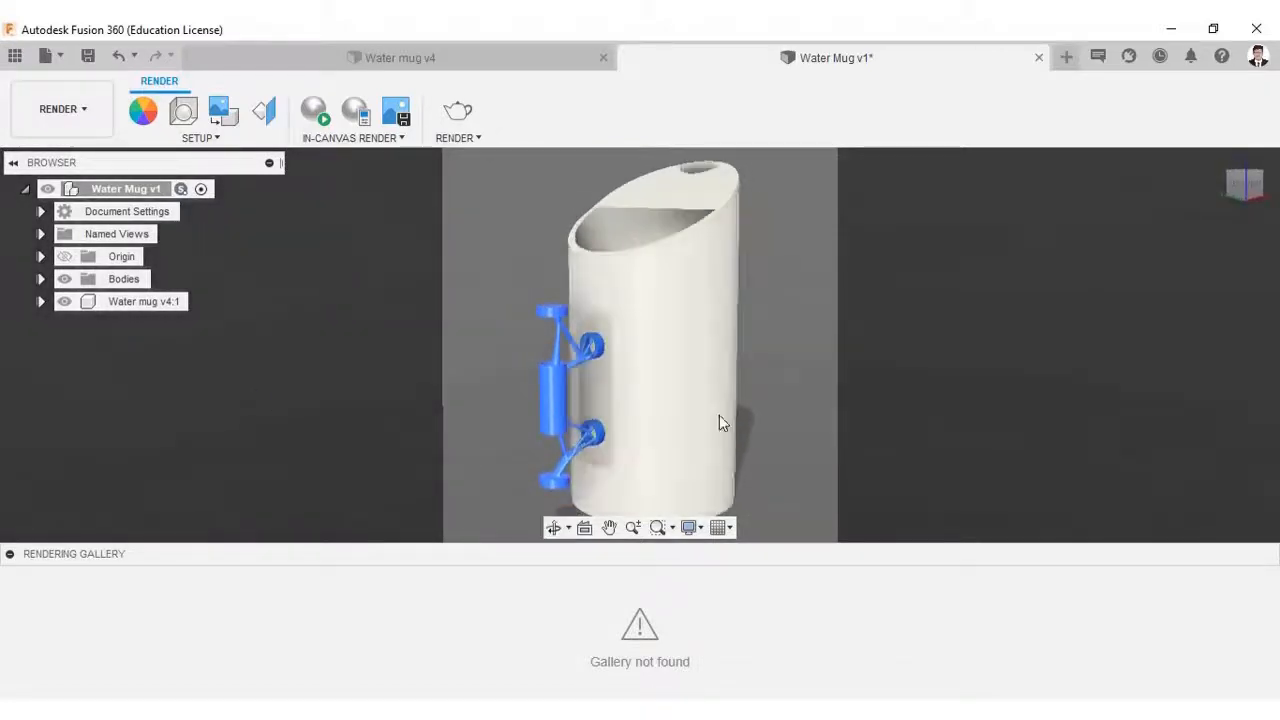
middle_drag(794, 436, 796, 434)
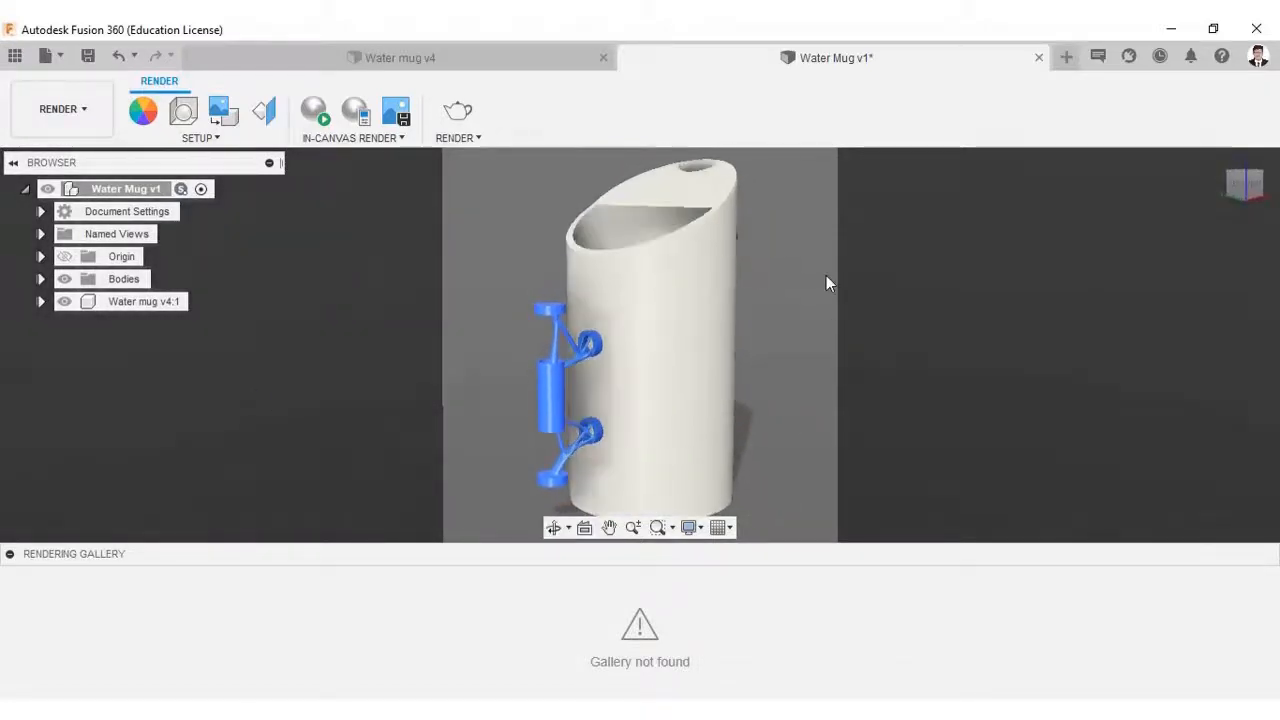